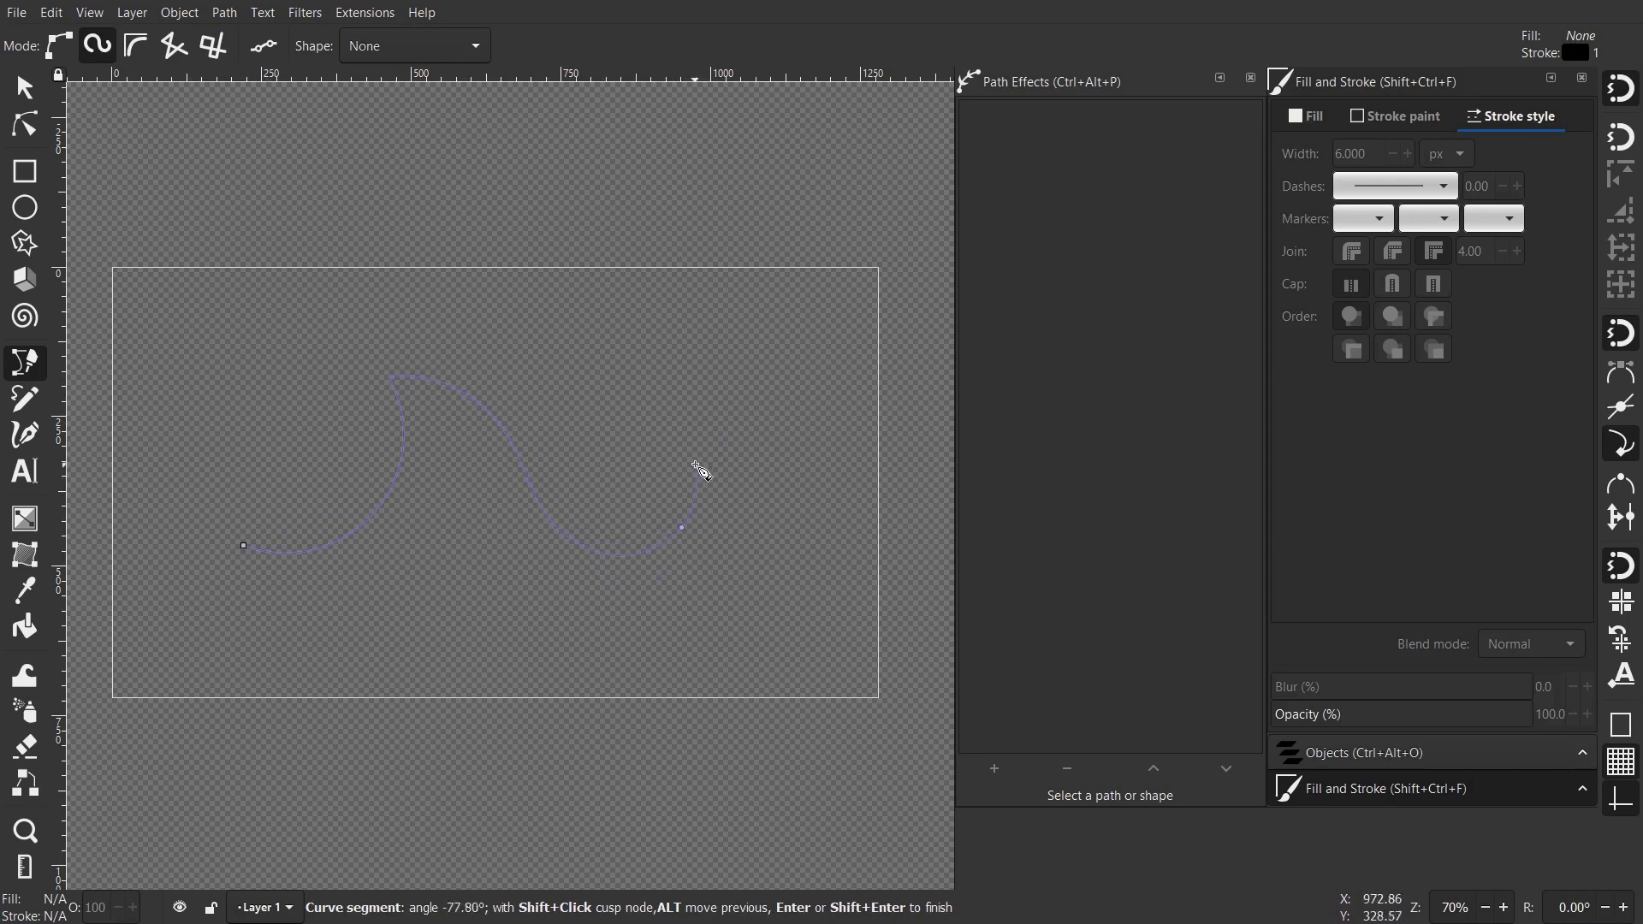
Step: Finish the wave-shaped Spiro path as an open curve ending at the last placed node
{"action": "key", "text": "Return"}
{"action": "scroll", "coordinate": [560, 548], "scroll_direction": "up", "scroll_amount": 1}
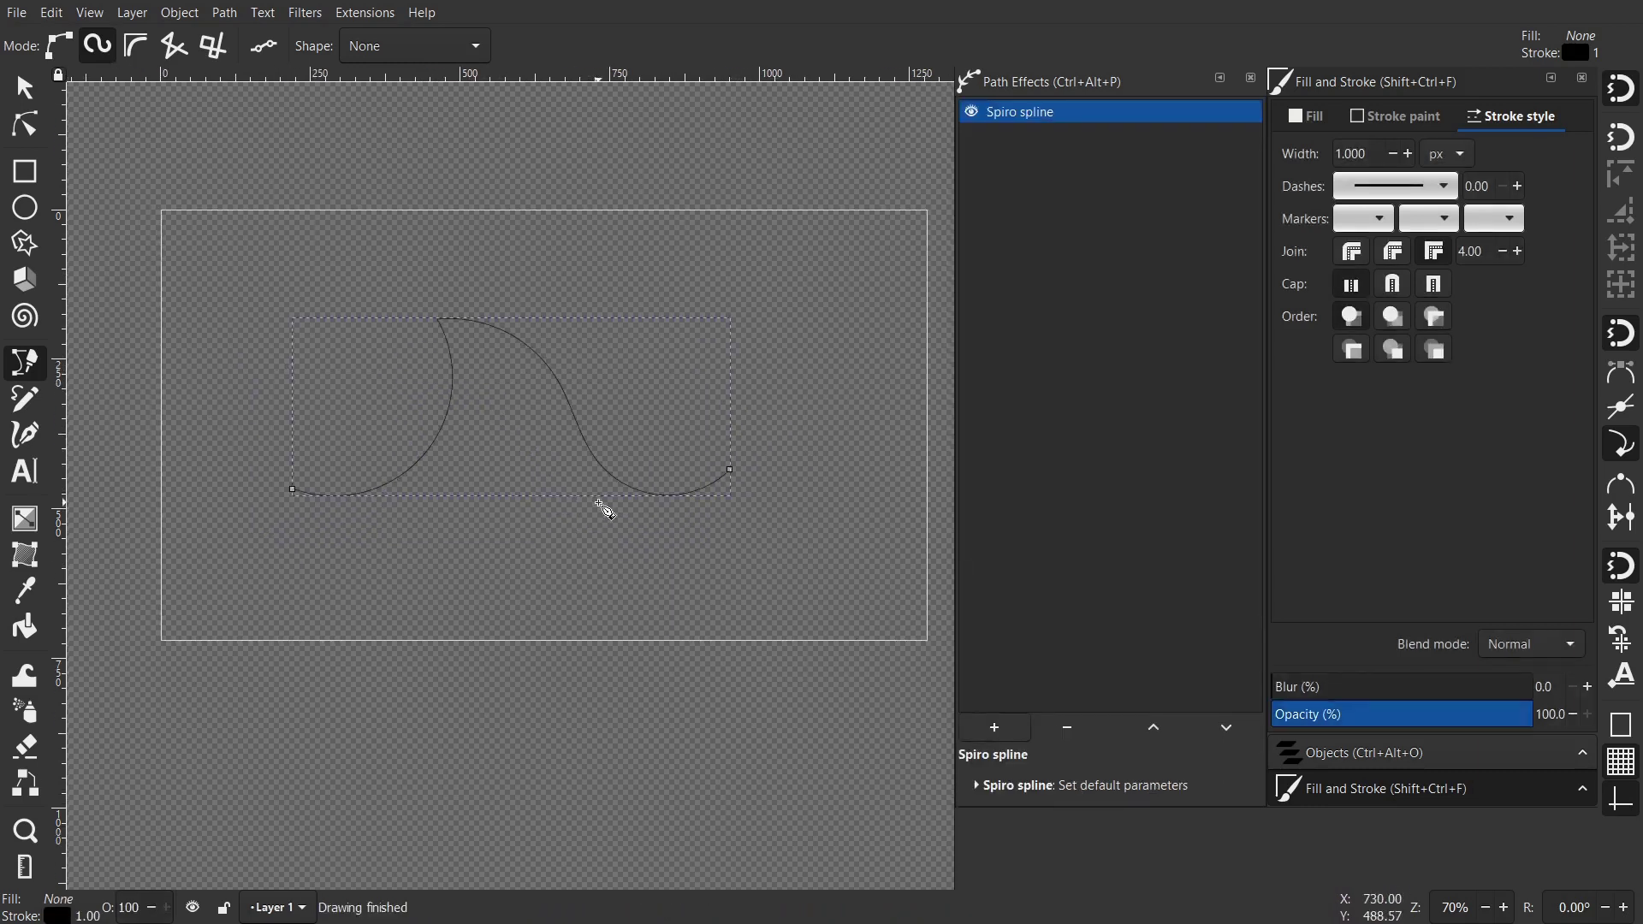
{"action": "scroll", "coordinate": [593, 456], "scroll_direction": "up", "scroll_amount": 2}
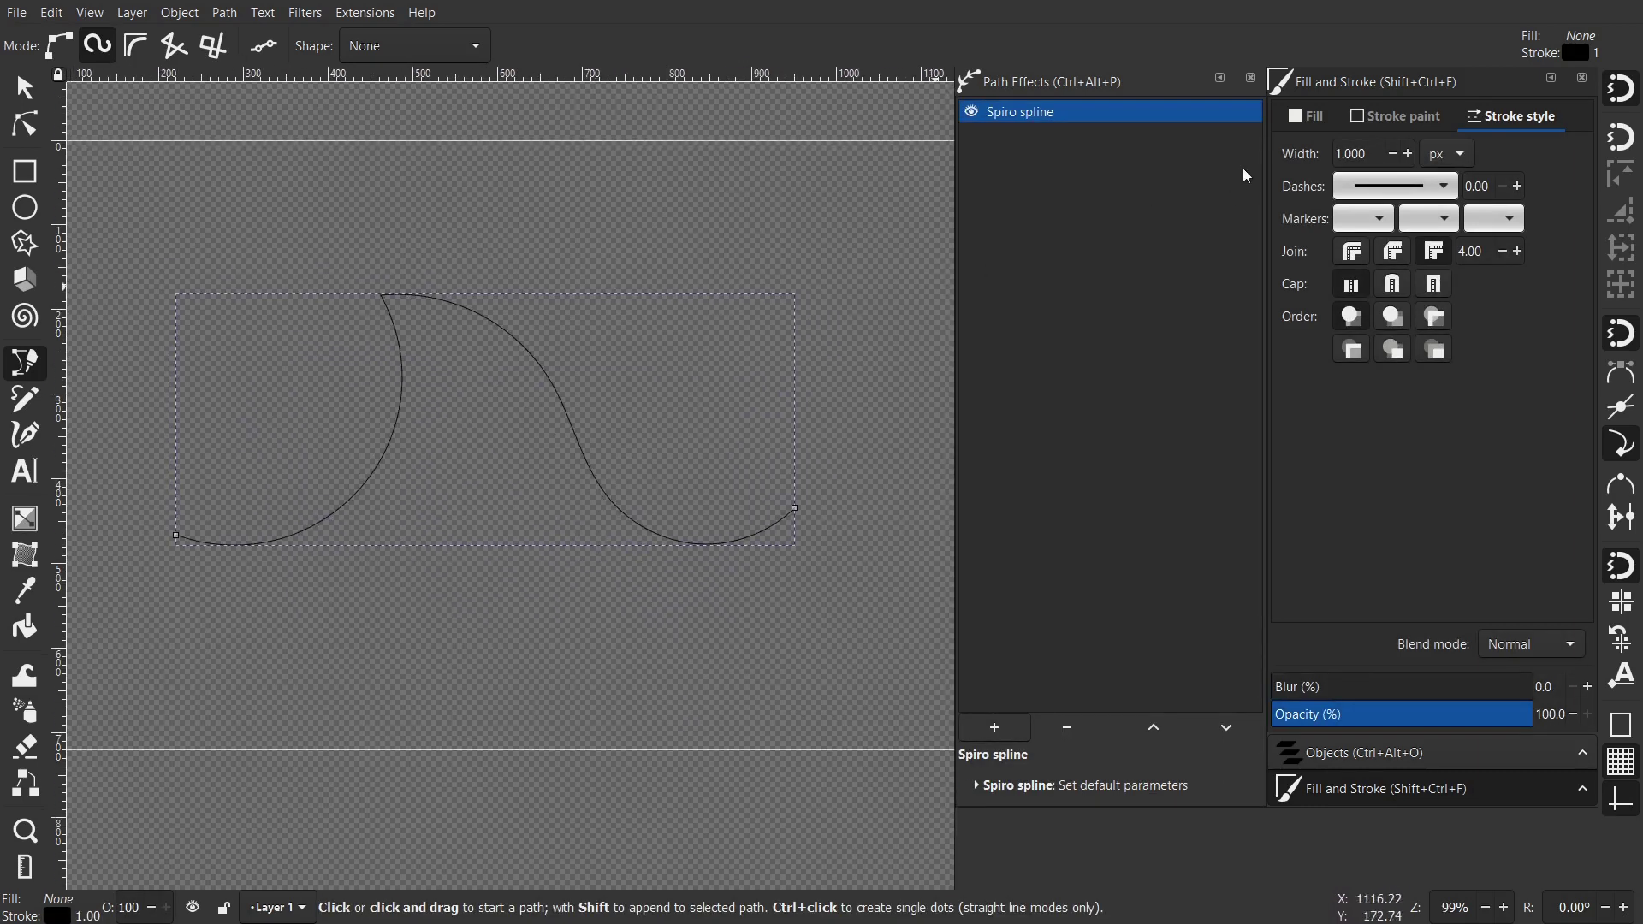
Step: Give the curve a flat white stroke (lightness 100) with a width of 2 px
{"action": "left_click", "coordinate": [1297, 128]}
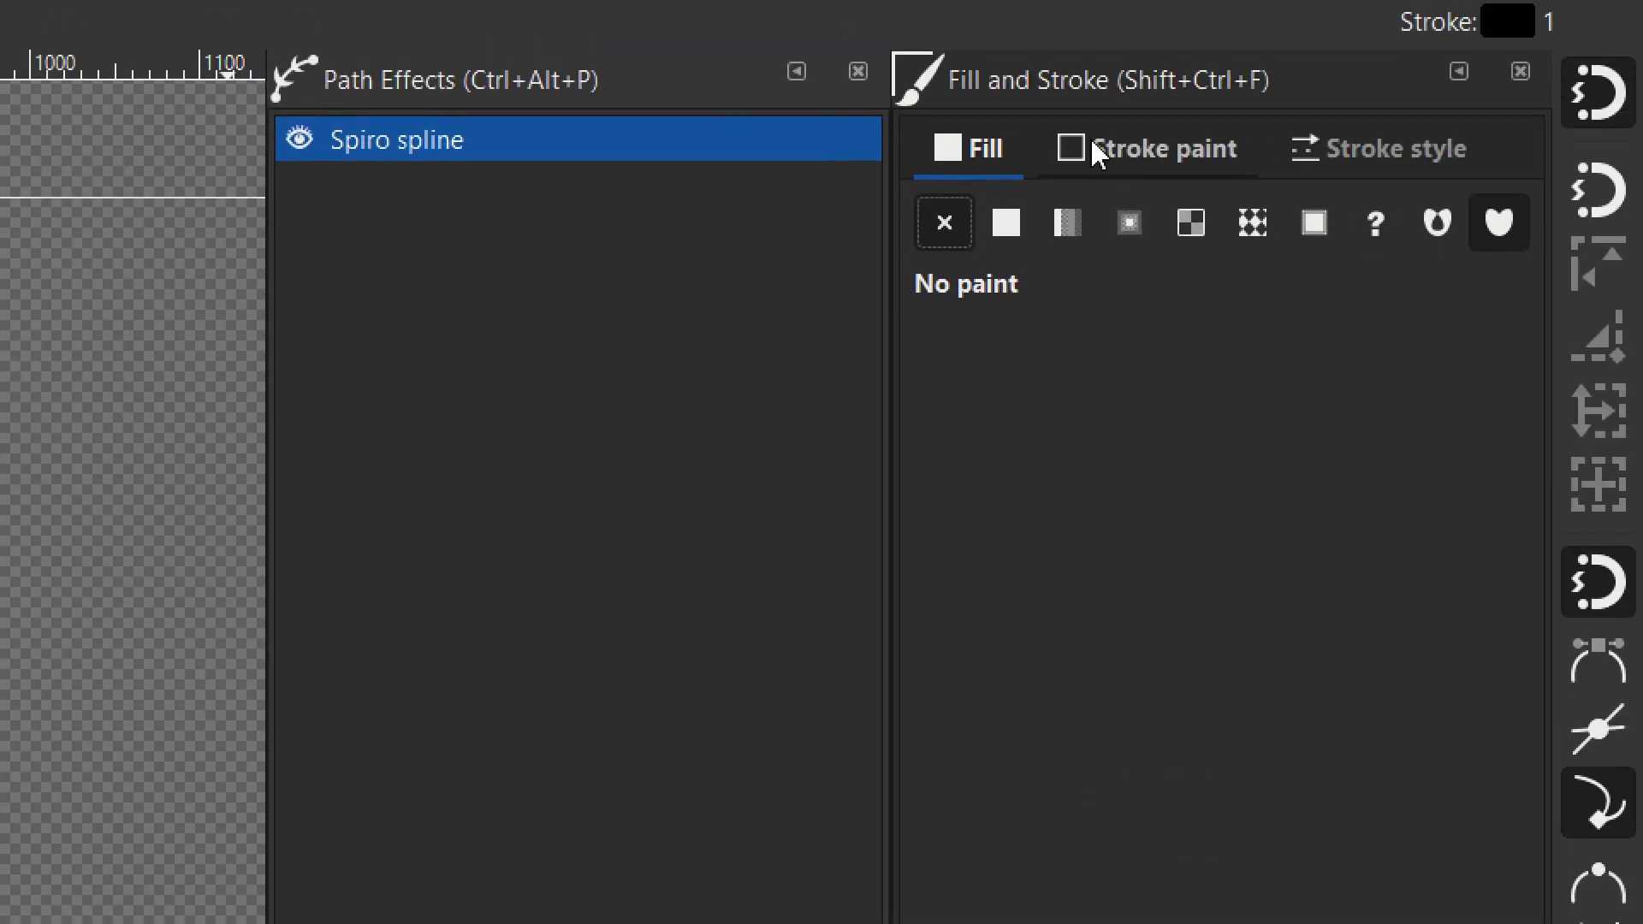
{"action": "left_click", "coordinate": [1093, 146]}
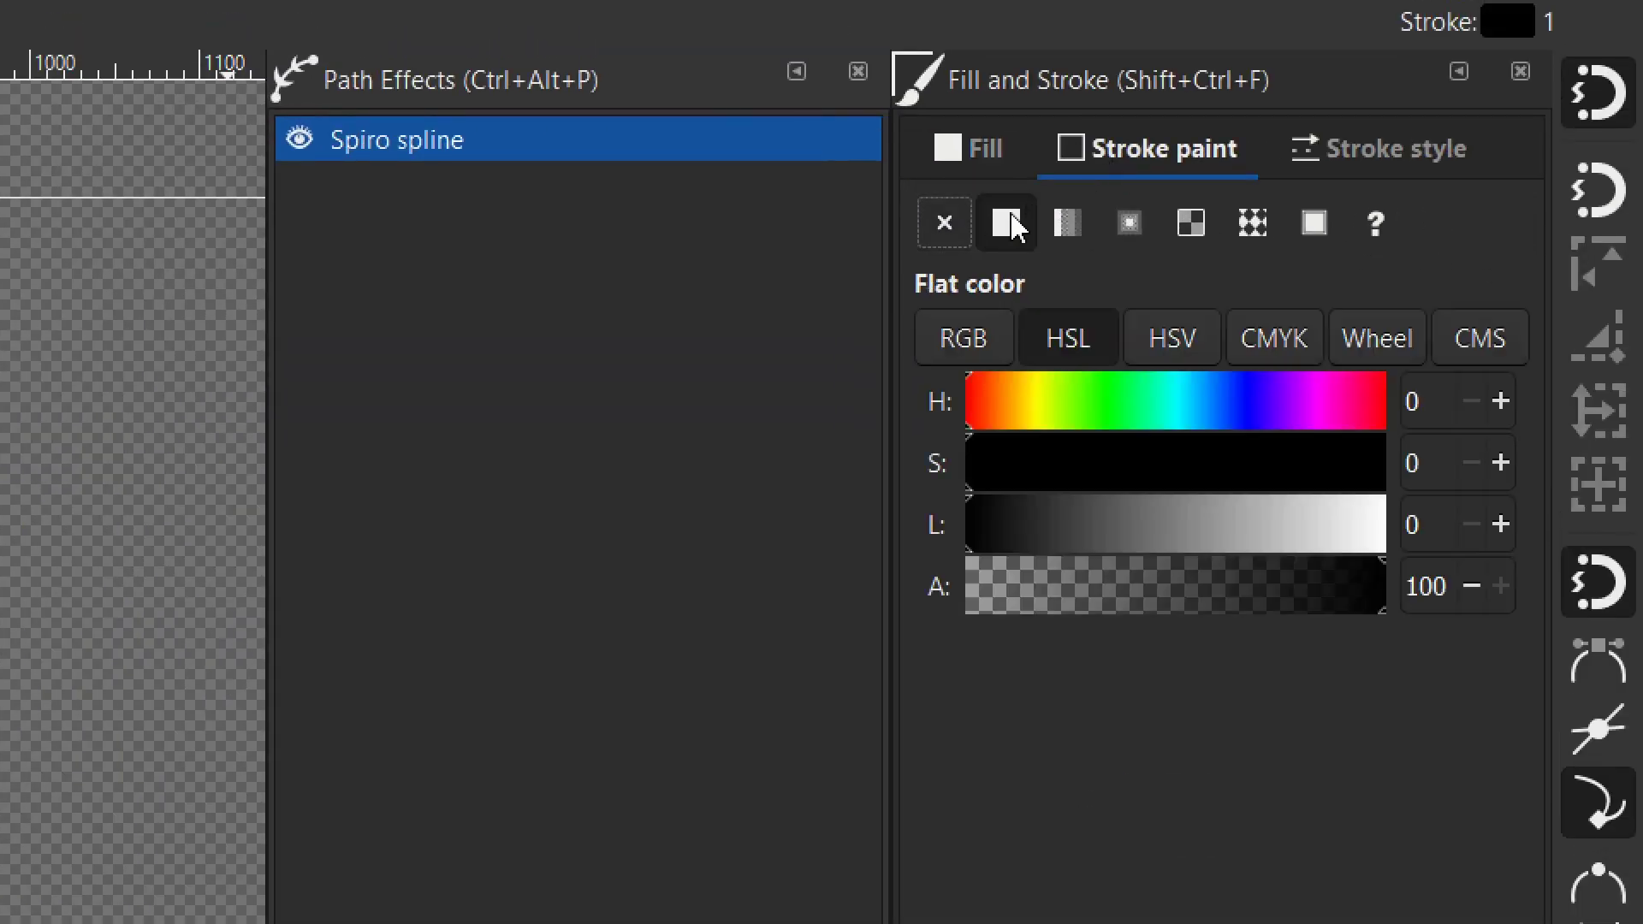
{"action": "left_click_drag", "start_coordinate": [1192, 542], "coordinate": [1467, 506]}
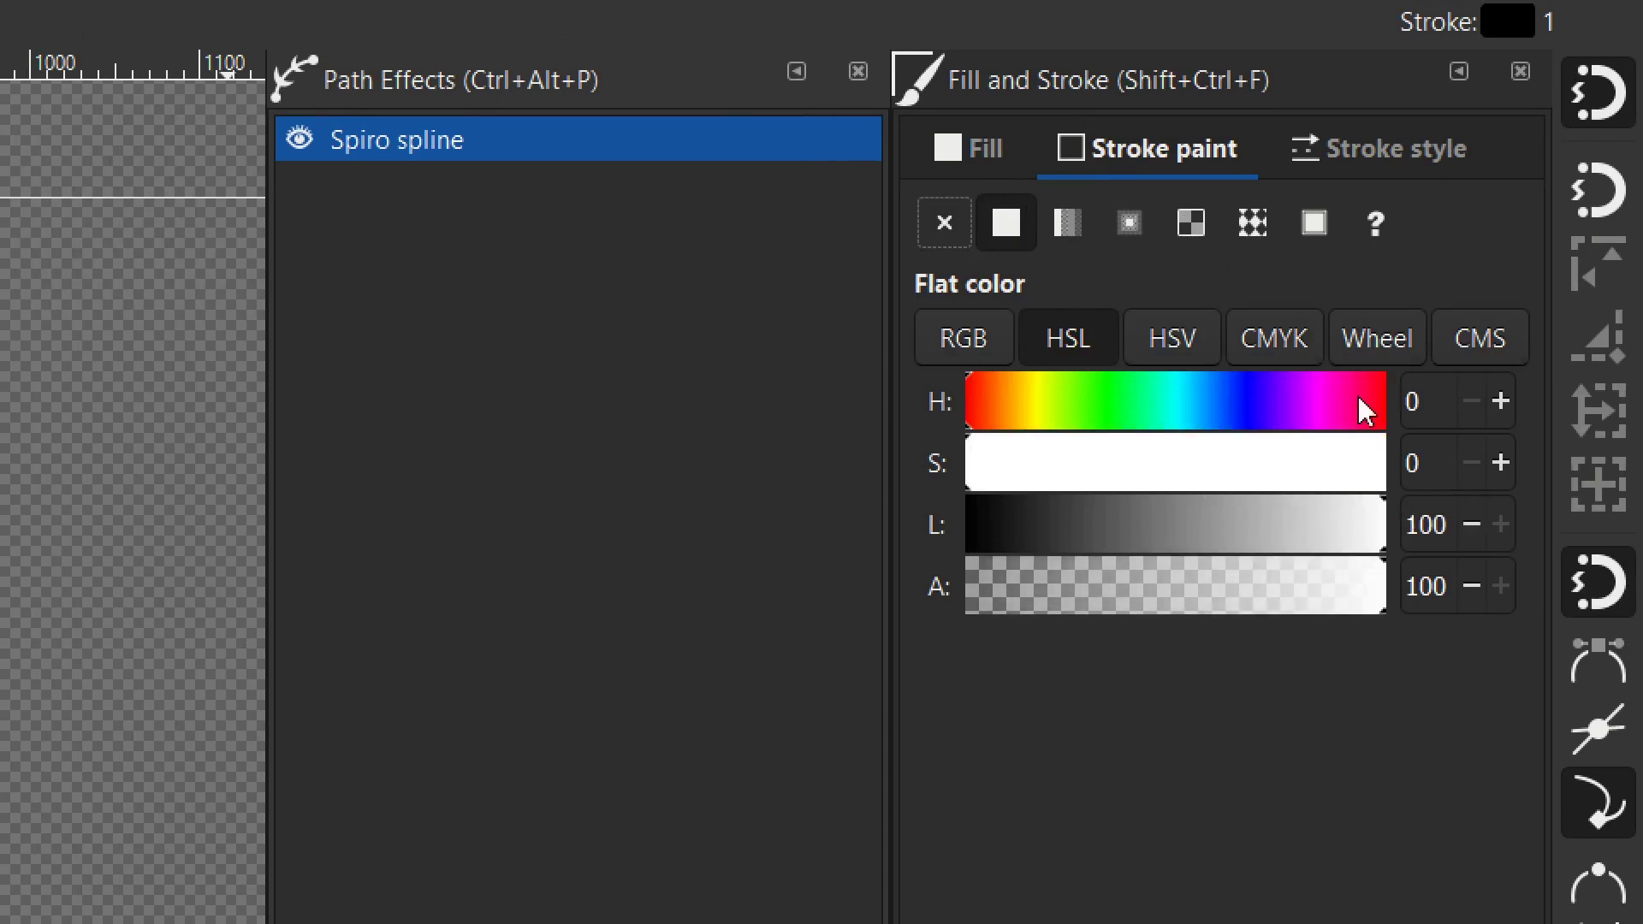
{"action": "left_click", "coordinate": [1382, 156]}
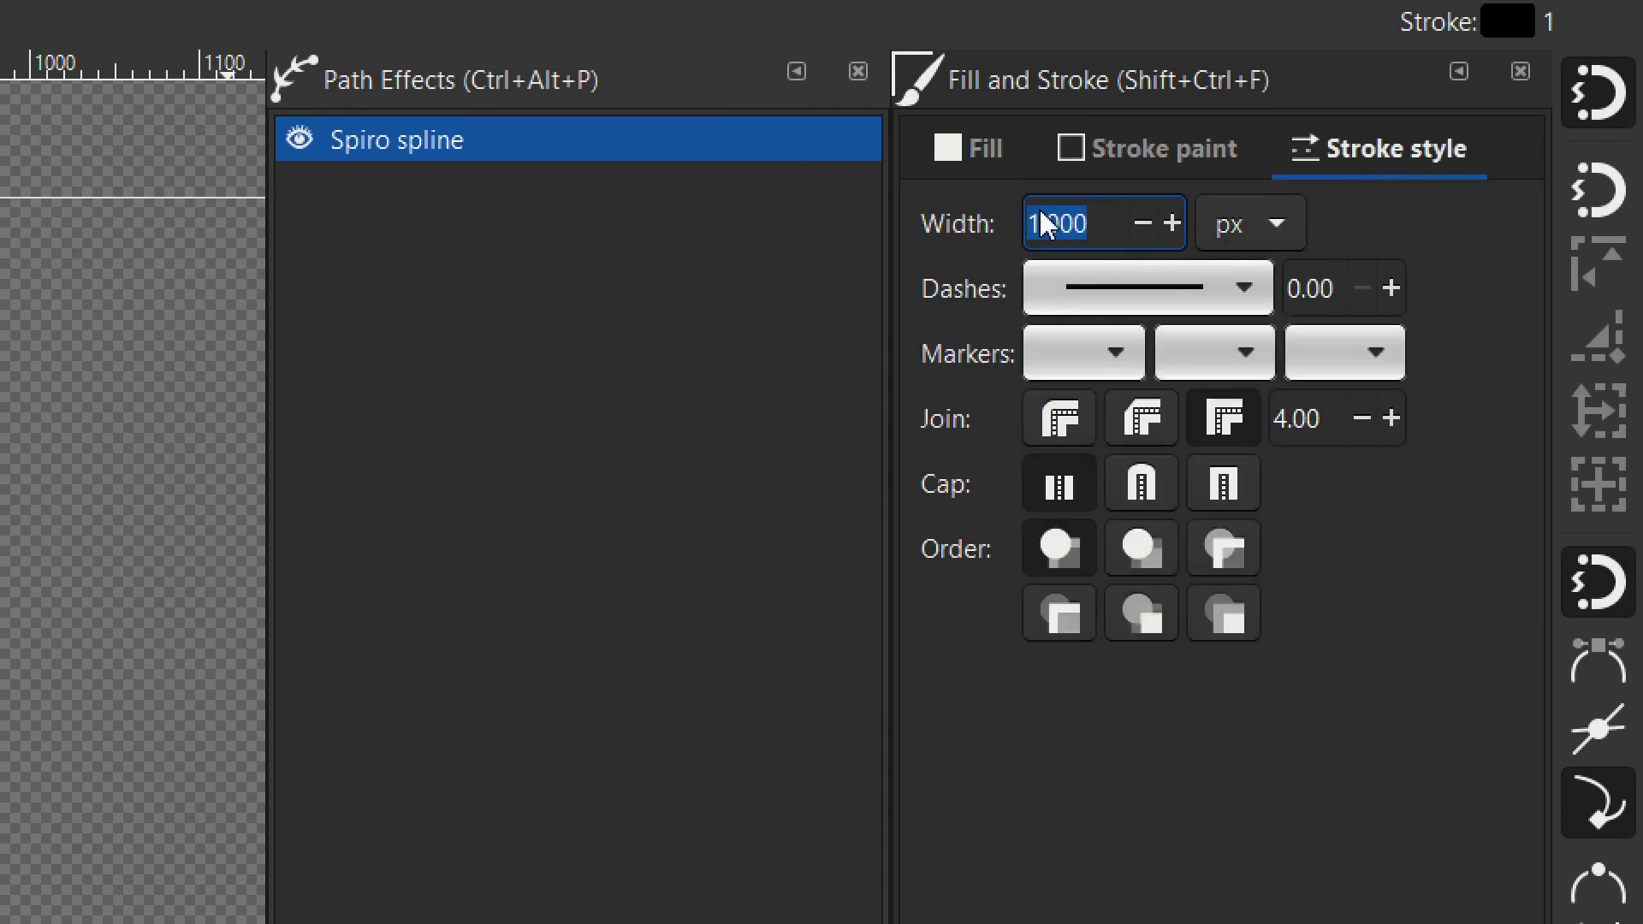
{"action": "type", "text": "2"}
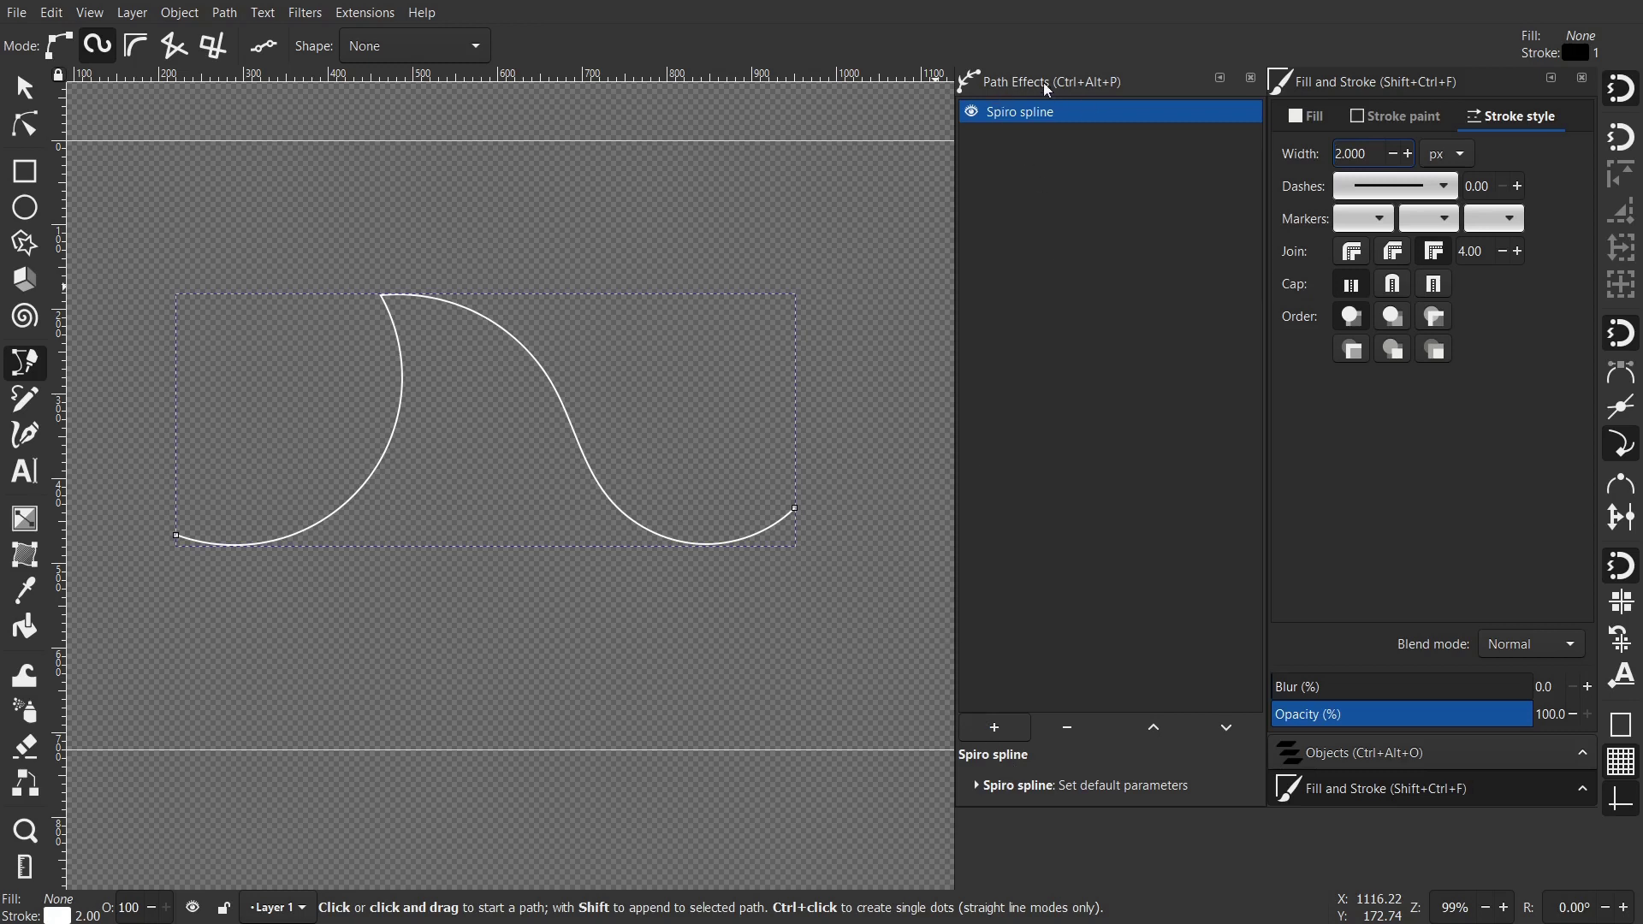
Step: Convert the Spiro curve to a plain path with Object to Path and add the Power stroke path effect to it
{"action": "left_click", "coordinate": [224, 12]}
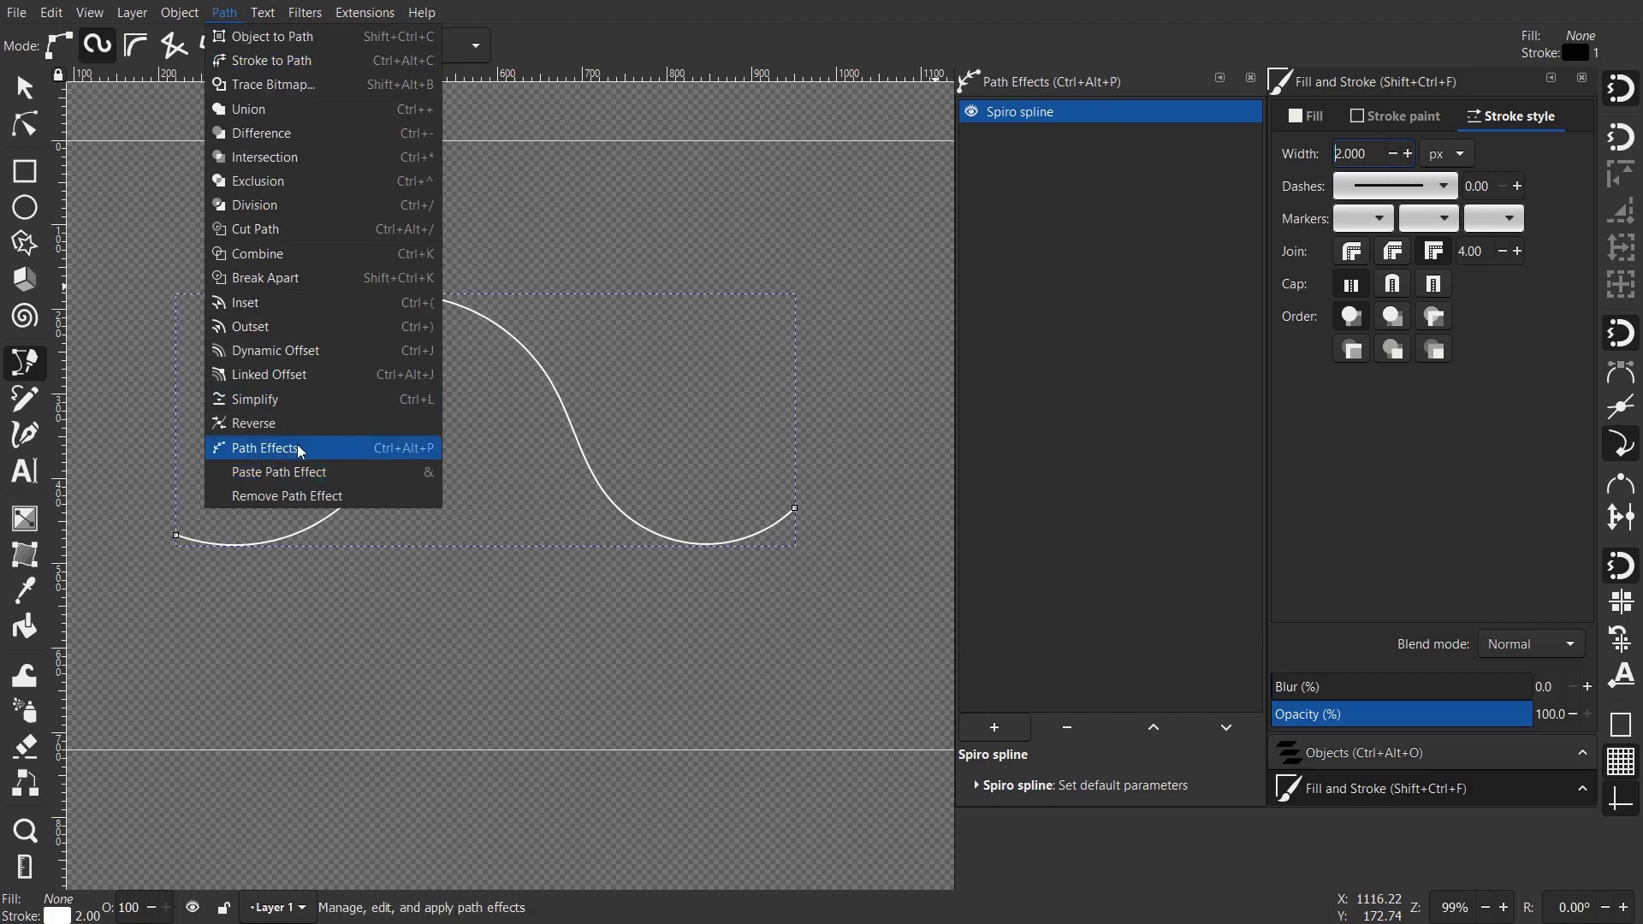
{"action": "left_click", "coordinate": [1026, 313]}
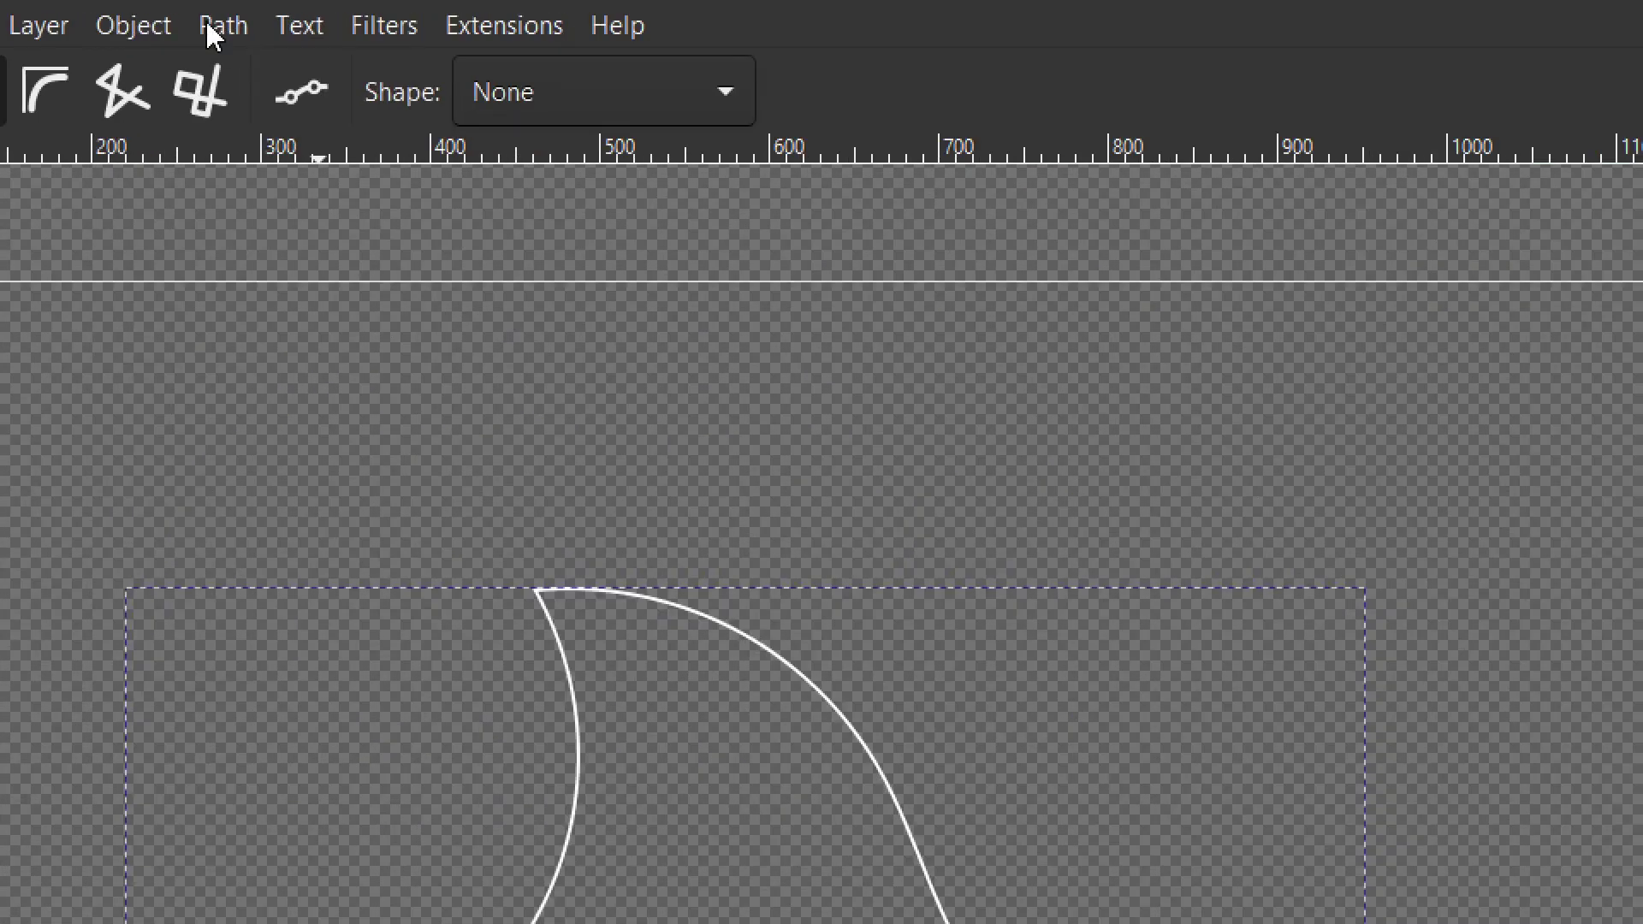
{"action": "left_click", "coordinate": [226, 13]}
{"action": "left_click", "coordinate": [371, 72]}
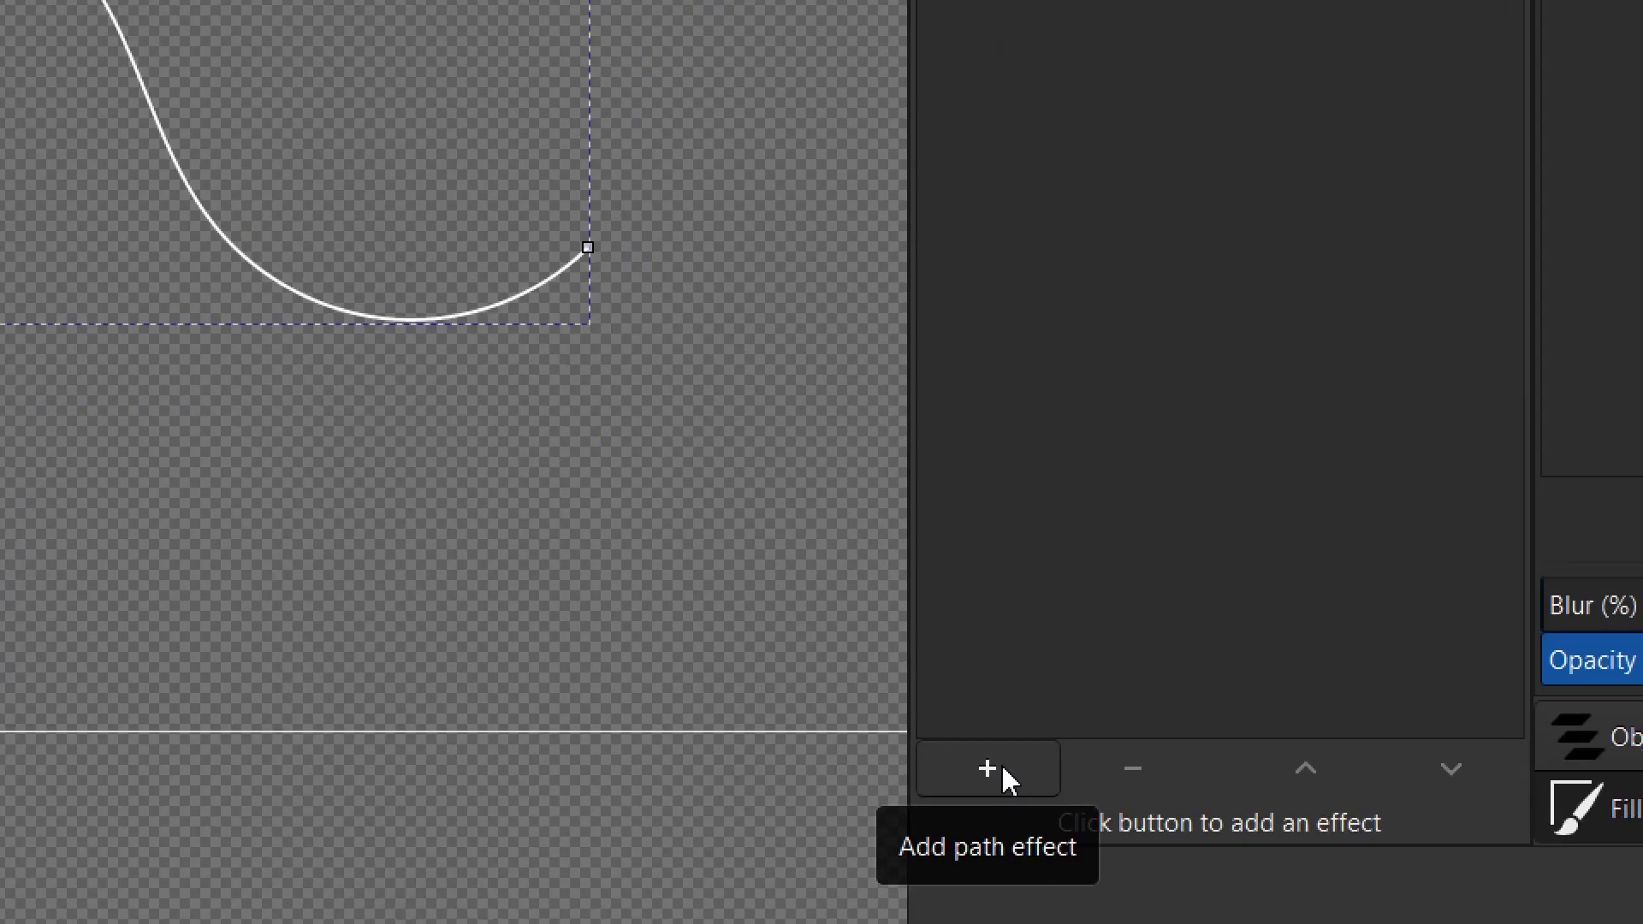
{"action": "left_click", "coordinate": [1004, 770]}
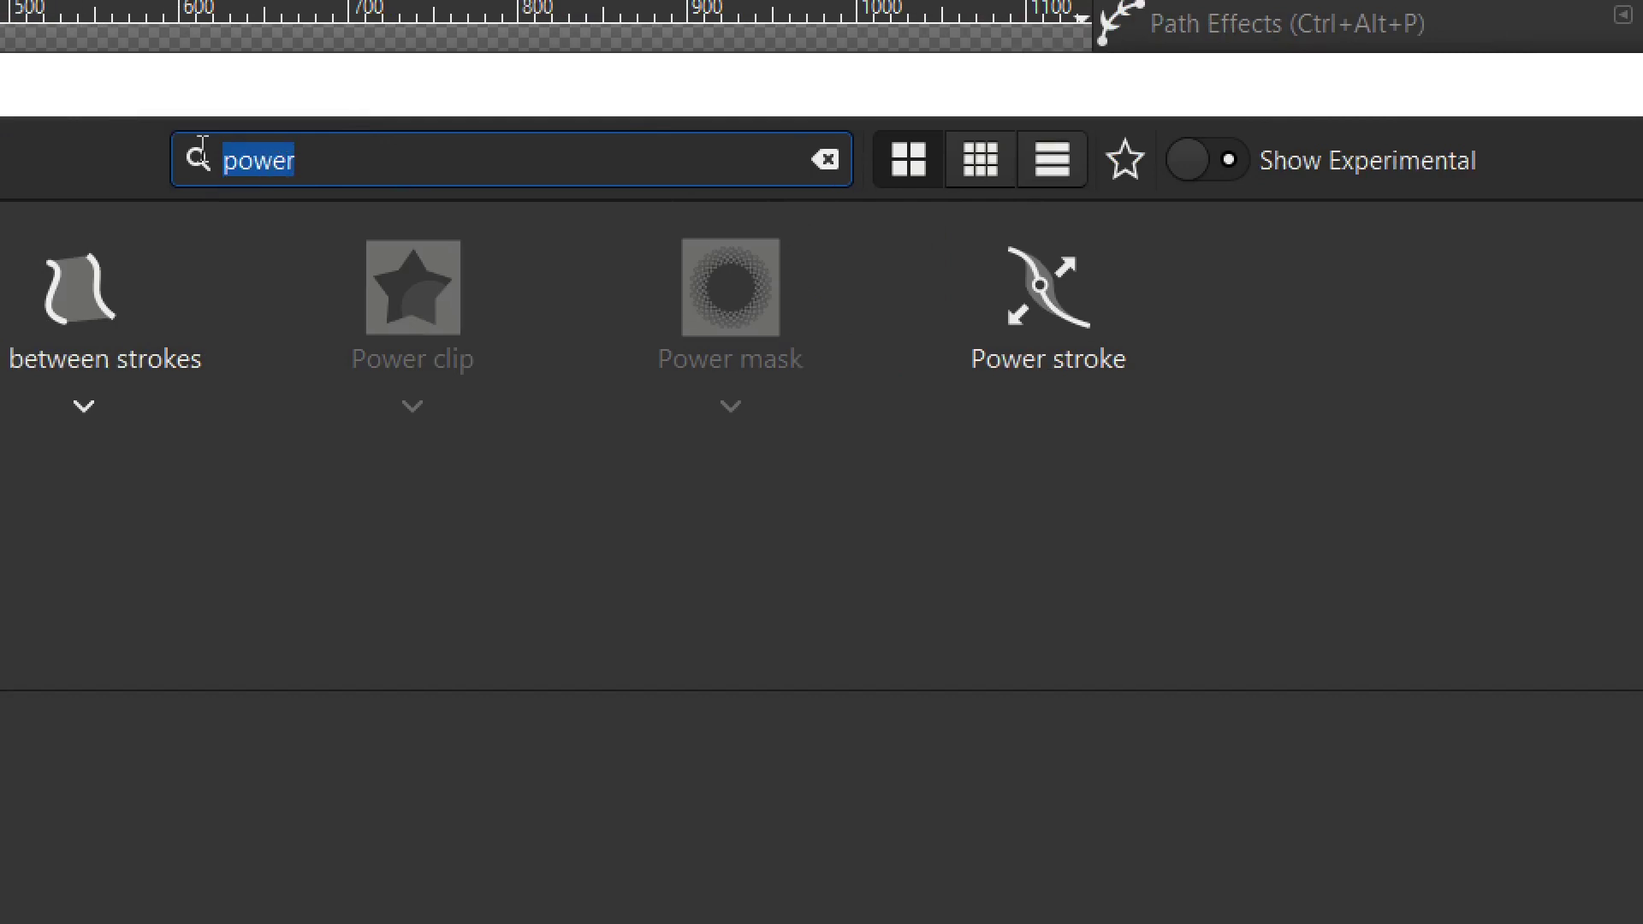
{"action": "left_click", "coordinate": [1080, 316]}
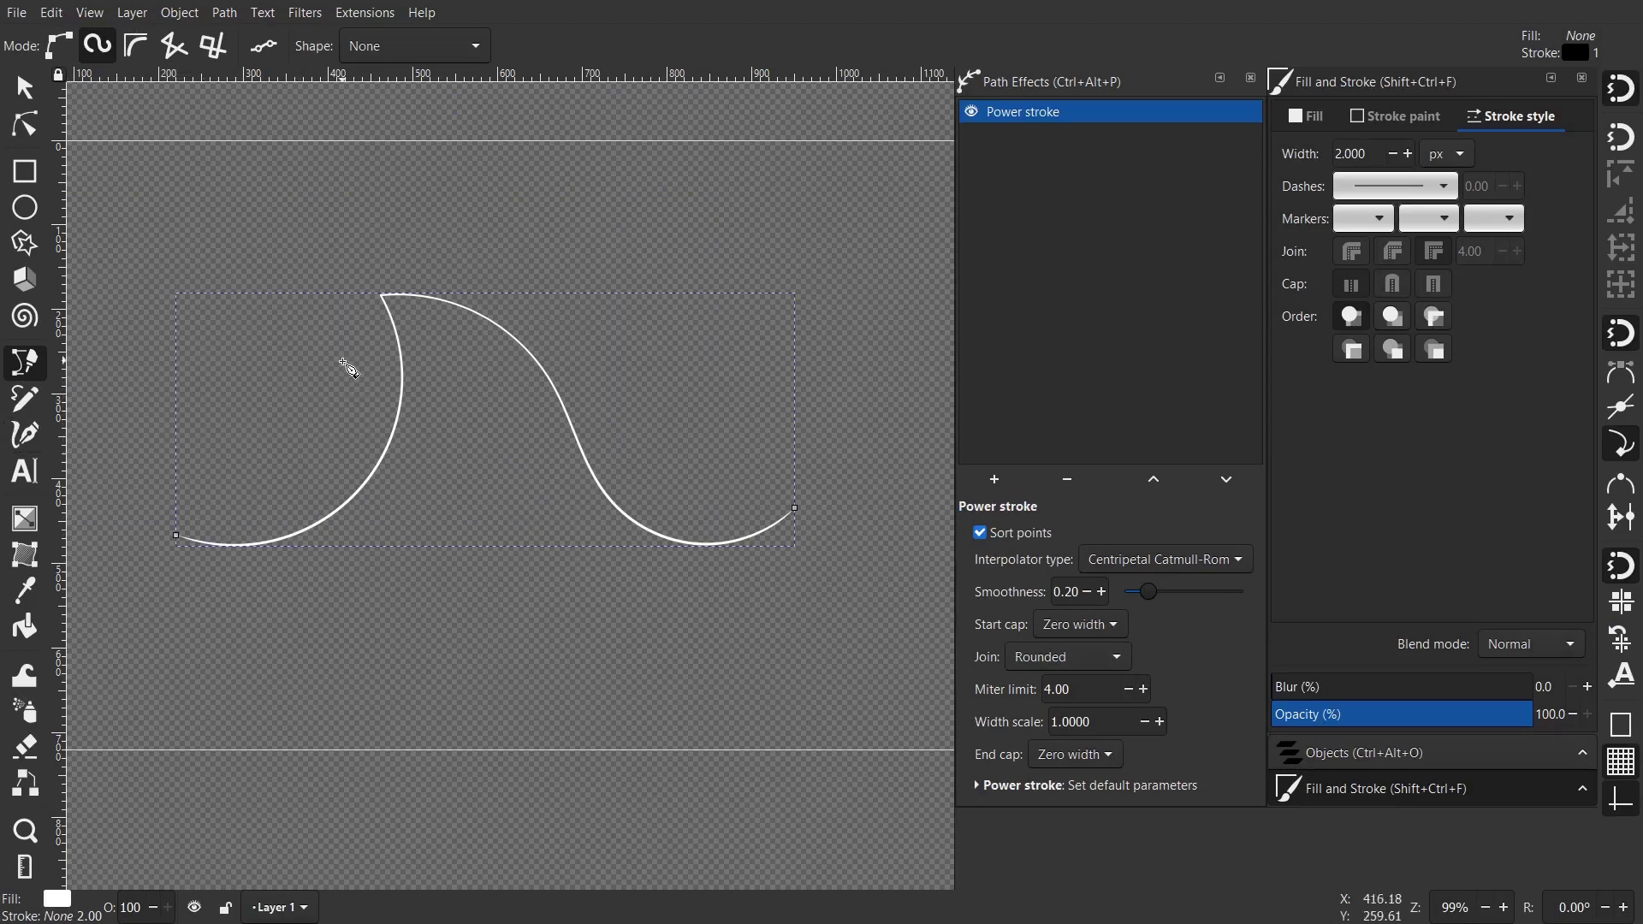
Step: With the Node tool, pull the three Power stroke width handles away from the path to thicken the wave between its tapered ends
{"action": "left_click", "coordinate": [26, 127]}
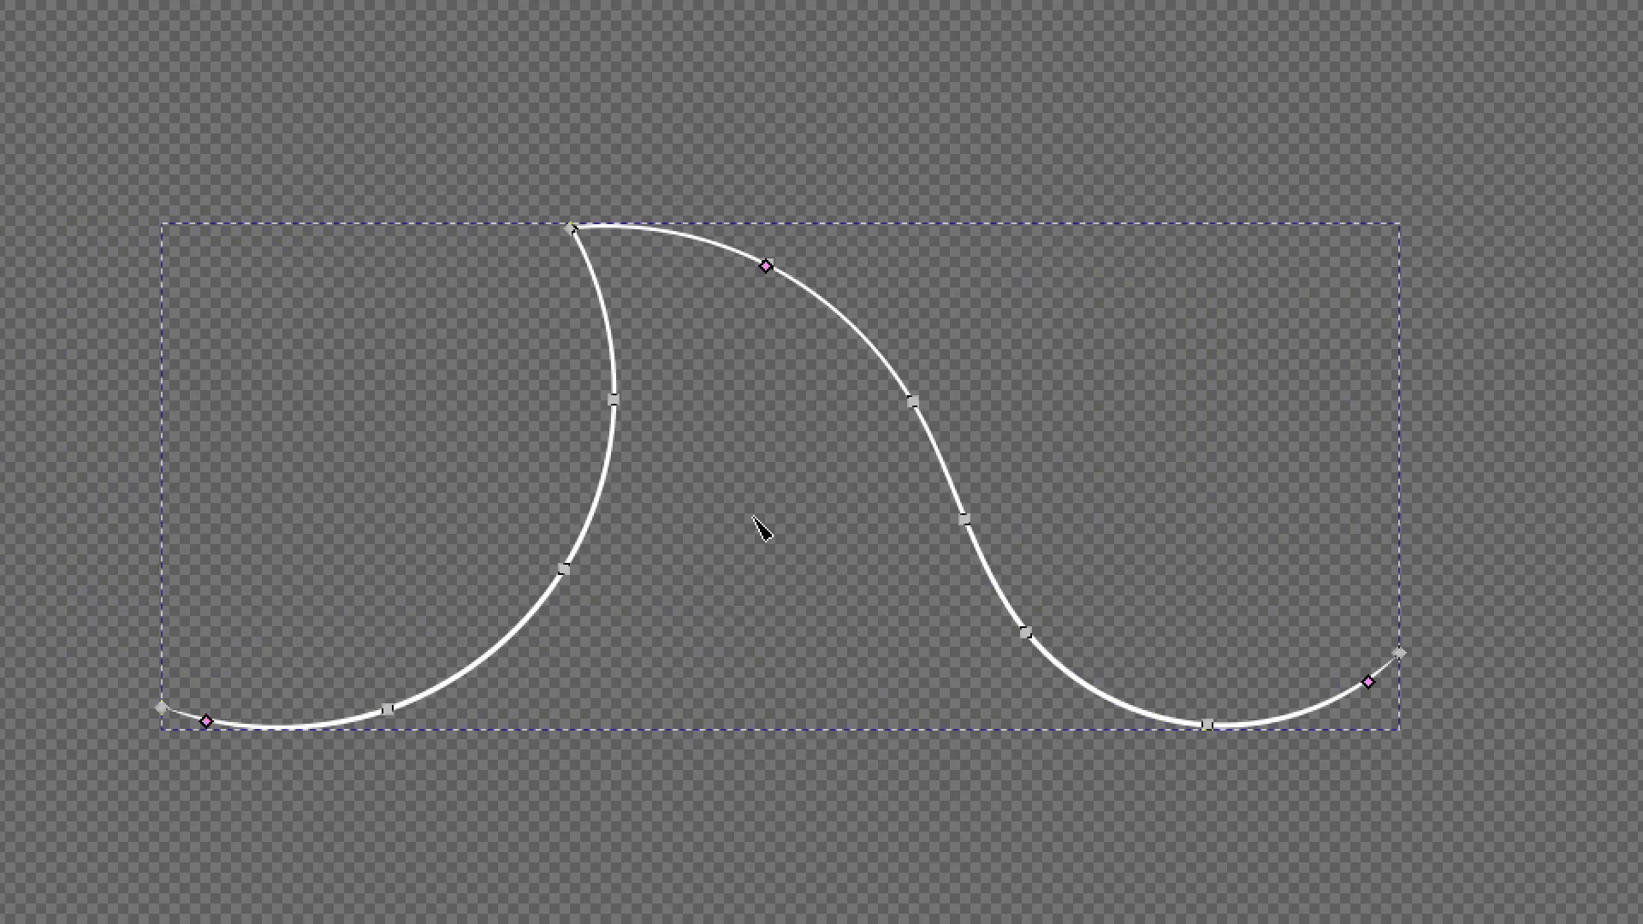
{"action": "mouse_move", "coordinate": [1369, 682]}
{"action": "left_mouse_down"}
{"action": "mouse_move", "coordinate": [1357, 726]}
{"action": "mouse_move", "coordinate": [1296, 730]}
{"action": "left_mouse_up"}
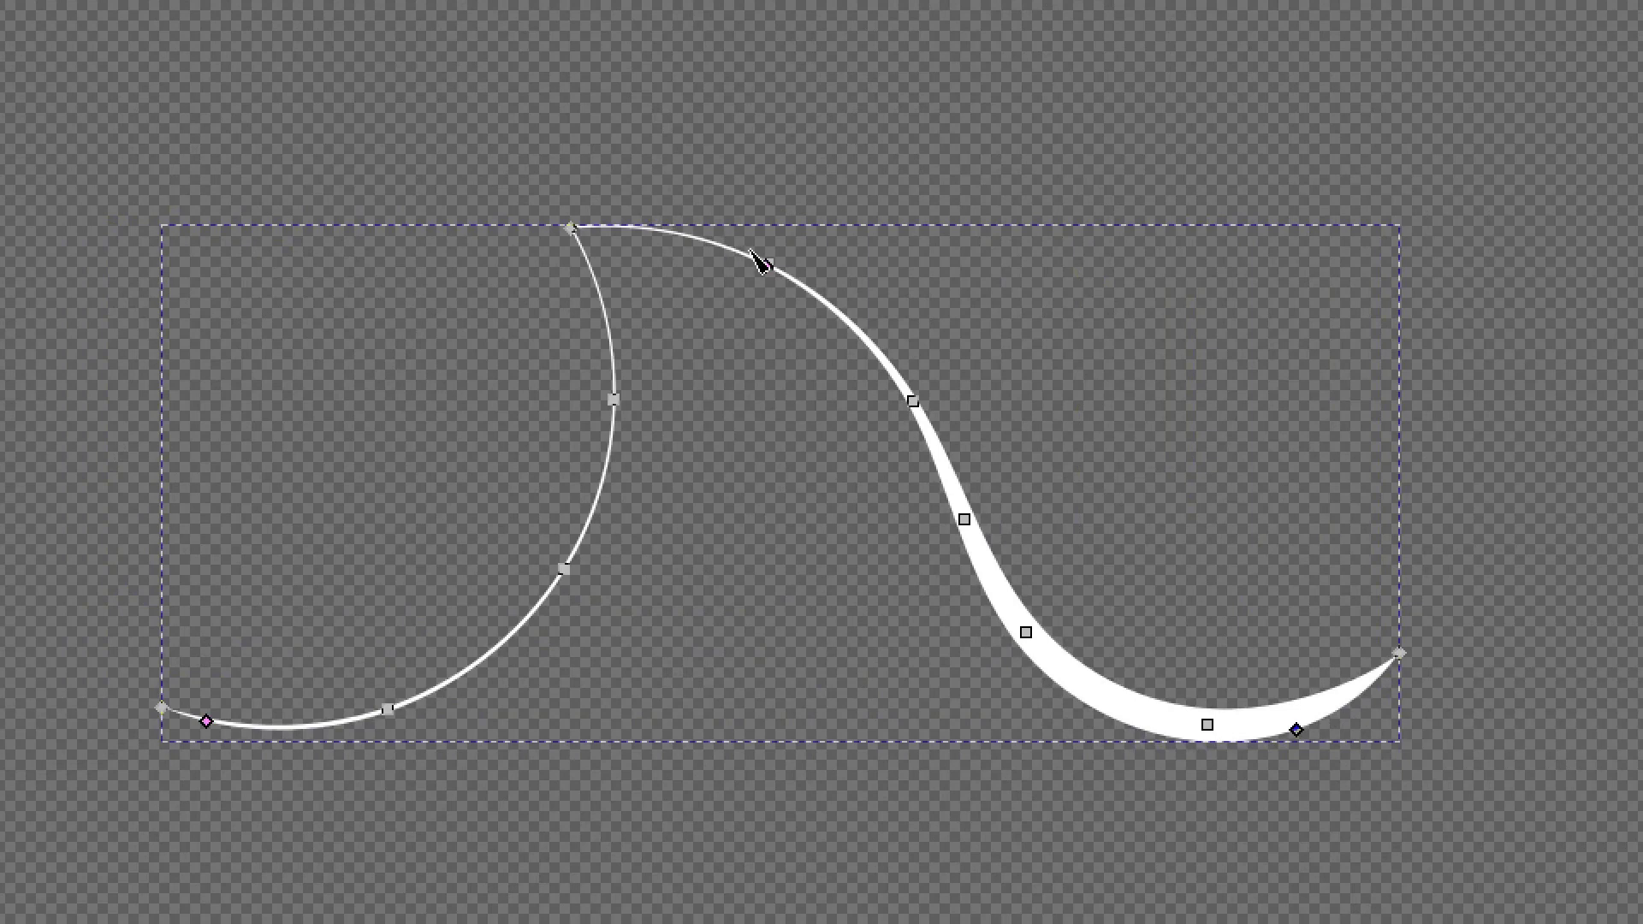
{"action": "left_click_drag", "start_coordinate": [770, 272], "coordinate": [742, 279]}
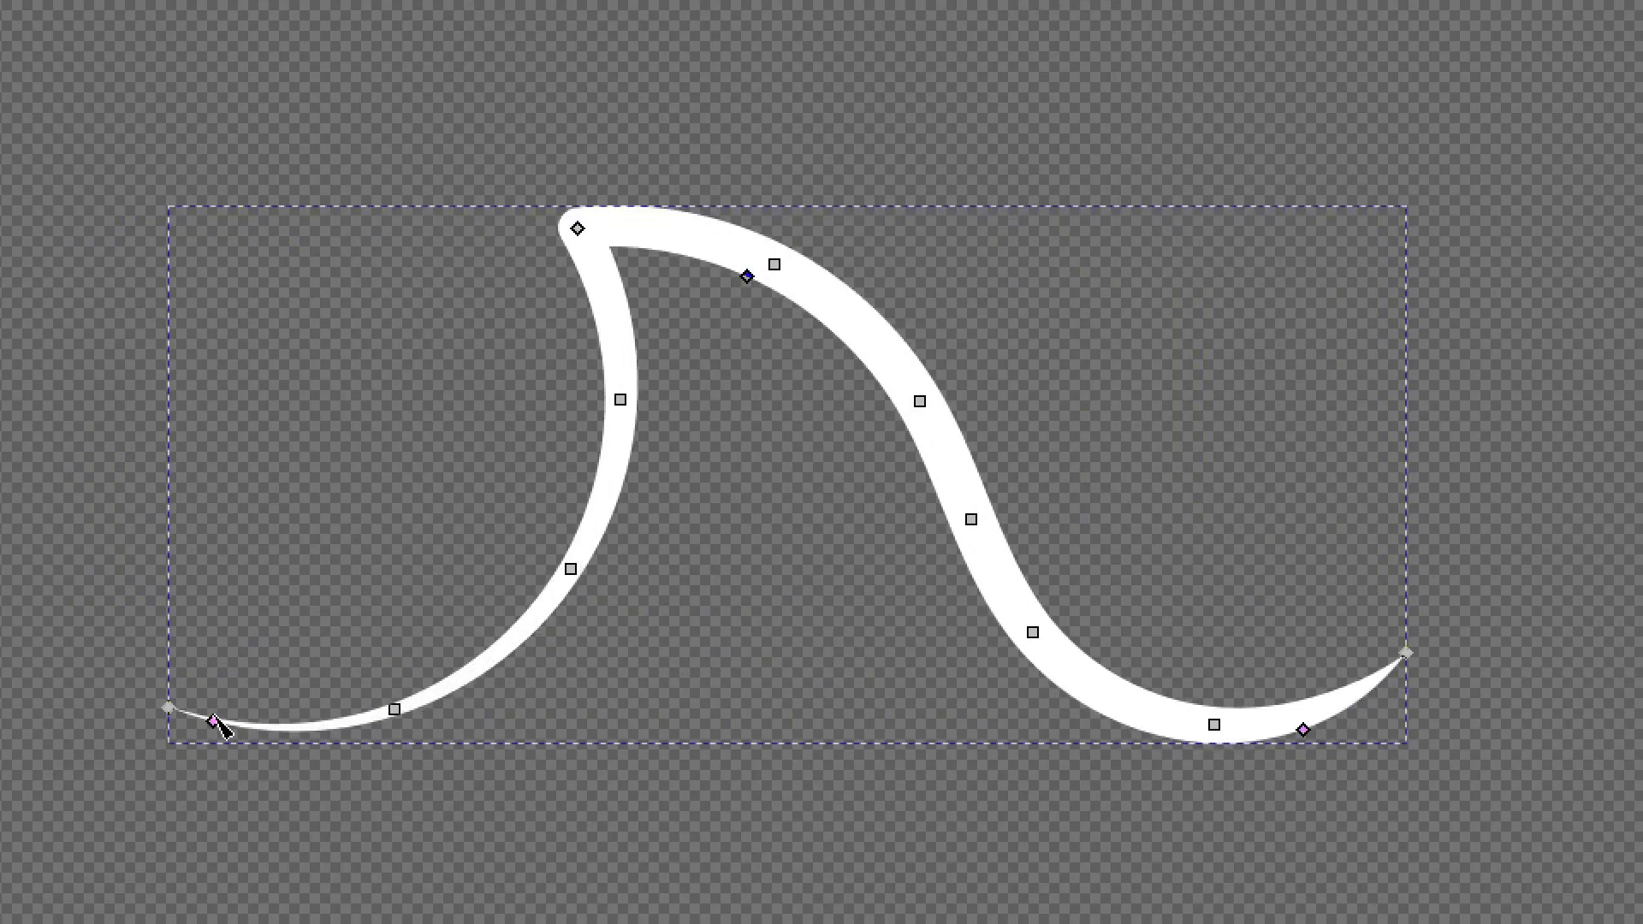
{"action": "mouse_move", "coordinate": [215, 722]}
{"action": "left_mouse_down"}
{"action": "mouse_move", "coordinate": [249, 650]}
{"action": "mouse_move", "coordinate": [392, 740]}
{"action": "left_mouse_up"}
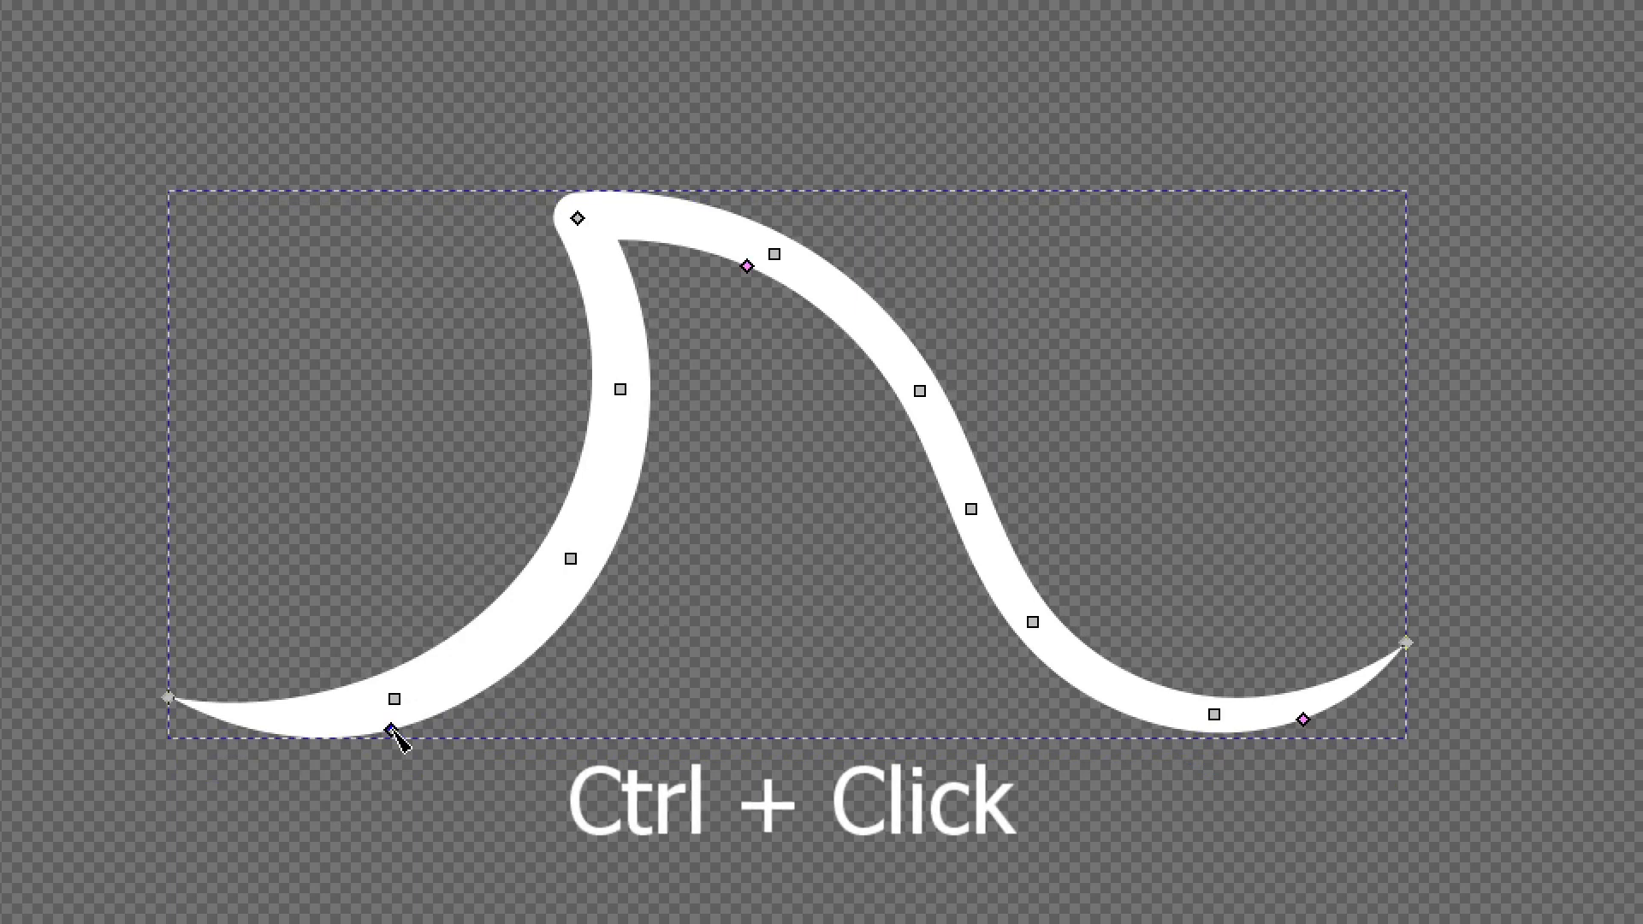
Step: Add a width handle on the wave's left curve, and add and delete another on its right slope
{"action": "left_click", "coordinate": [391, 730], "text": "ctrl"}
{"action": "mouse_move", "coordinate": [392, 730]}
{"action": "left_mouse_down"}
{"action": "mouse_move", "coordinate": [514, 704]}
{"action": "mouse_move", "coordinate": [722, 557]}
{"action": "mouse_move", "coordinate": [620, 508]}
{"action": "left_mouse_up"}
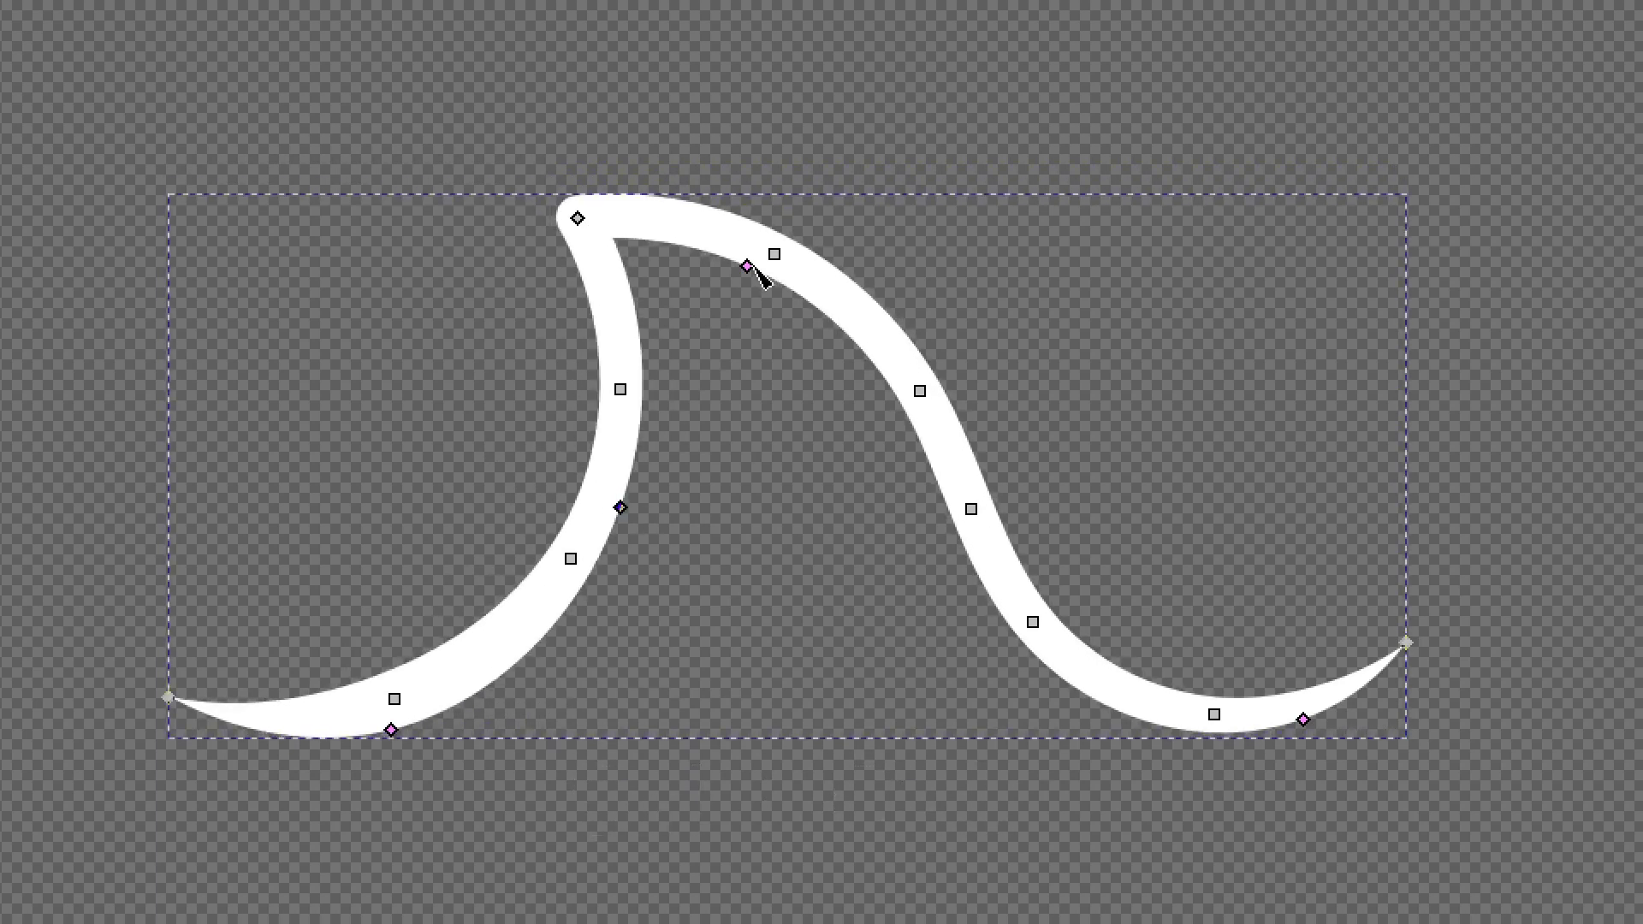
{"action": "left_click_drag", "start_coordinate": [756, 269], "coordinate": [868, 401]}
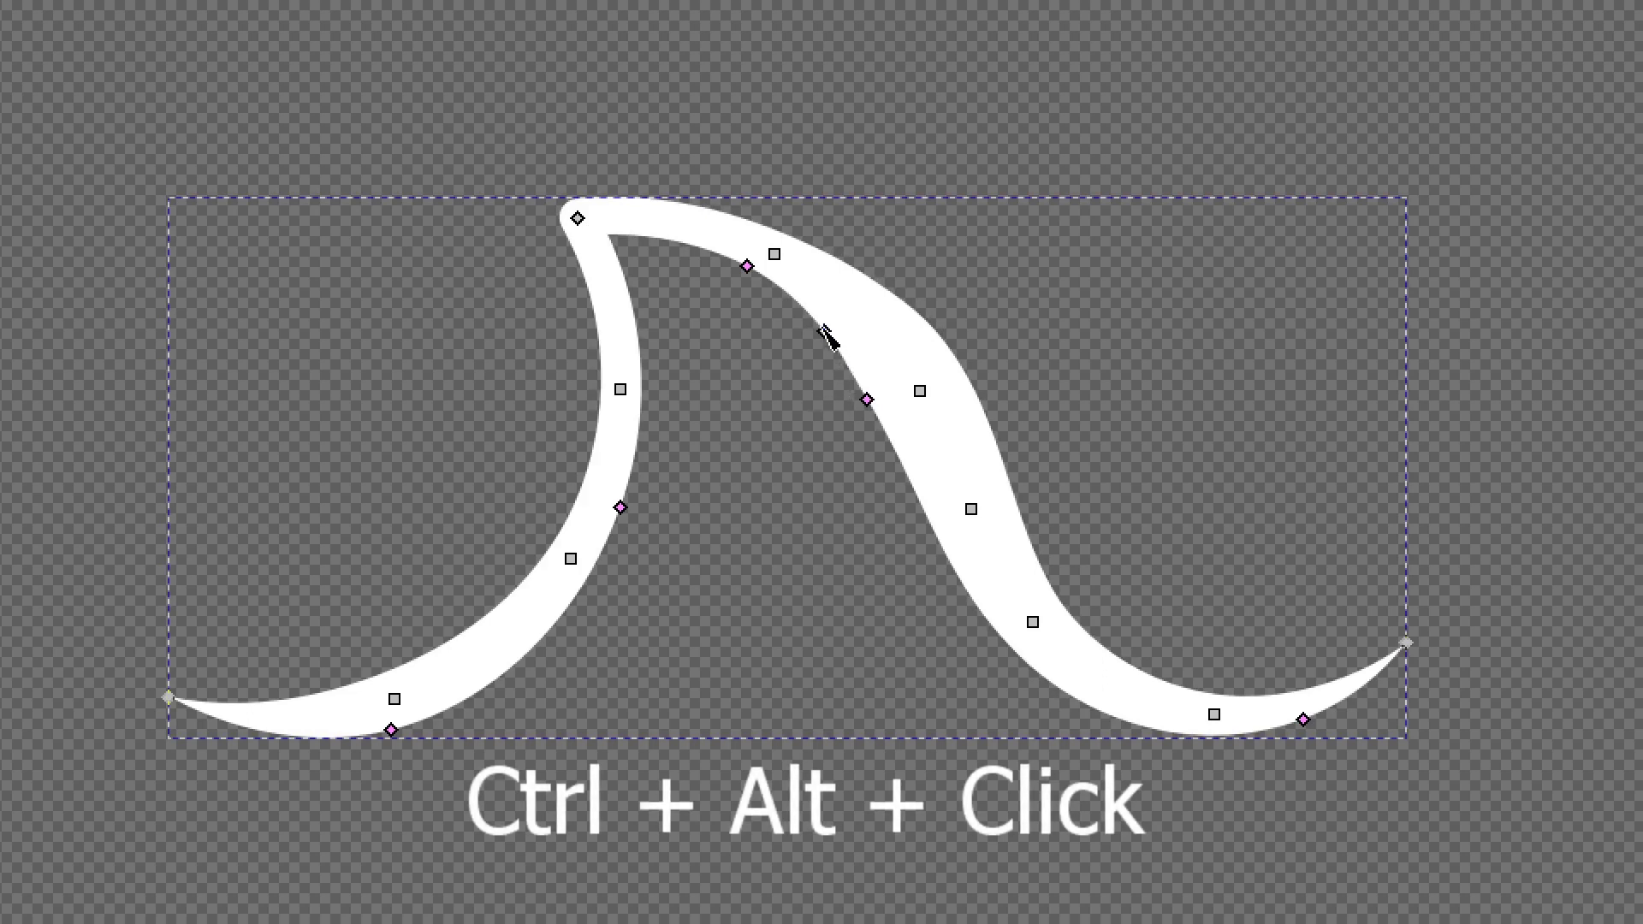
{"action": "left_click", "coordinate": [866, 400], "text": "ctrl+alt"}
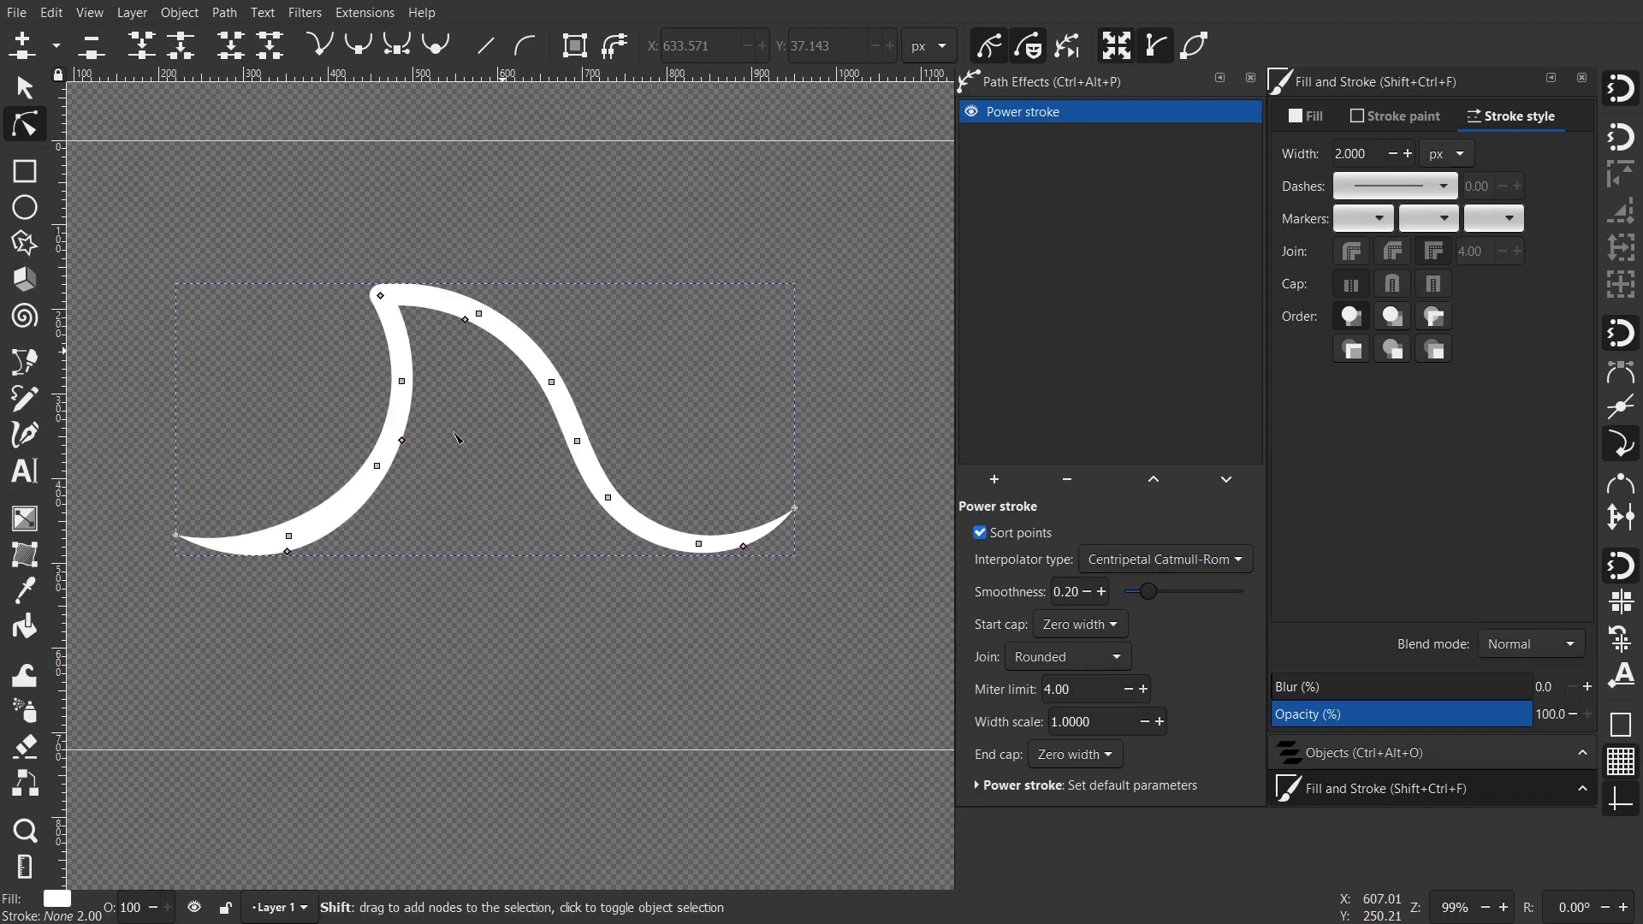
{"action": "scroll", "coordinate": [458, 439], "scroll_direction": "up", "scroll_amount": 5}
{"action": "scroll", "coordinate": [458, 439], "scroll_direction": "left", "scroll_amount": 4}
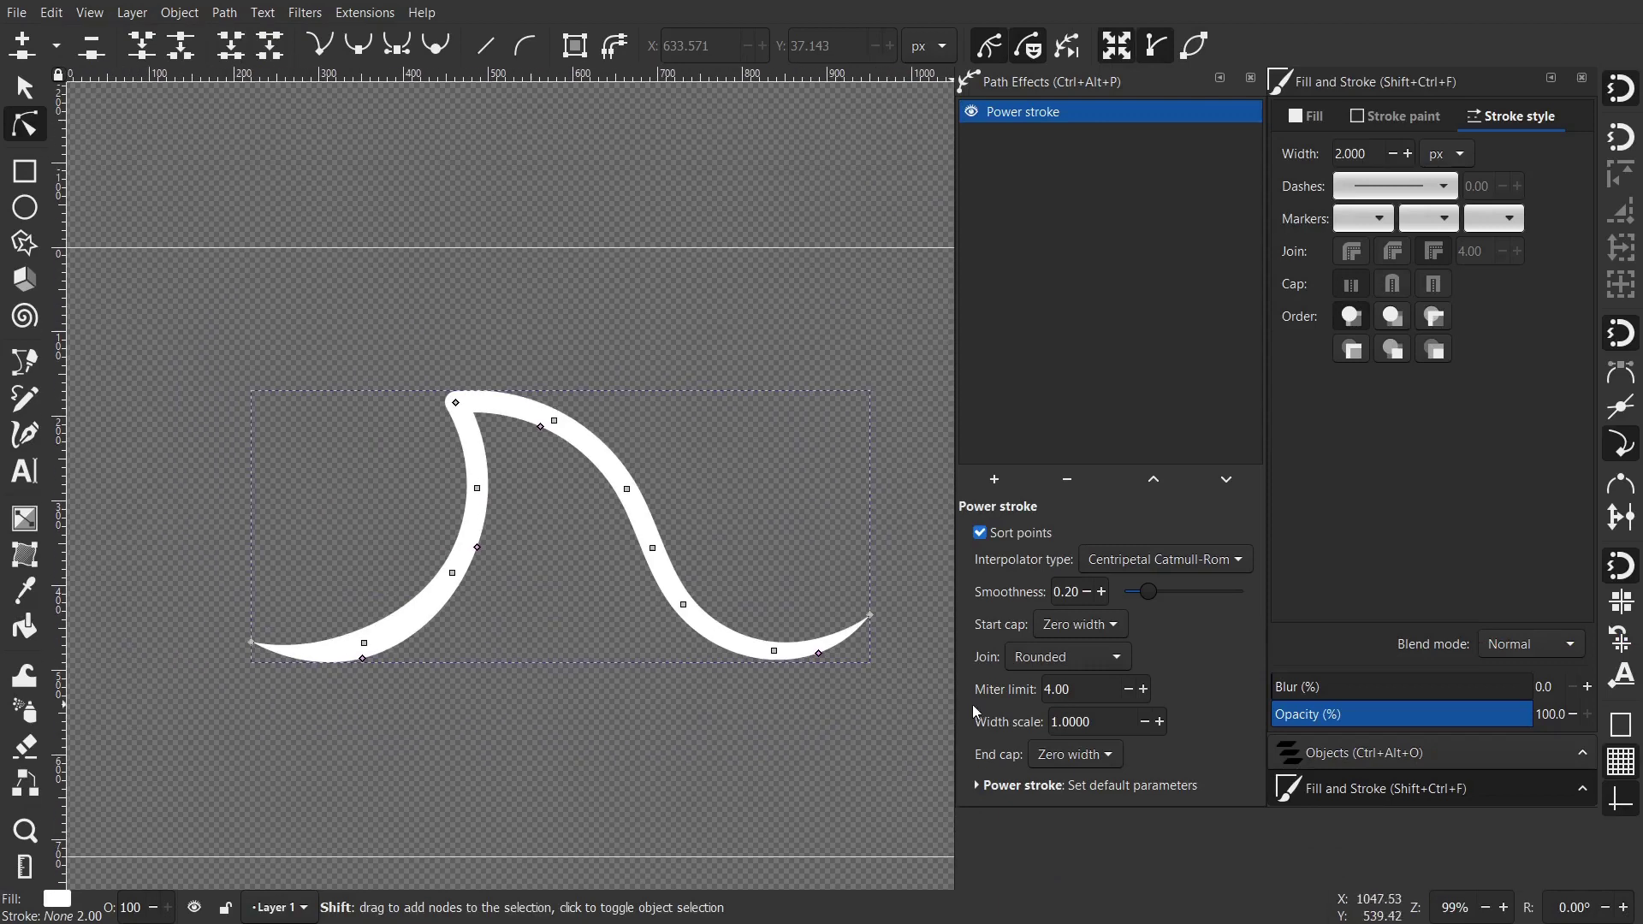
{"action": "scroll", "coordinate": [950, 725], "scroll_direction": "down", "scroll_amount": 1}
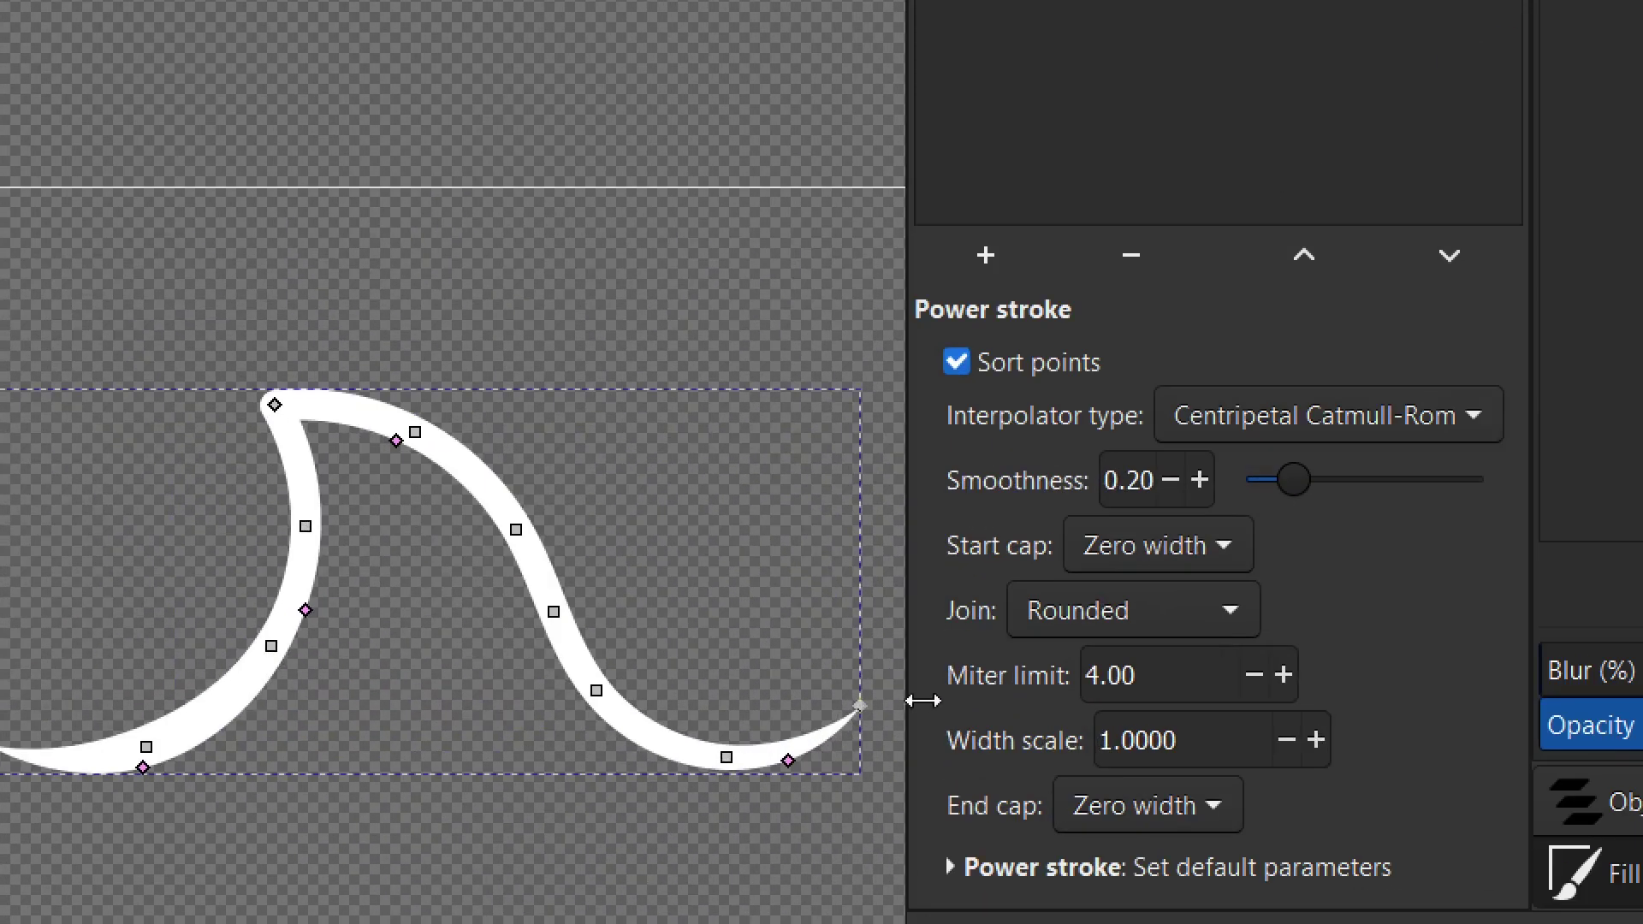
{"action": "right_click", "coordinate": [762, 588]}
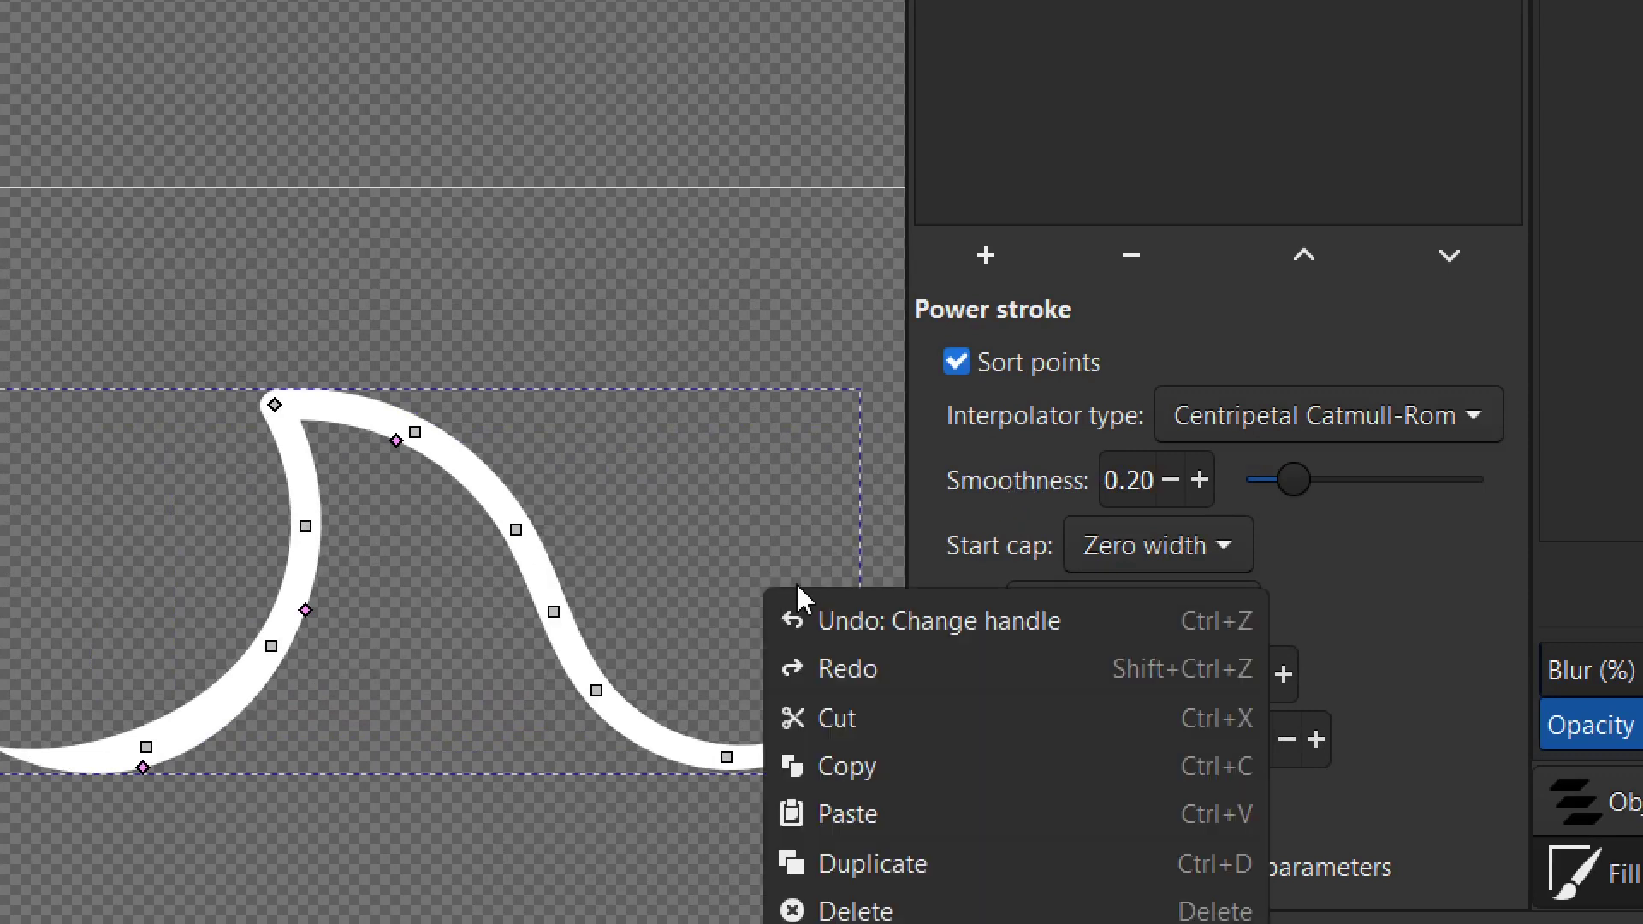
{"action": "left_click", "coordinate": [753, 522]}
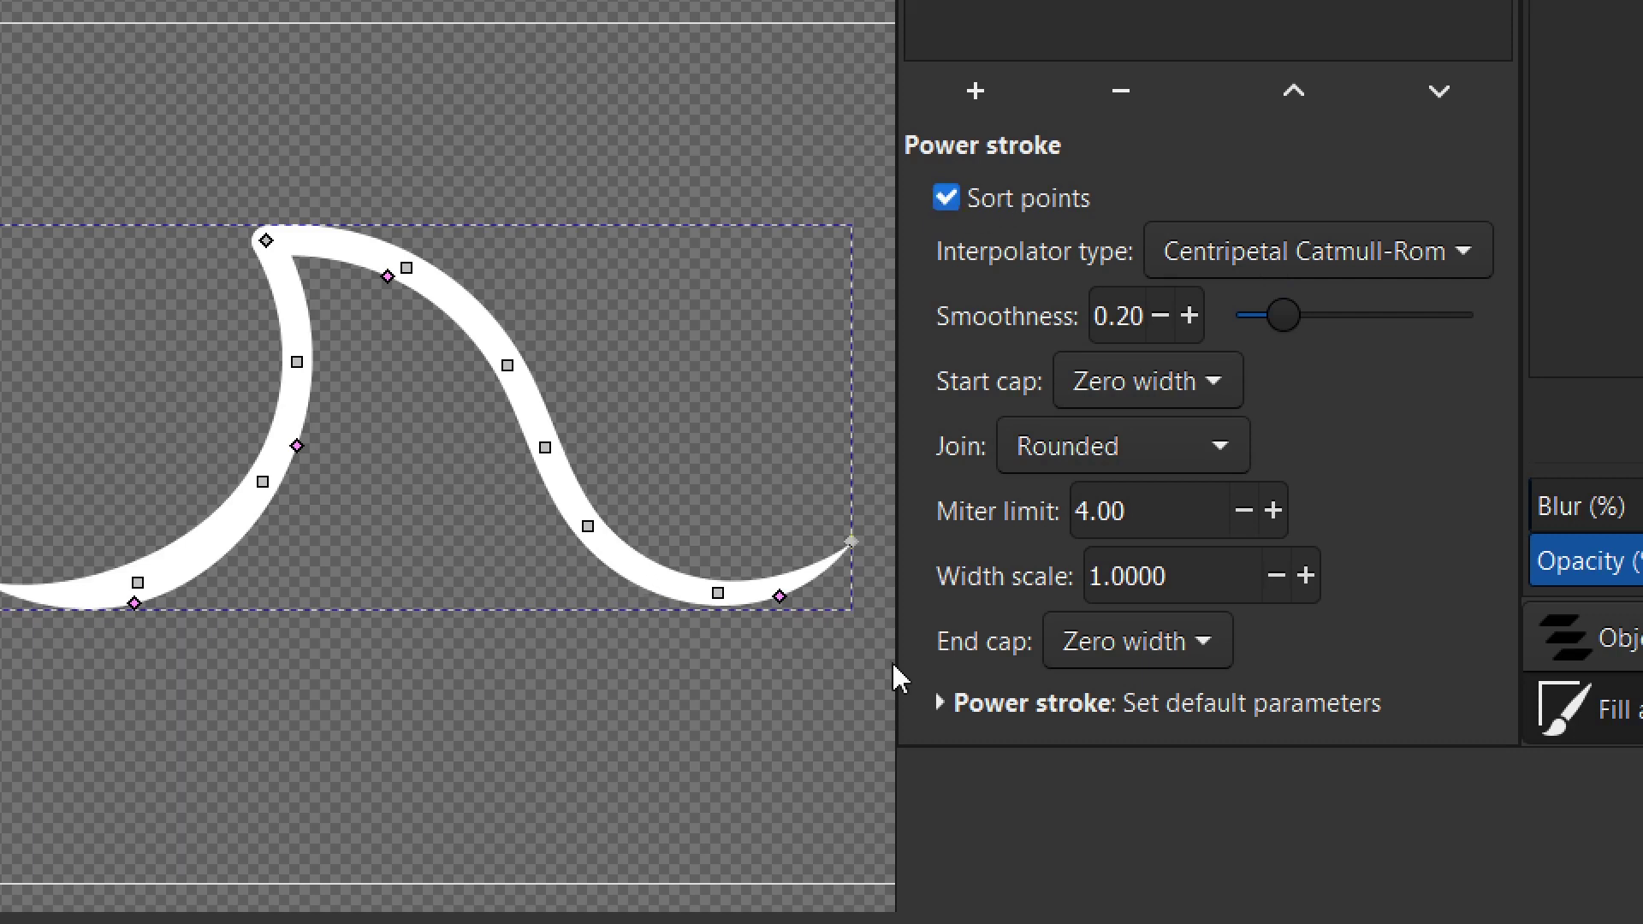
Step: Duplicate the right-end width handle into the trough and move the original past it, up onto the right slope
{"action": "mouse_move", "coordinate": [778, 599]}
{"action": "left_mouse_down"}
{"action": "mouse_move", "coordinate": [649, 599]}
{"action": "mouse_move", "coordinate": [665, 610]}
{"action": "left_mouse_up"}
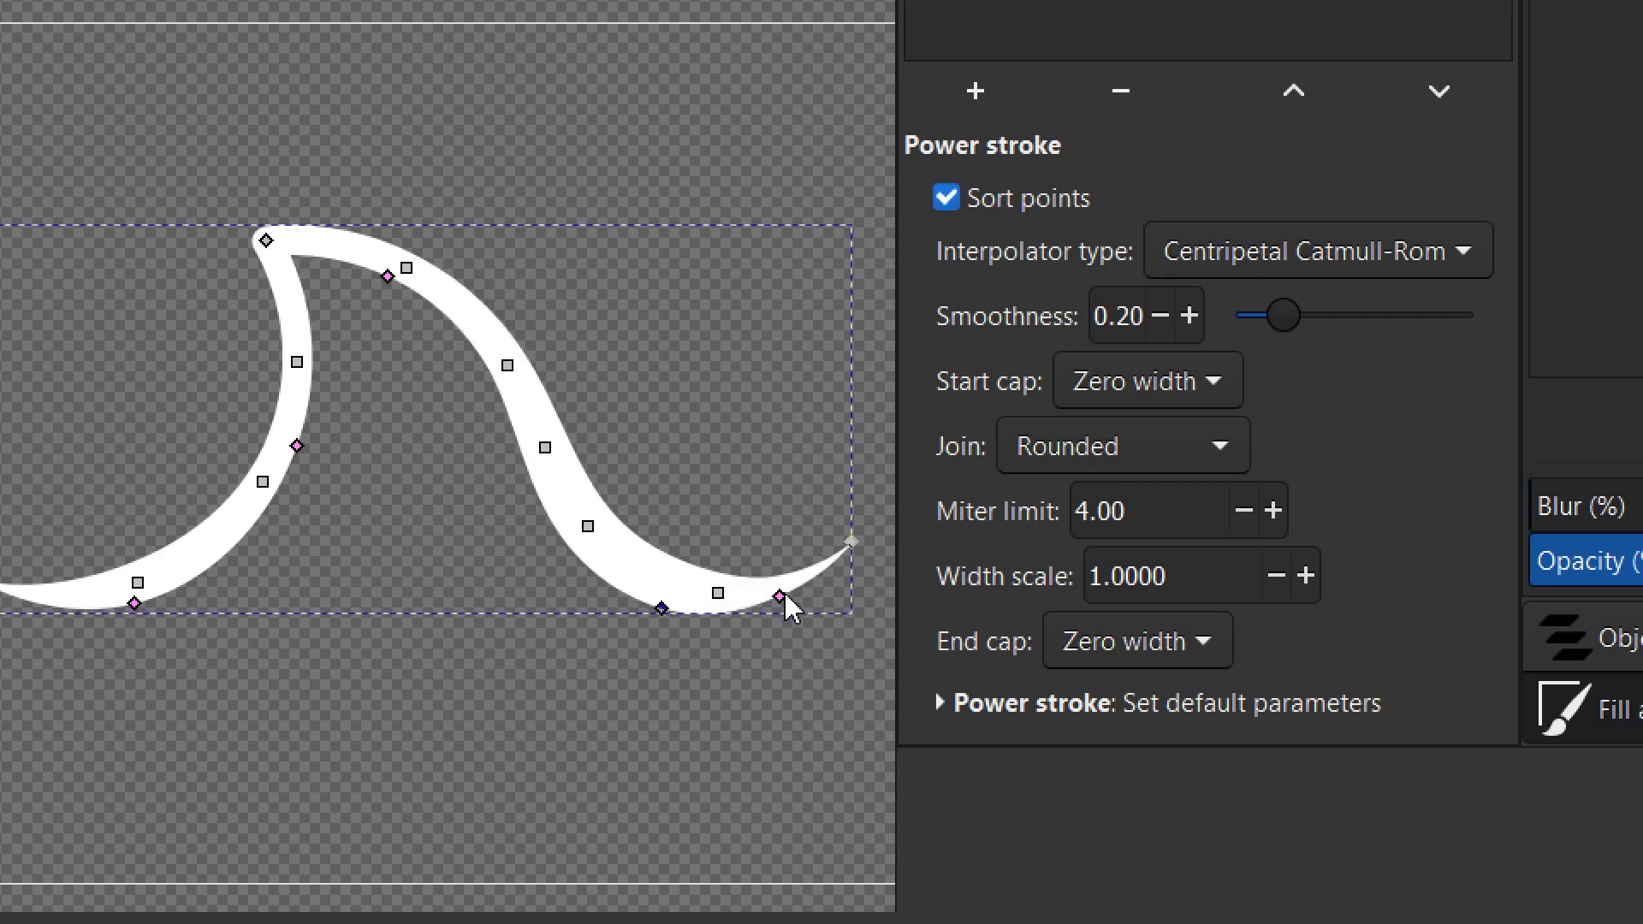
{"action": "mouse_move", "coordinate": [781, 598]}
{"action": "left_mouse_down"}
{"action": "mouse_move", "coordinate": [739, 623]}
{"action": "mouse_move", "coordinate": [681, 623]}
{"action": "mouse_move", "coordinate": [621, 604]}
{"action": "mouse_move", "coordinate": [561, 544]}
{"action": "mouse_move", "coordinate": [693, 611]}
{"action": "mouse_move", "coordinate": [587, 580]}
{"action": "mouse_move", "coordinate": [541, 516]}
{"action": "mouse_move", "coordinate": [565, 501]}
{"action": "mouse_move", "coordinate": [529, 495]}
{"action": "mouse_move", "coordinate": [509, 393]}
{"action": "mouse_move", "coordinate": [536, 477]}
{"action": "mouse_move", "coordinate": [300, 411]}
{"action": "mouse_move", "coordinate": [300, 393]}
{"action": "mouse_move", "coordinate": [543, 453]}
{"action": "mouse_move", "coordinate": [536, 475]}
{"action": "mouse_move", "coordinate": [639, 617]}
{"action": "mouse_move", "coordinate": [591, 587]}
{"action": "mouse_move", "coordinate": [571, 549]}
{"action": "left_mouse_up"}
Step: Try moving the two right-hand width handles past each other with Sort points turned off, and turn the option back on
{"action": "left_click", "coordinate": [946, 197]}
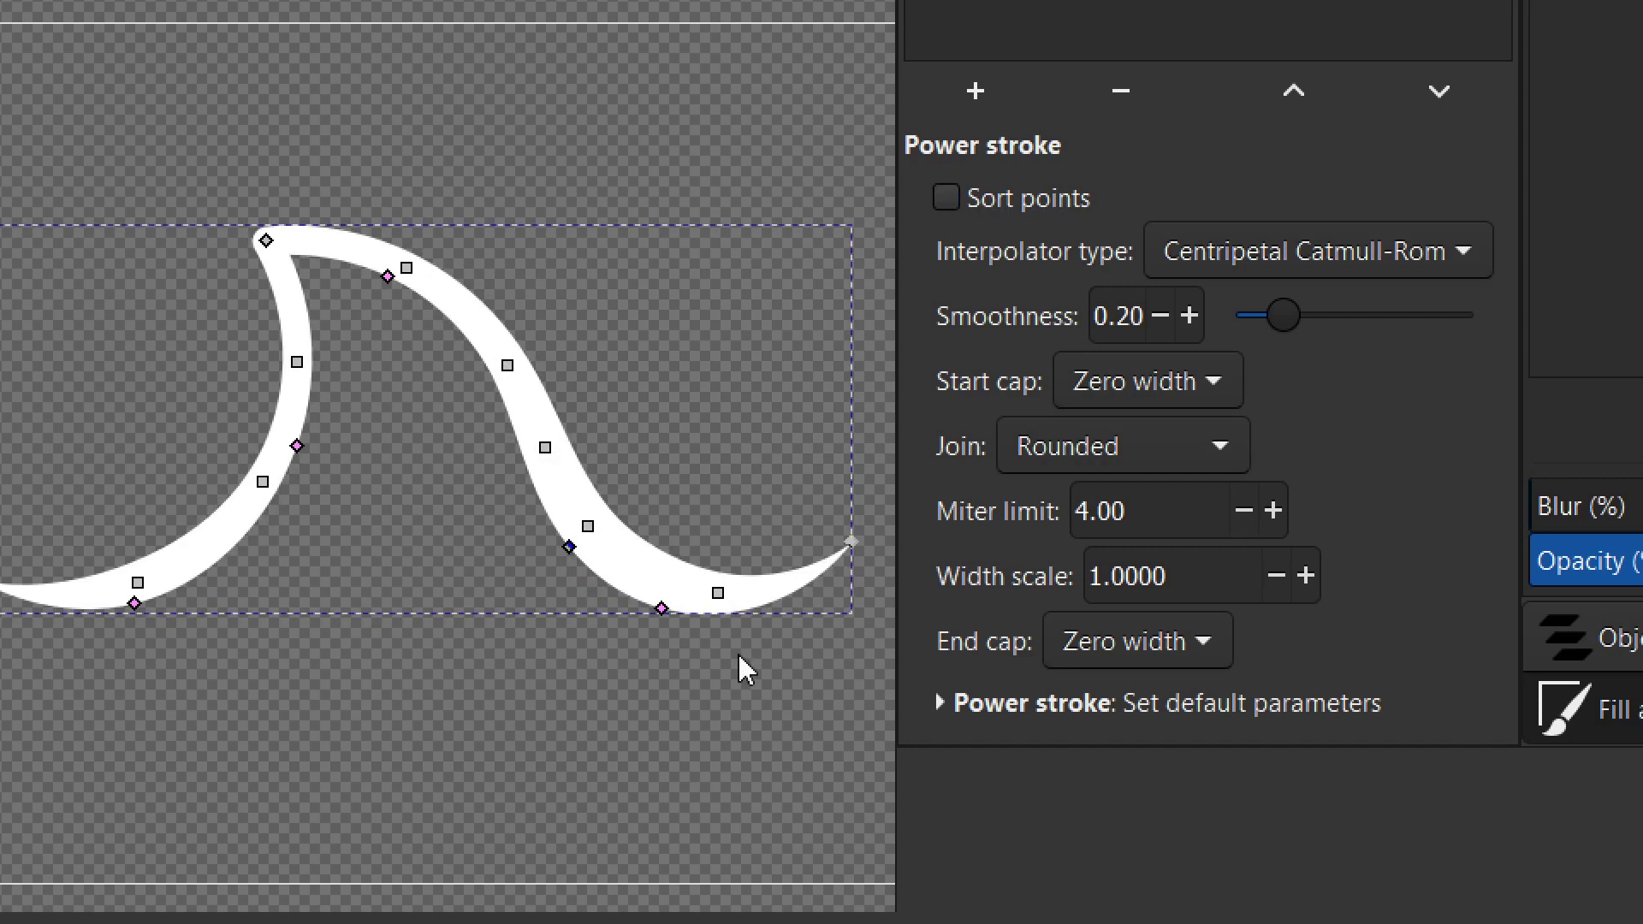
{"action": "mouse_move", "coordinate": [571, 548]}
{"action": "left_mouse_down"}
{"action": "mouse_move", "coordinate": [679, 642]}
{"action": "mouse_move", "coordinate": [784, 660]}
{"action": "mouse_move", "coordinate": [761, 648]}
{"action": "mouse_move", "coordinate": [800, 634]}
{"action": "mouse_move", "coordinate": [745, 631]}
{"action": "mouse_move", "coordinate": [808, 644]}
{"action": "mouse_move", "coordinate": [723, 653]}
{"action": "mouse_move", "coordinate": [645, 631]}
{"action": "mouse_move", "coordinate": [840, 610]}
{"action": "mouse_move", "coordinate": [630, 624]}
{"action": "mouse_move", "coordinate": [587, 574]}
{"action": "left_mouse_up"}
{"action": "mouse_move", "coordinate": [669, 611]}
{"action": "left_mouse_down"}
{"action": "mouse_move", "coordinate": [539, 554]}
{"action": "mouse_move", "coordinate": [577, 527]}
{"action": "mouse_move", "coordinate": [657, 626]}
{"action": "left_mouse_up"}
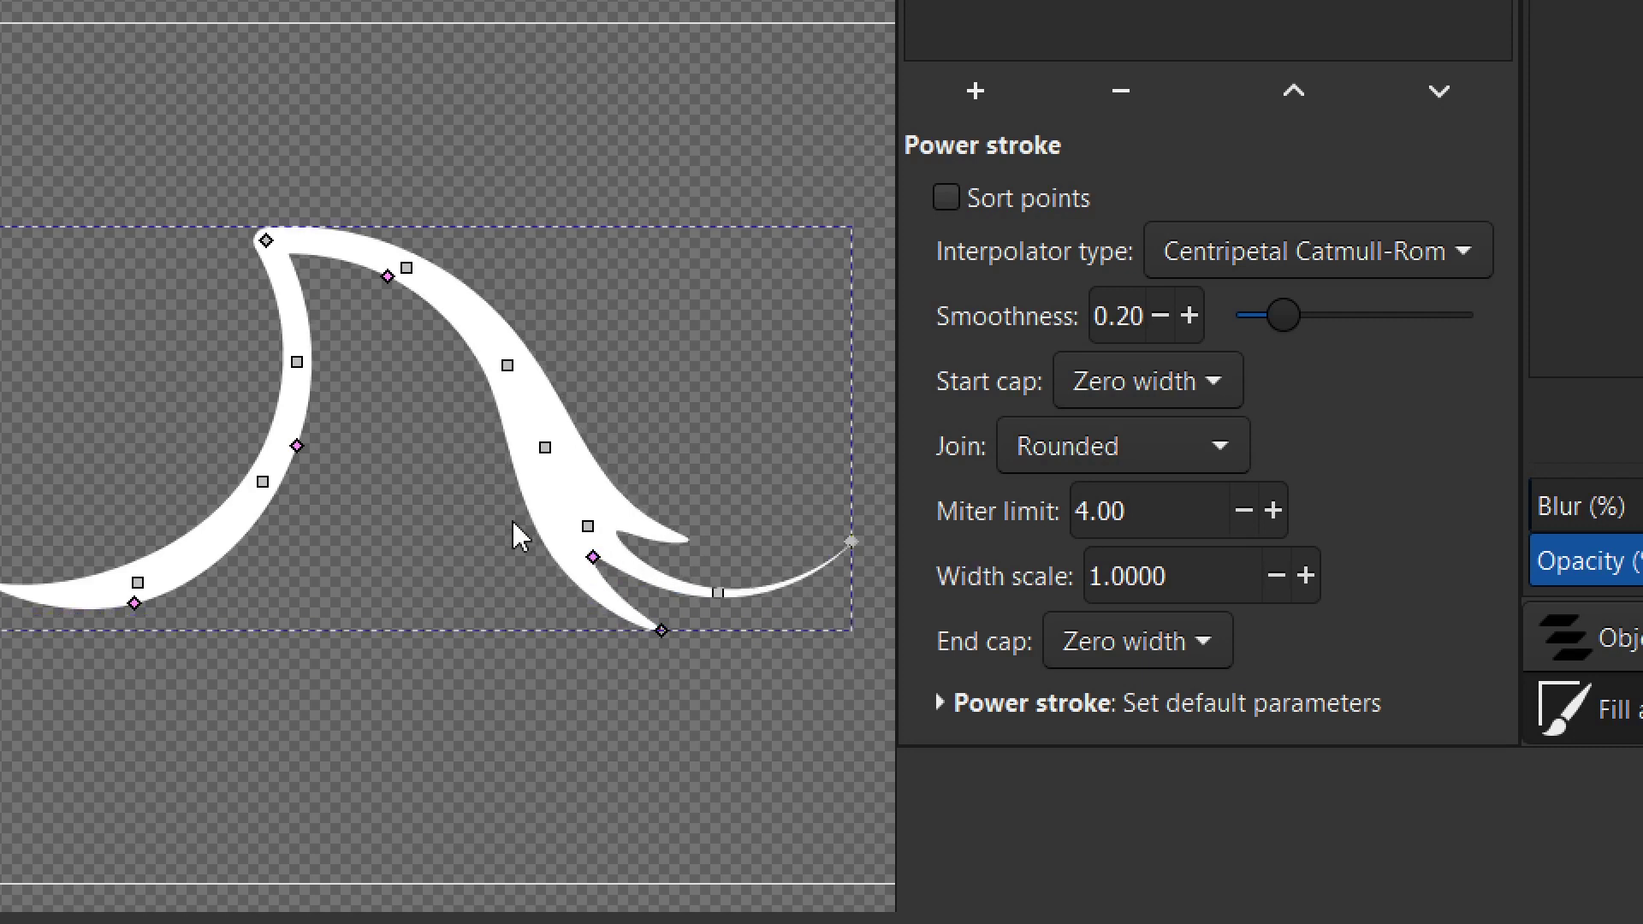
{"action": "left_click_drag", "start_coordinate": [662, 631], "coordinate": [739, 648]}
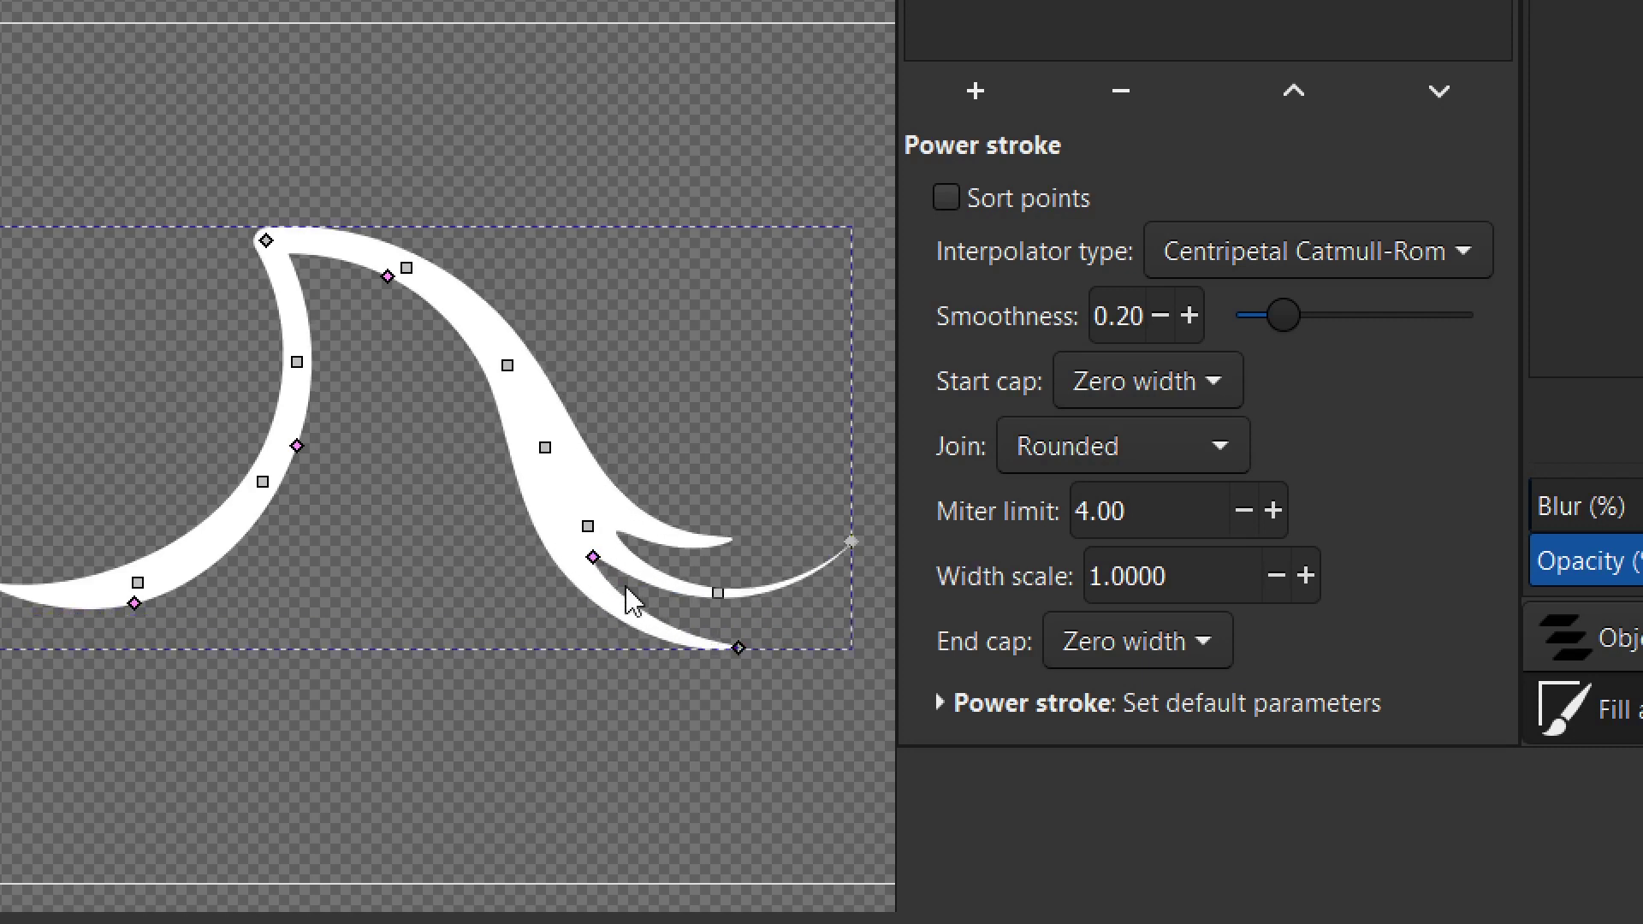
{"action": "left_click_drag", "start_coordinate": [595, 561], "coordinate": [705, 622]}
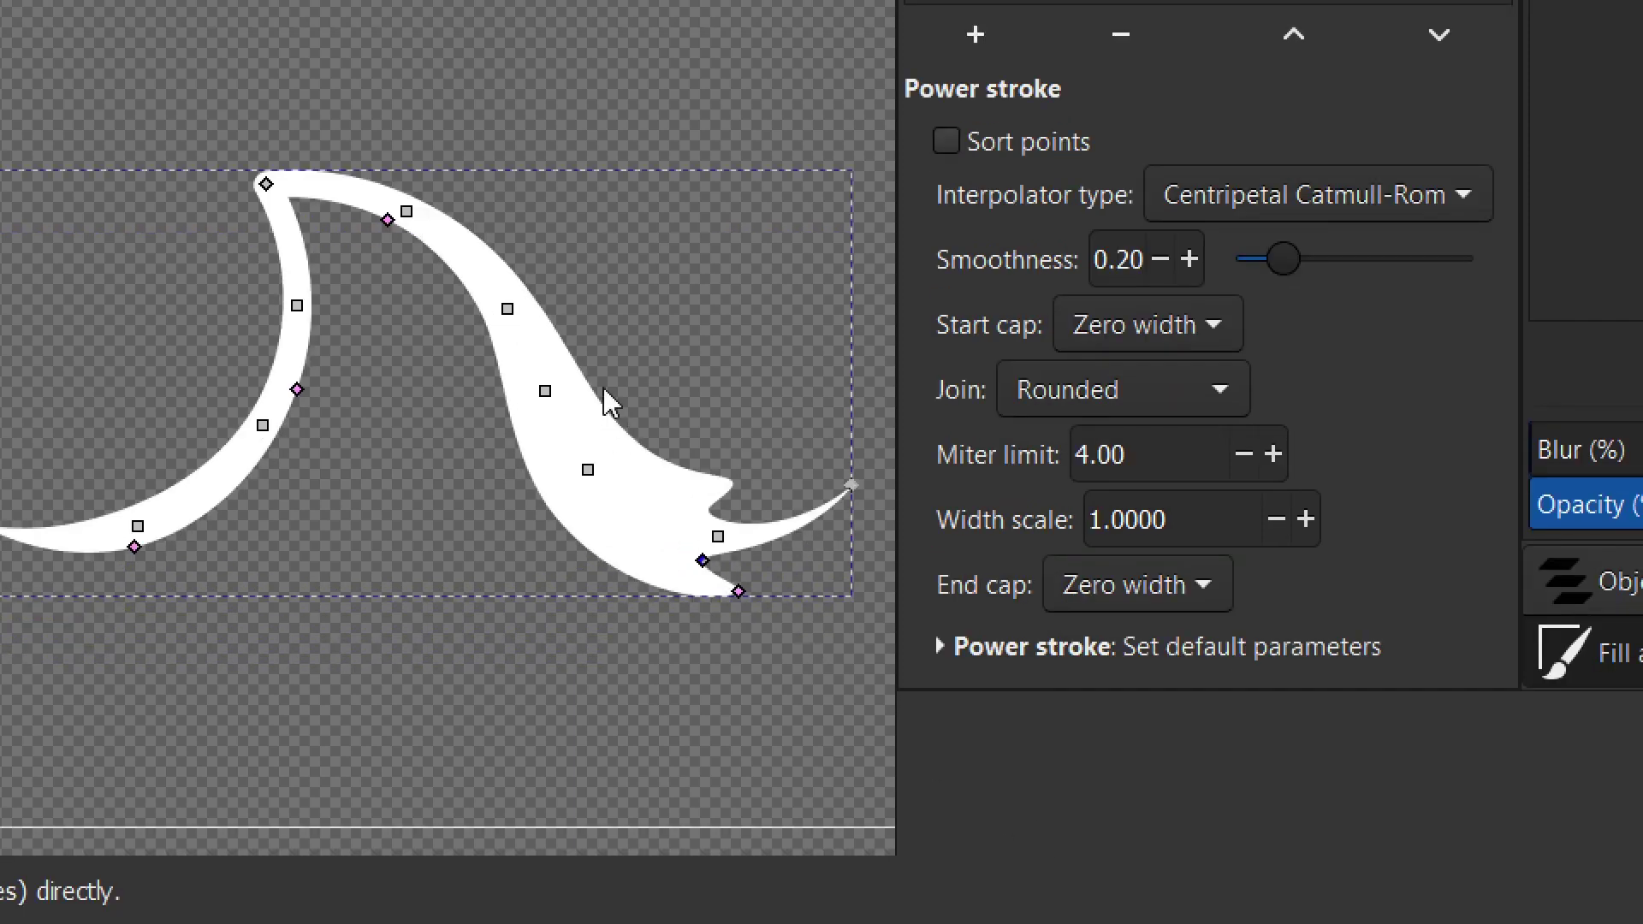
{"action": "left_click", "coordinate": [948, 143]}
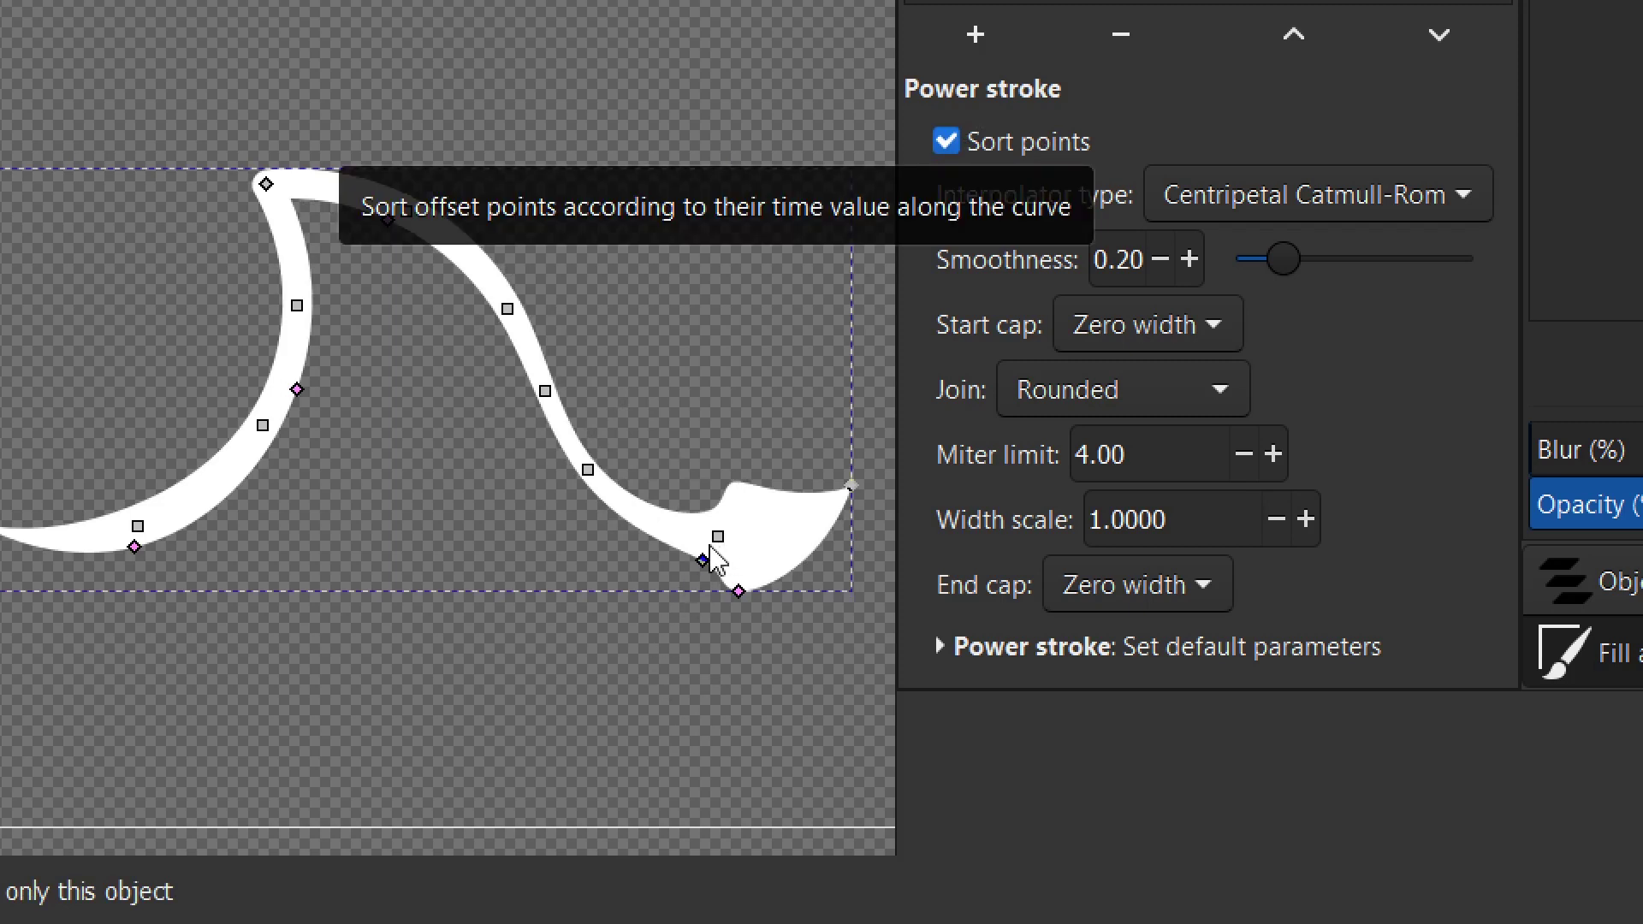
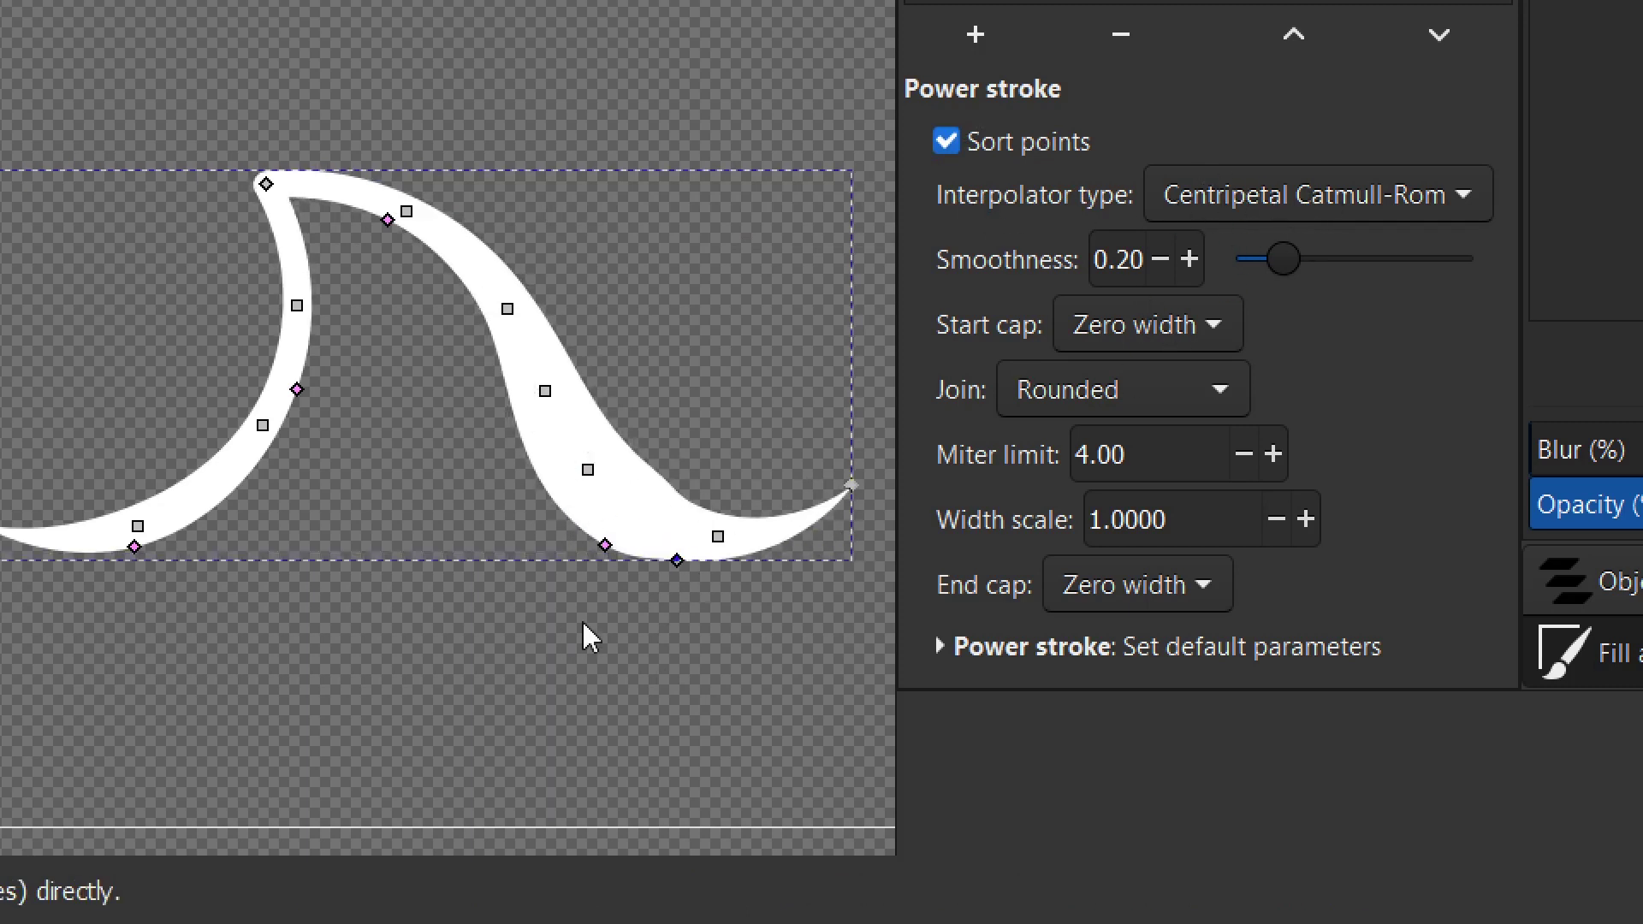
Step: Reposition the two right-hand width handles, one midway down the slope and the other widening the stroke in the trough near the end
{"action": "mouse_move", "coordinate": [679, 553]}
{"action": "left_mouse_down"}
{"action": "mouse_move", "coordinate": [650, 588]}
{"action": "mouse_move", "coordinate": [671, 605]}
{"action": "mouse_move", "coordinate": [775, 555]}
{"action": "left_mouse_up"}
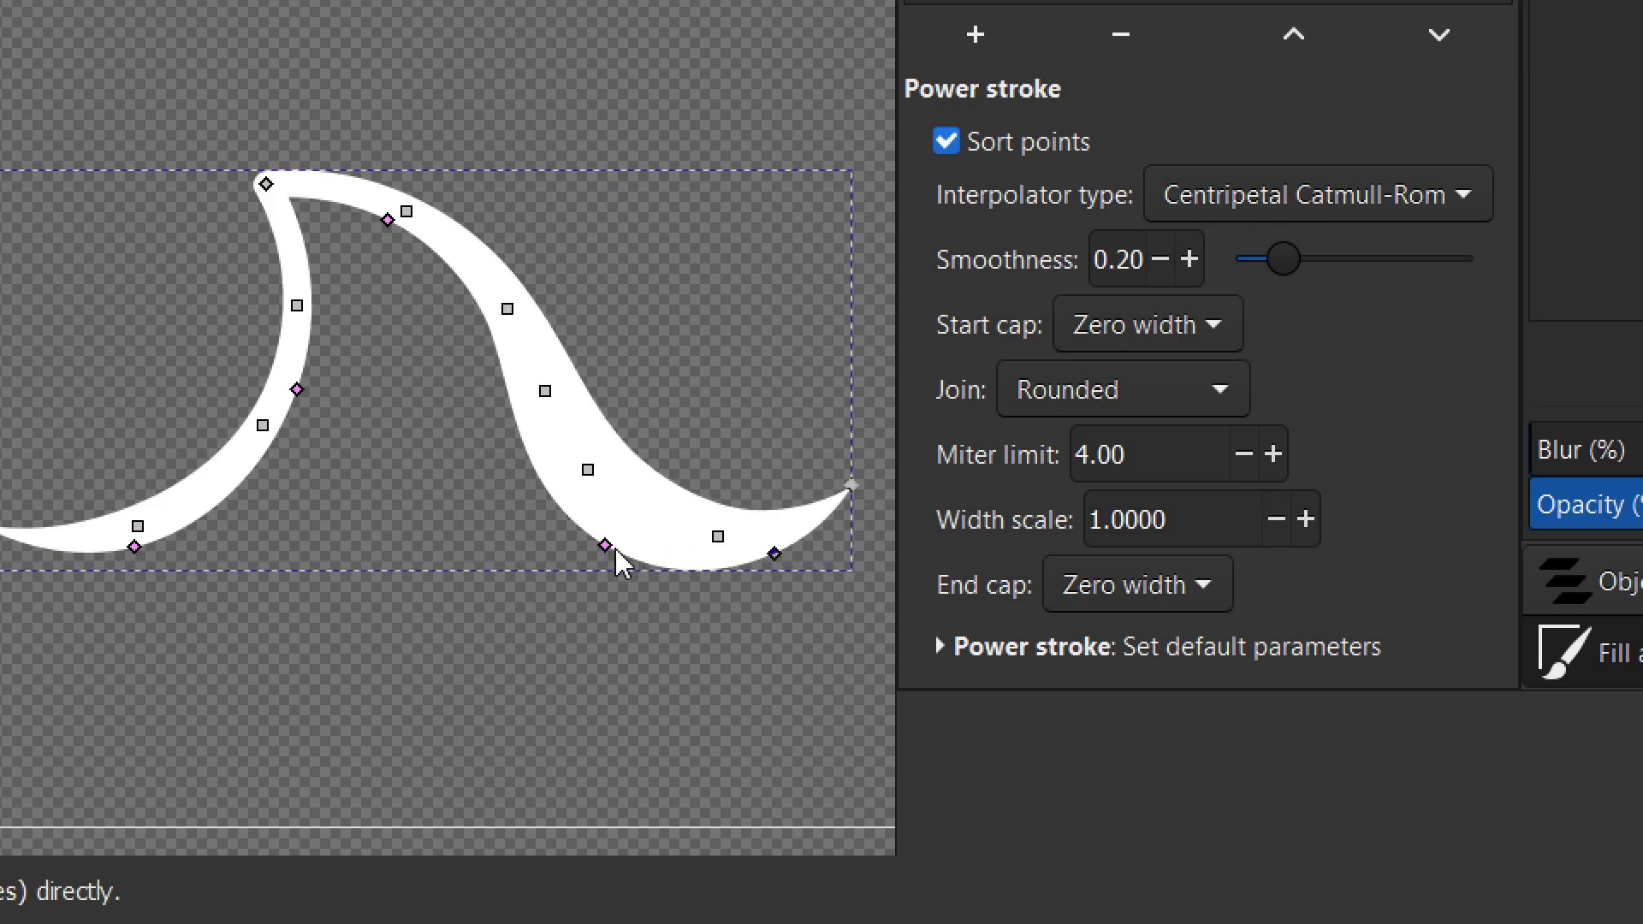
{"action": "left_click_drag", "start_coordinate": [605, 546], "coordinate": [542, 428]}
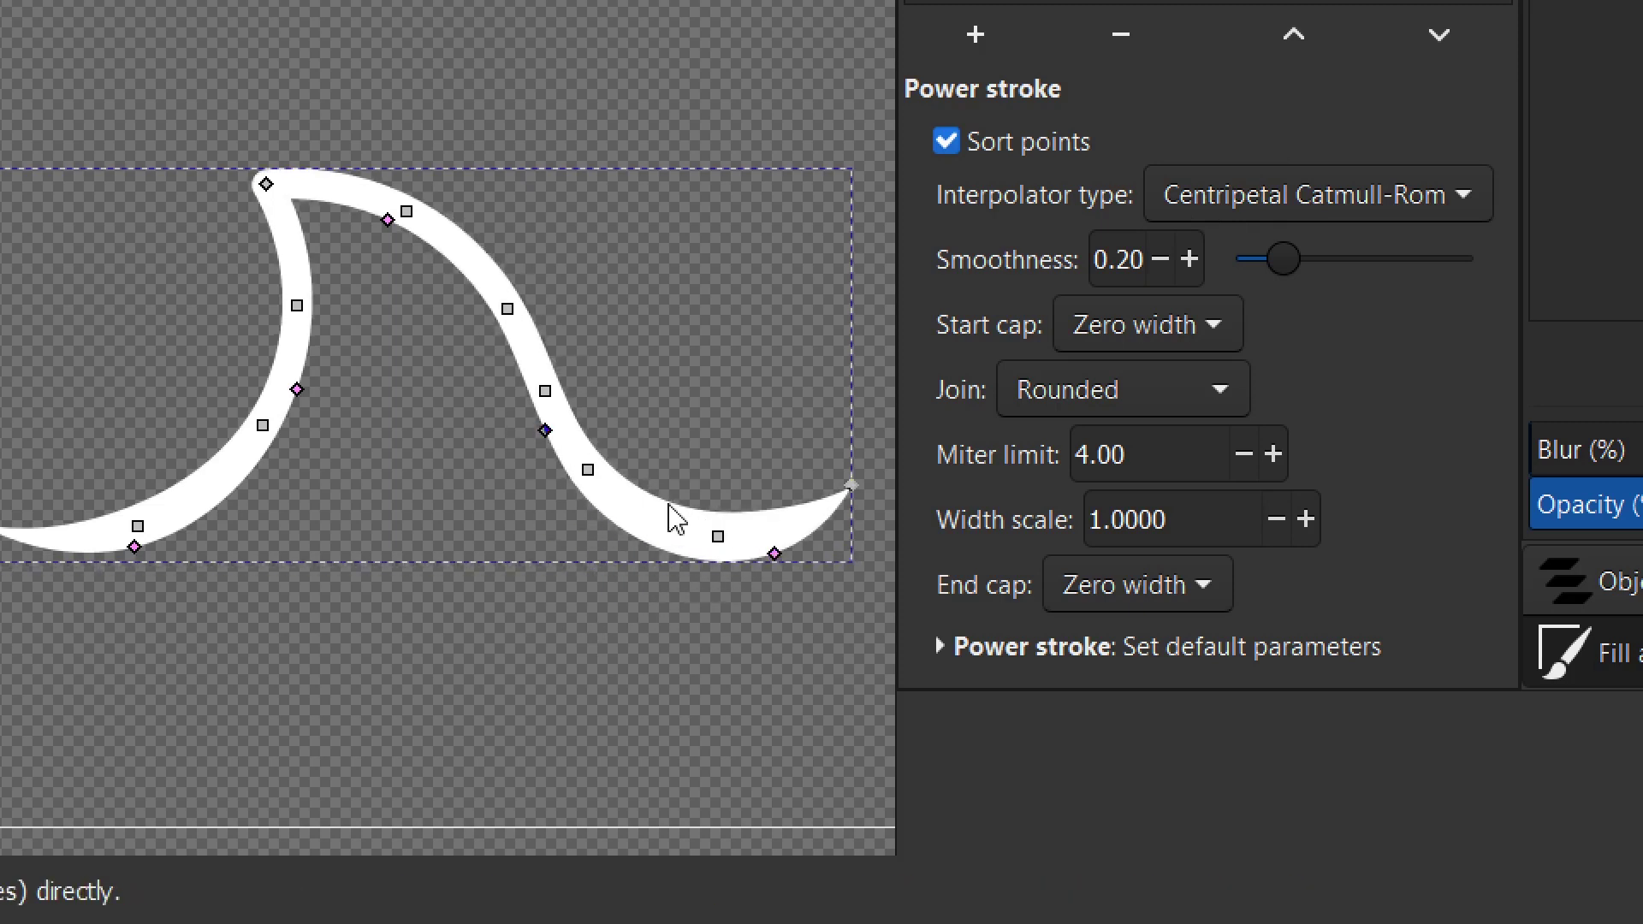
{"action": "left_click_drag", "start_coordinate": [776, 557], "coordinate": [753, 576]}
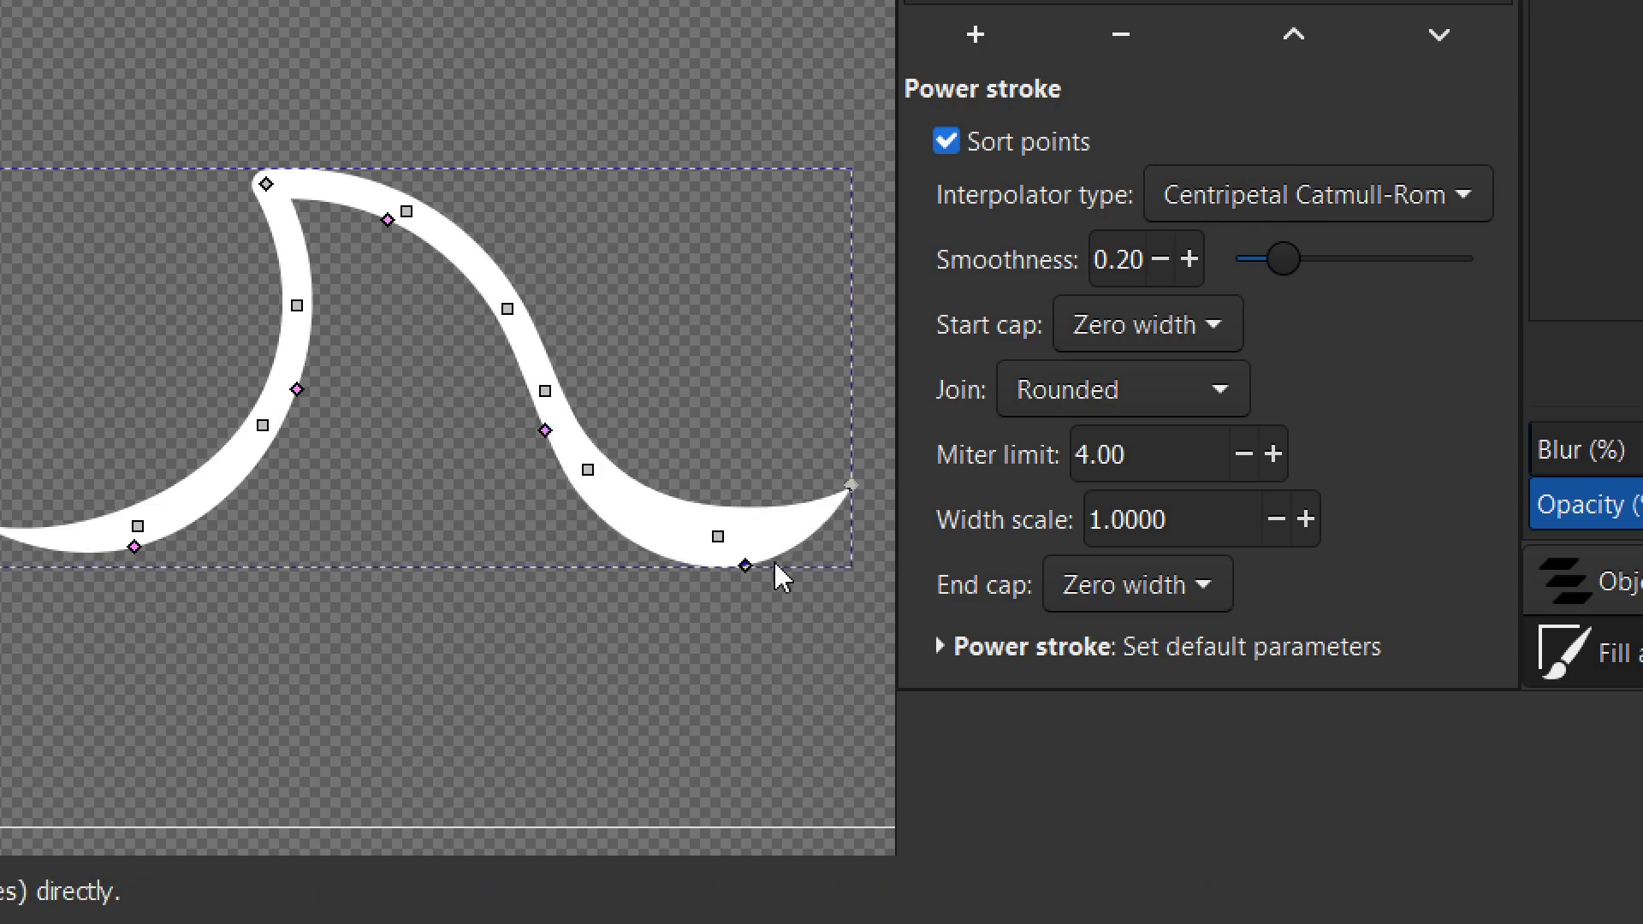
Step: Set the Power stroke interpolator type to CubicBezierFit
{"action": "left_click", "coordinate": [1288, 194]}
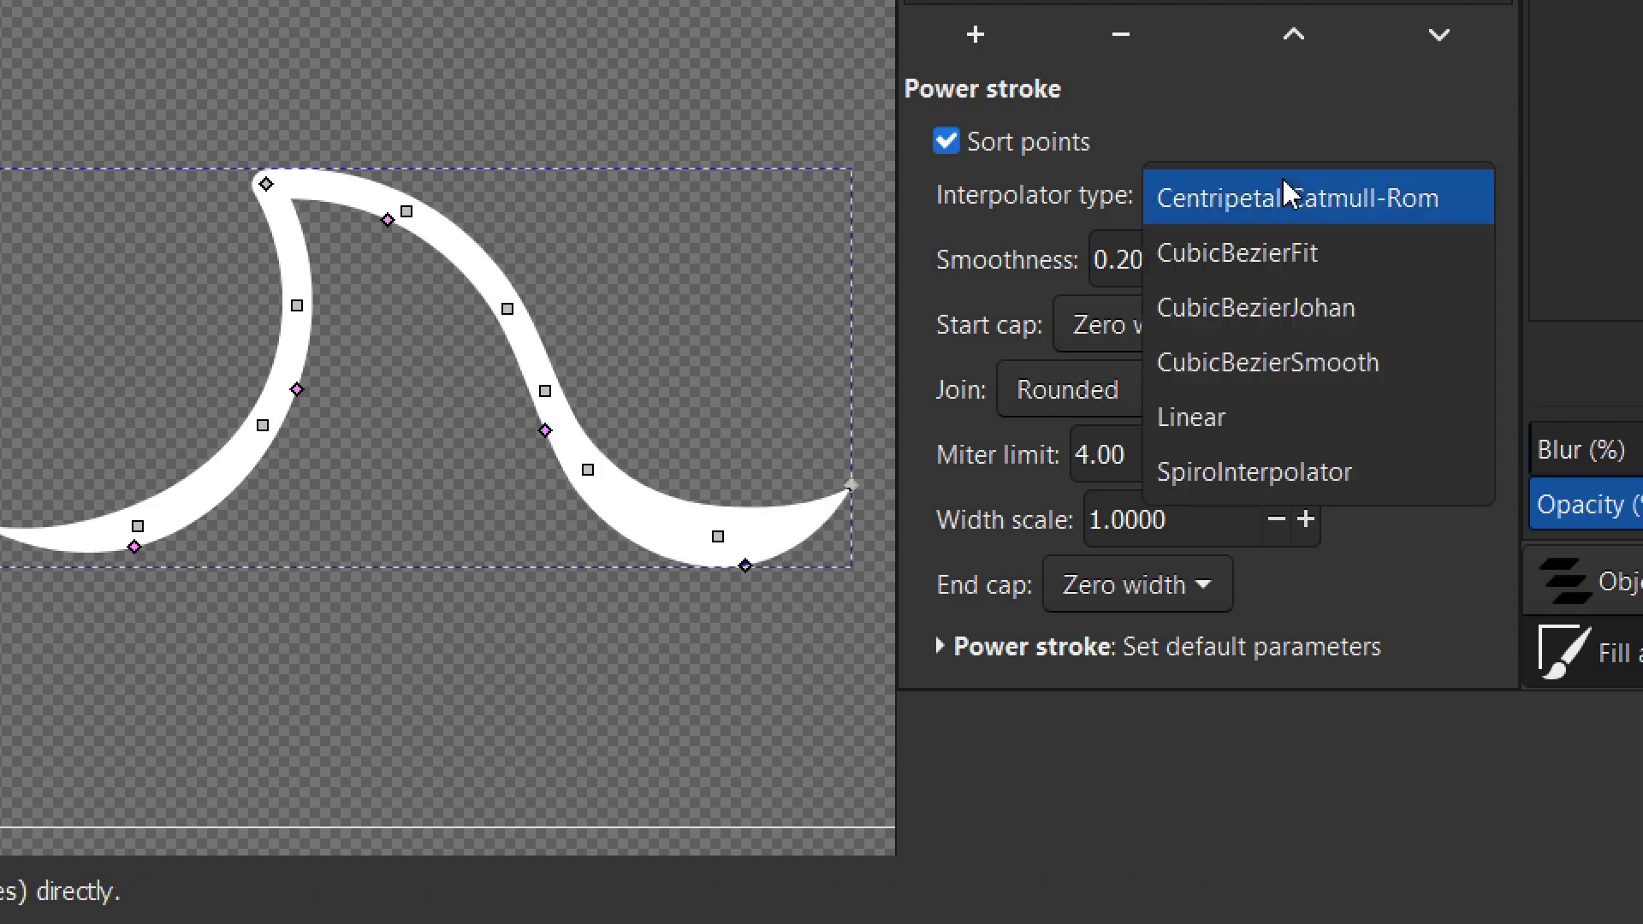
{"action": "left_click", "coordinate": [1284, 266]}
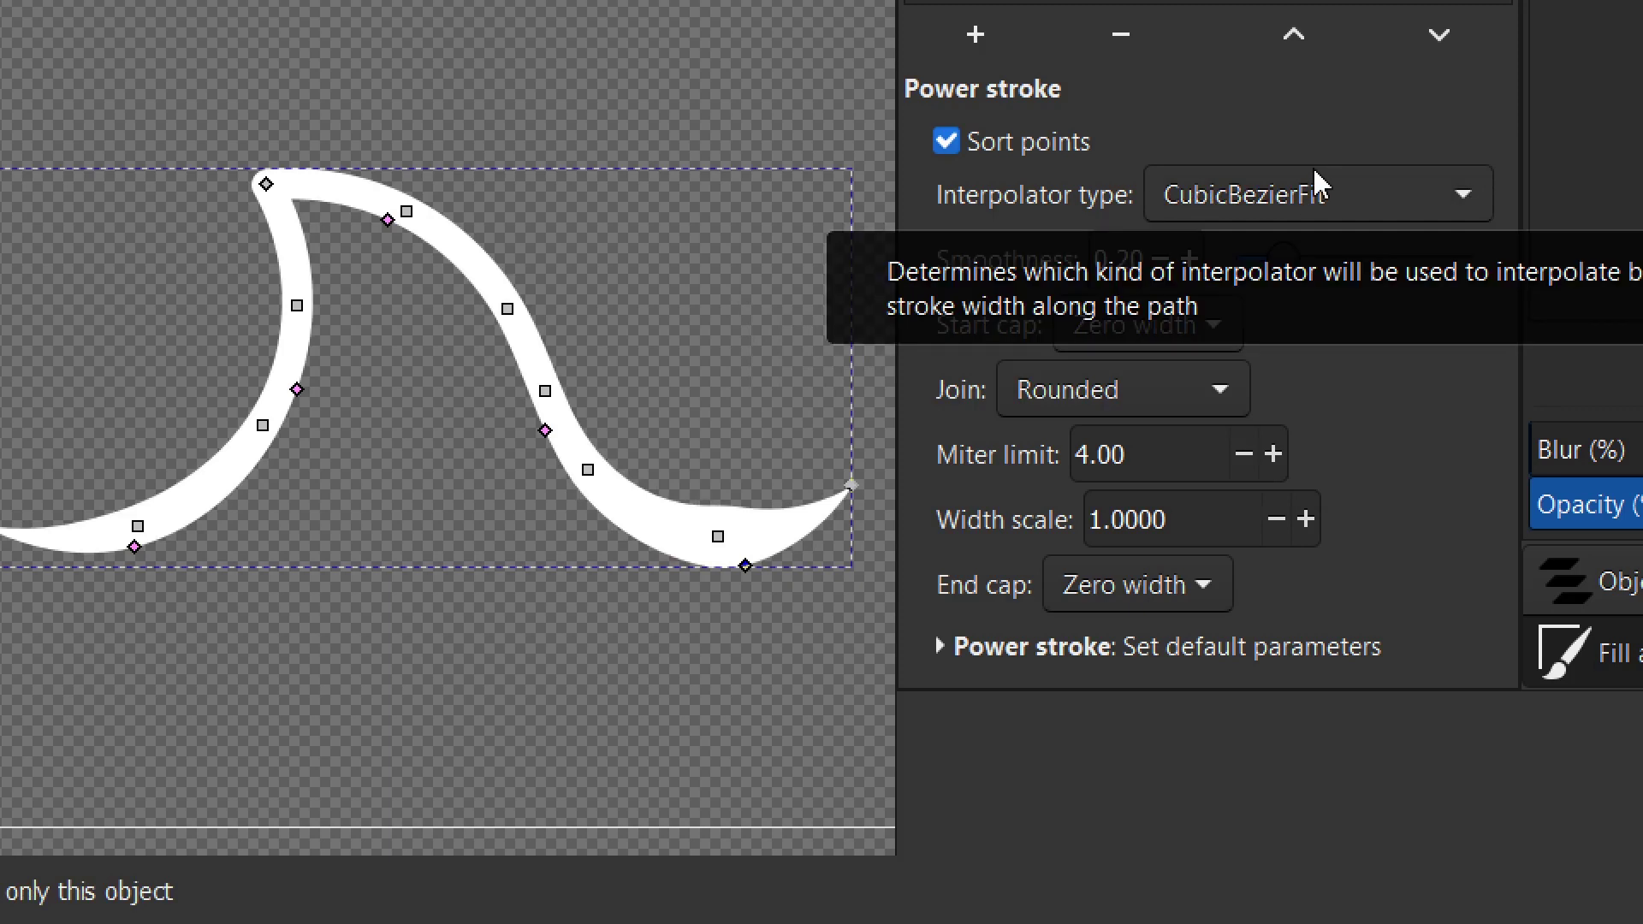
Step: Try the CubicBezierJohan, CubicBezierSmooth, Linear and SpiroInterpolator interpolator types on the stroke in turn
{"action": "left_click", "coordinate": [1320, 199]}
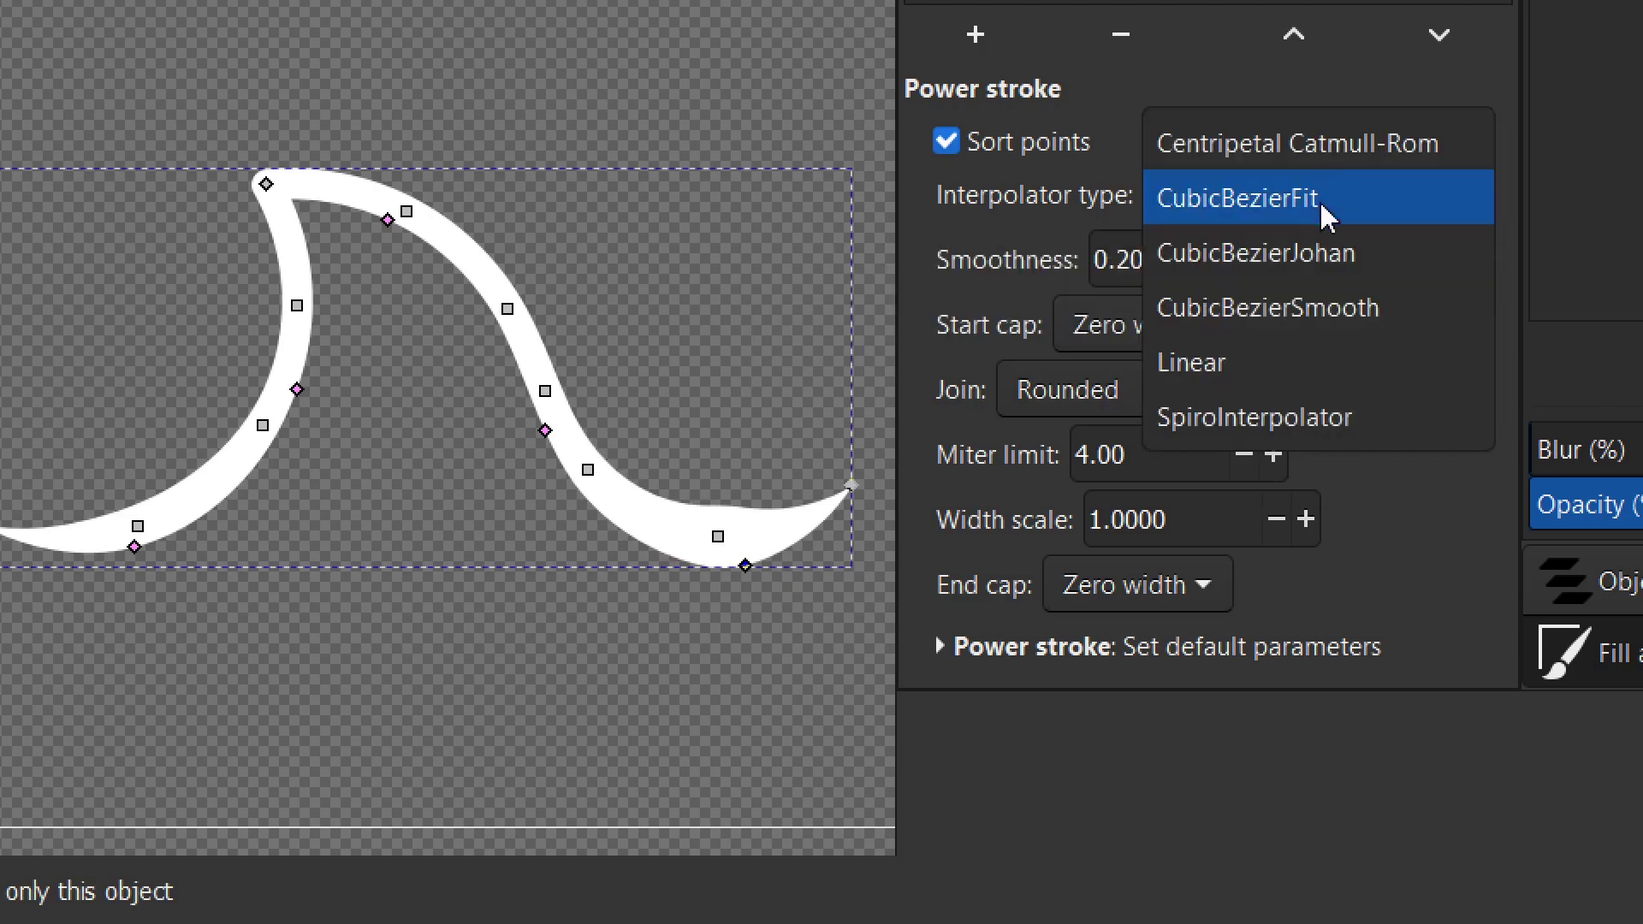
{"action": "left_click", "coordinate": [1322, 272]}
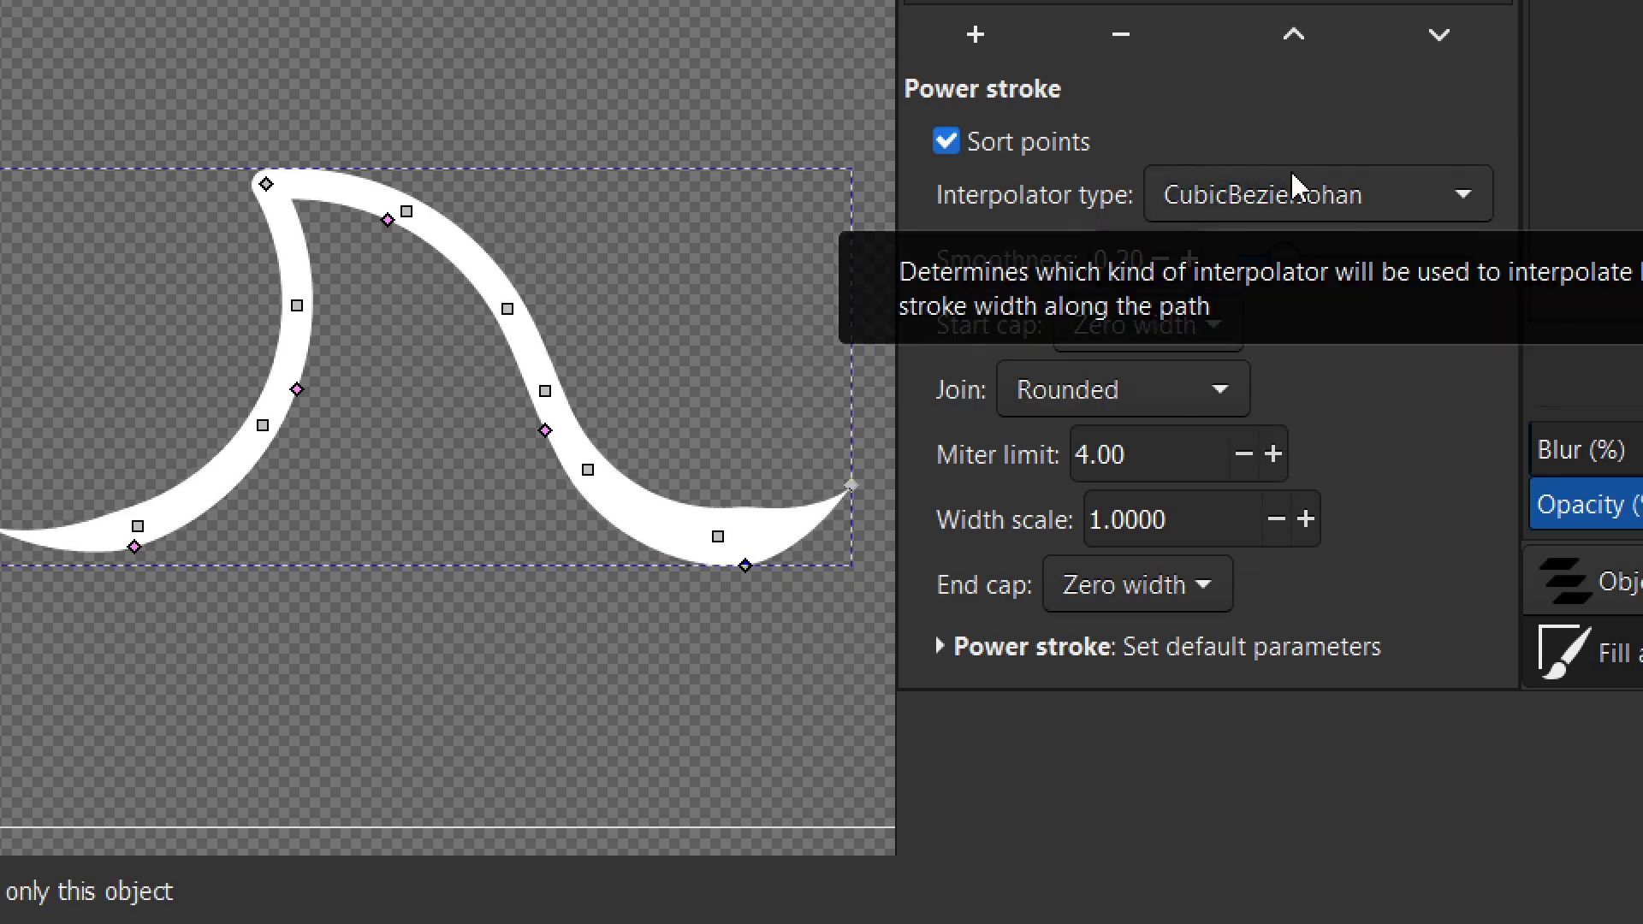
{"action": "left_click", "coordinate": [1292, 178]}
{"action": "left_click", "coordinate": [1294, 255]}
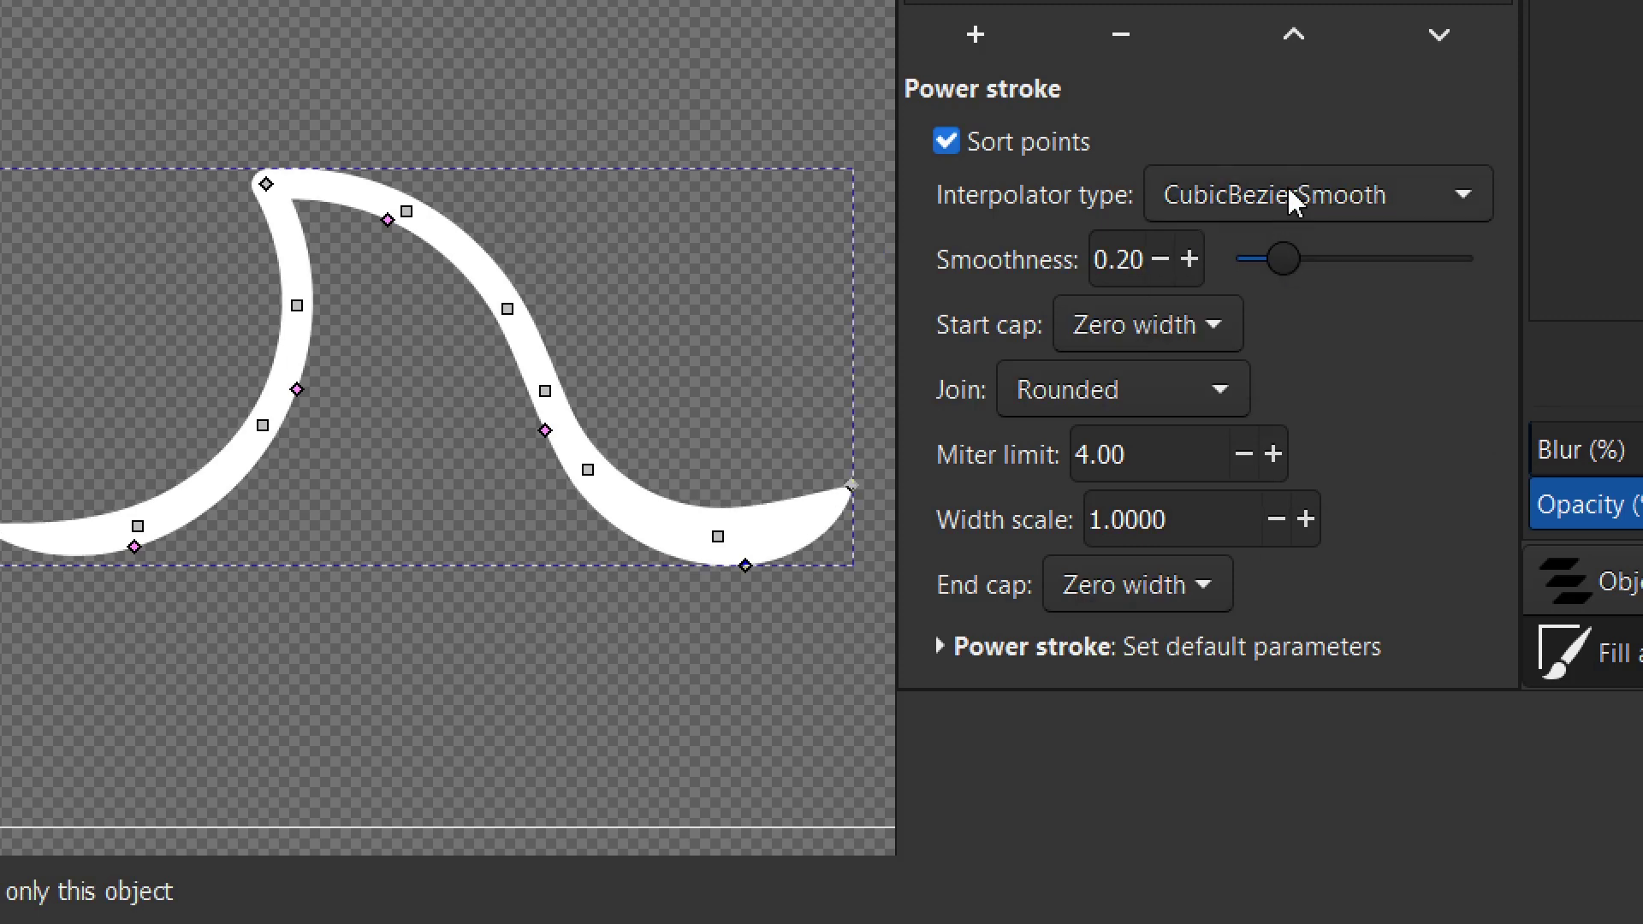
{"action": "left_click", "coordinate": [1292, 201]}
{"action": "left_click", "coordinate": [1283, 271]}
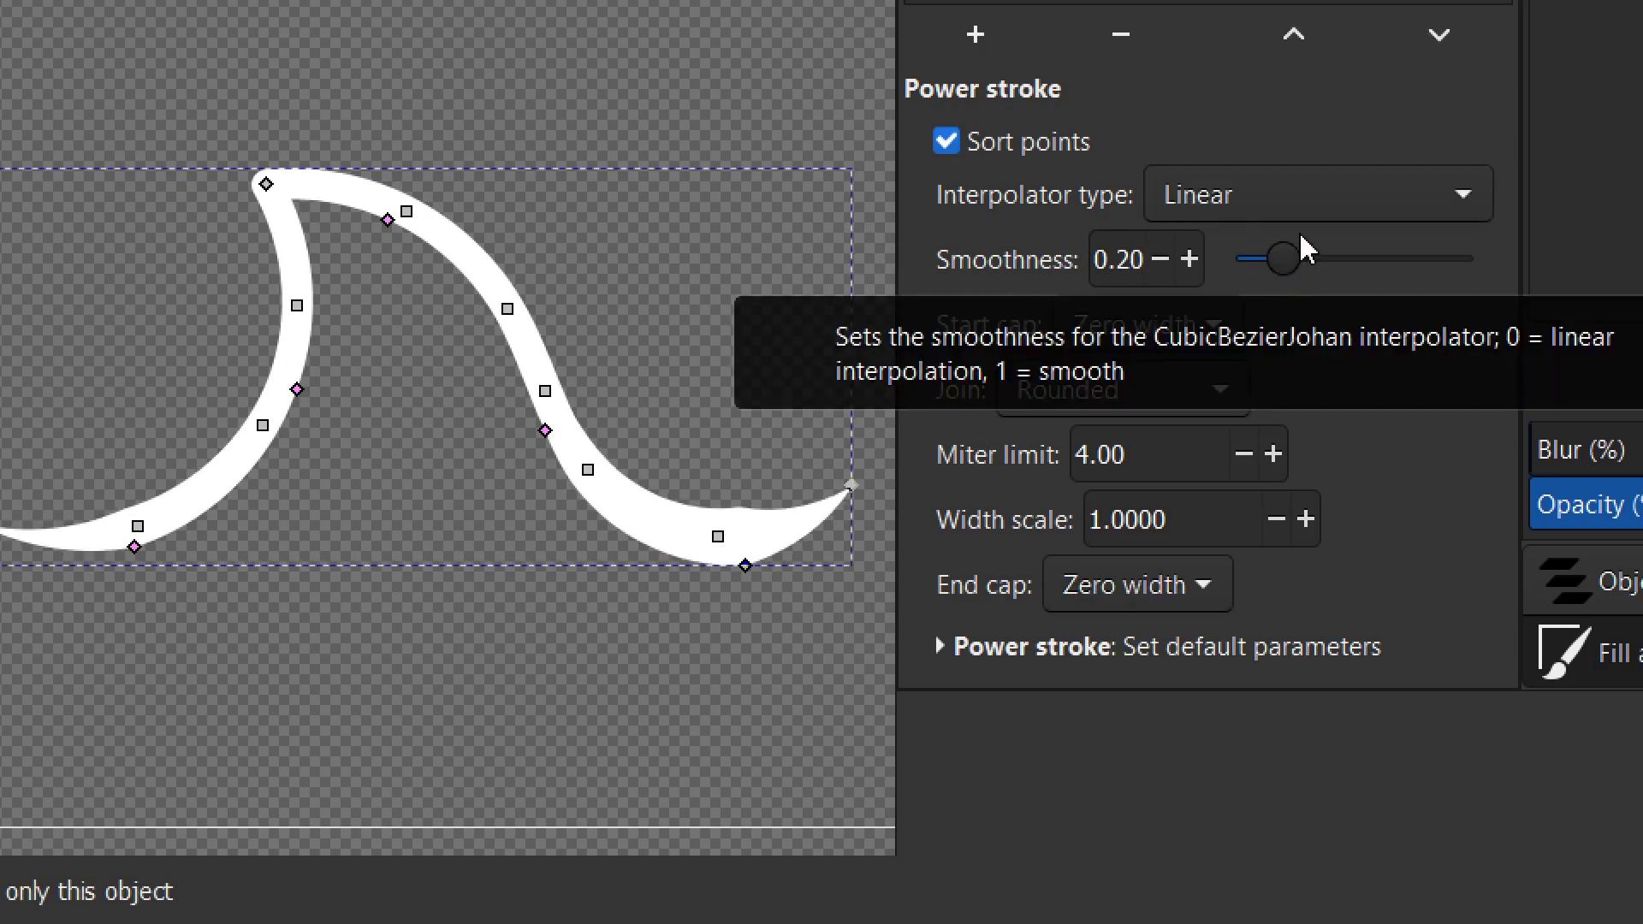
{"action": "left_click", "coordinate": [1312, 204]}
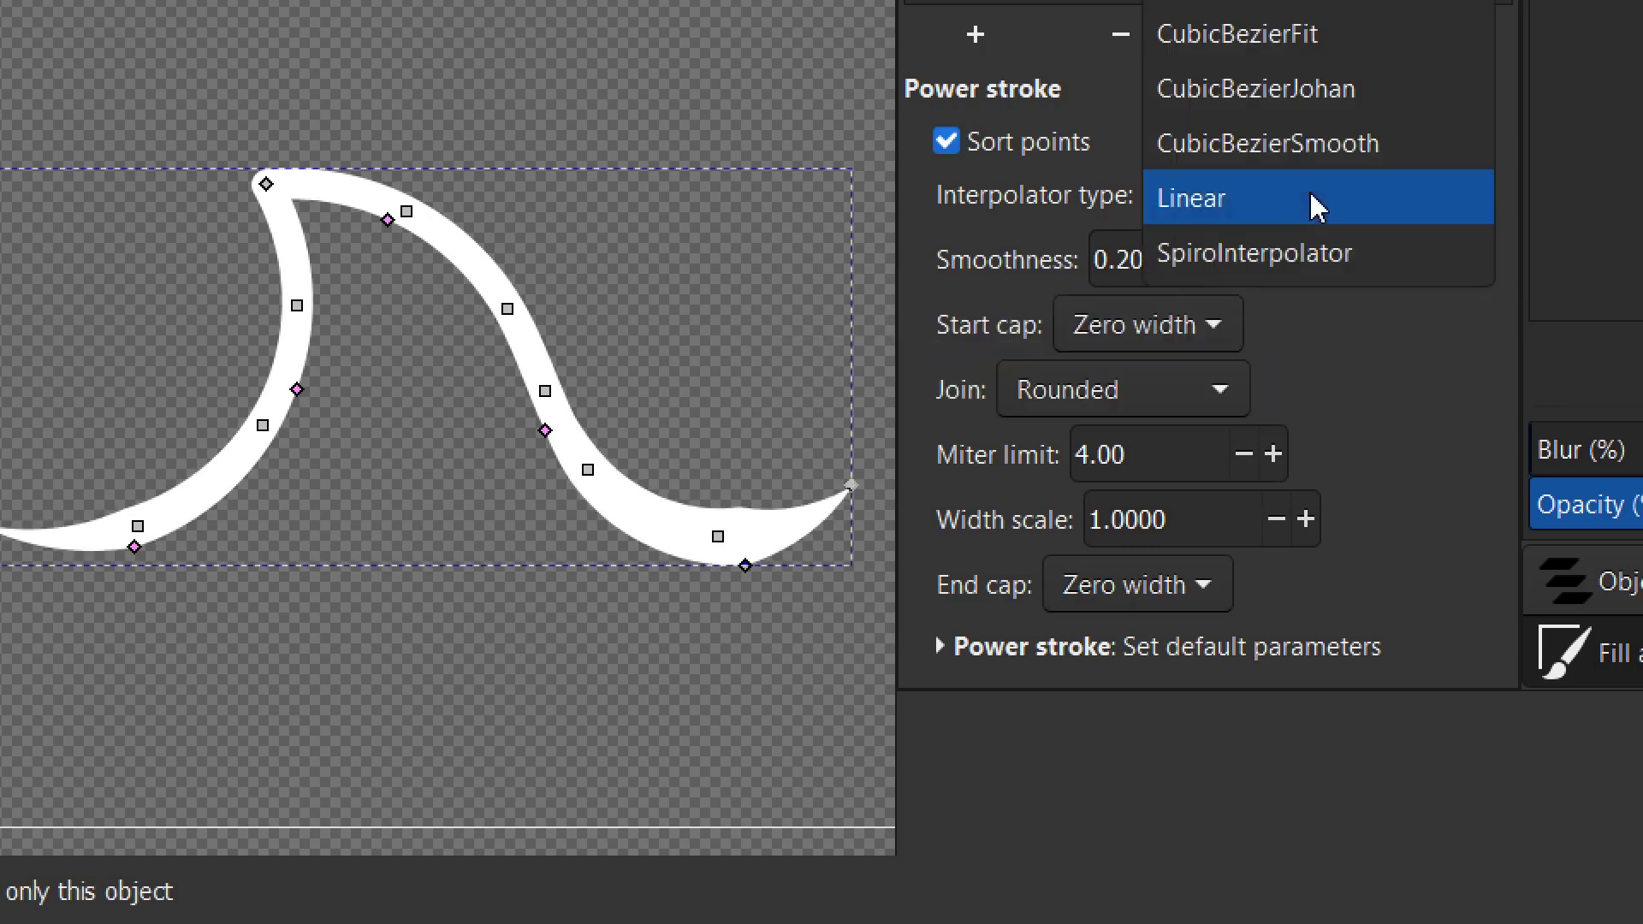
{"action": "left_click", "coordinate": [1341, 271]}
Step: Set the interpolator type to CubicBezierJohan, try a smoothness of 0.04, and raise it to 0.58
{"action": "left_click", "coordinate": [1256, 203]}
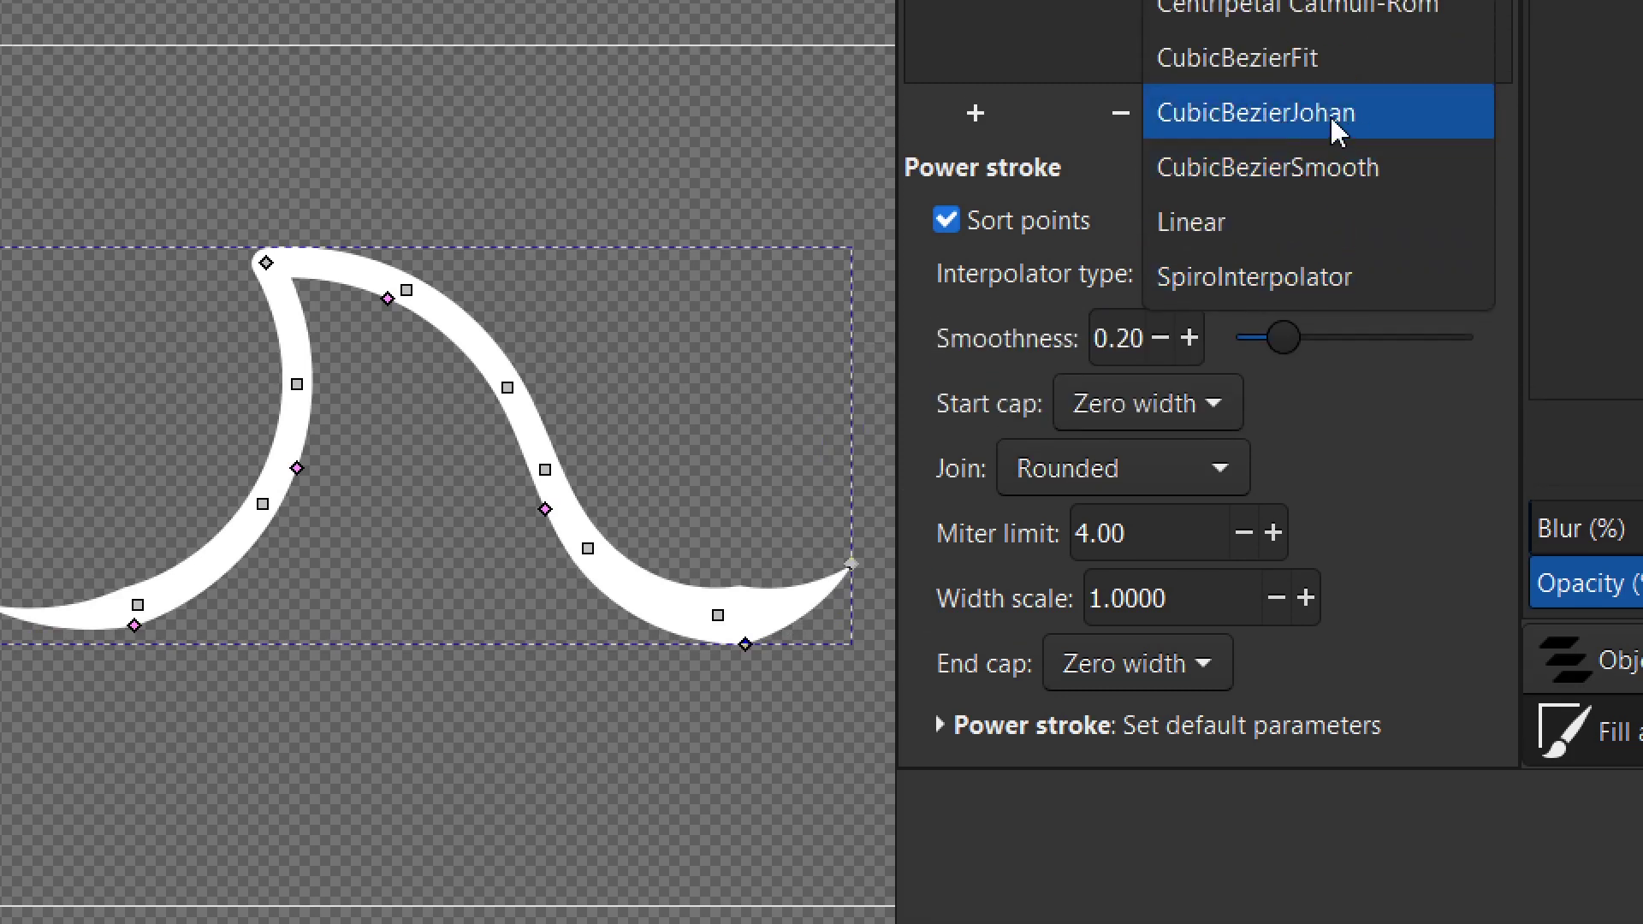
{"action": "left_click", "coordinate": [1321, 135]}
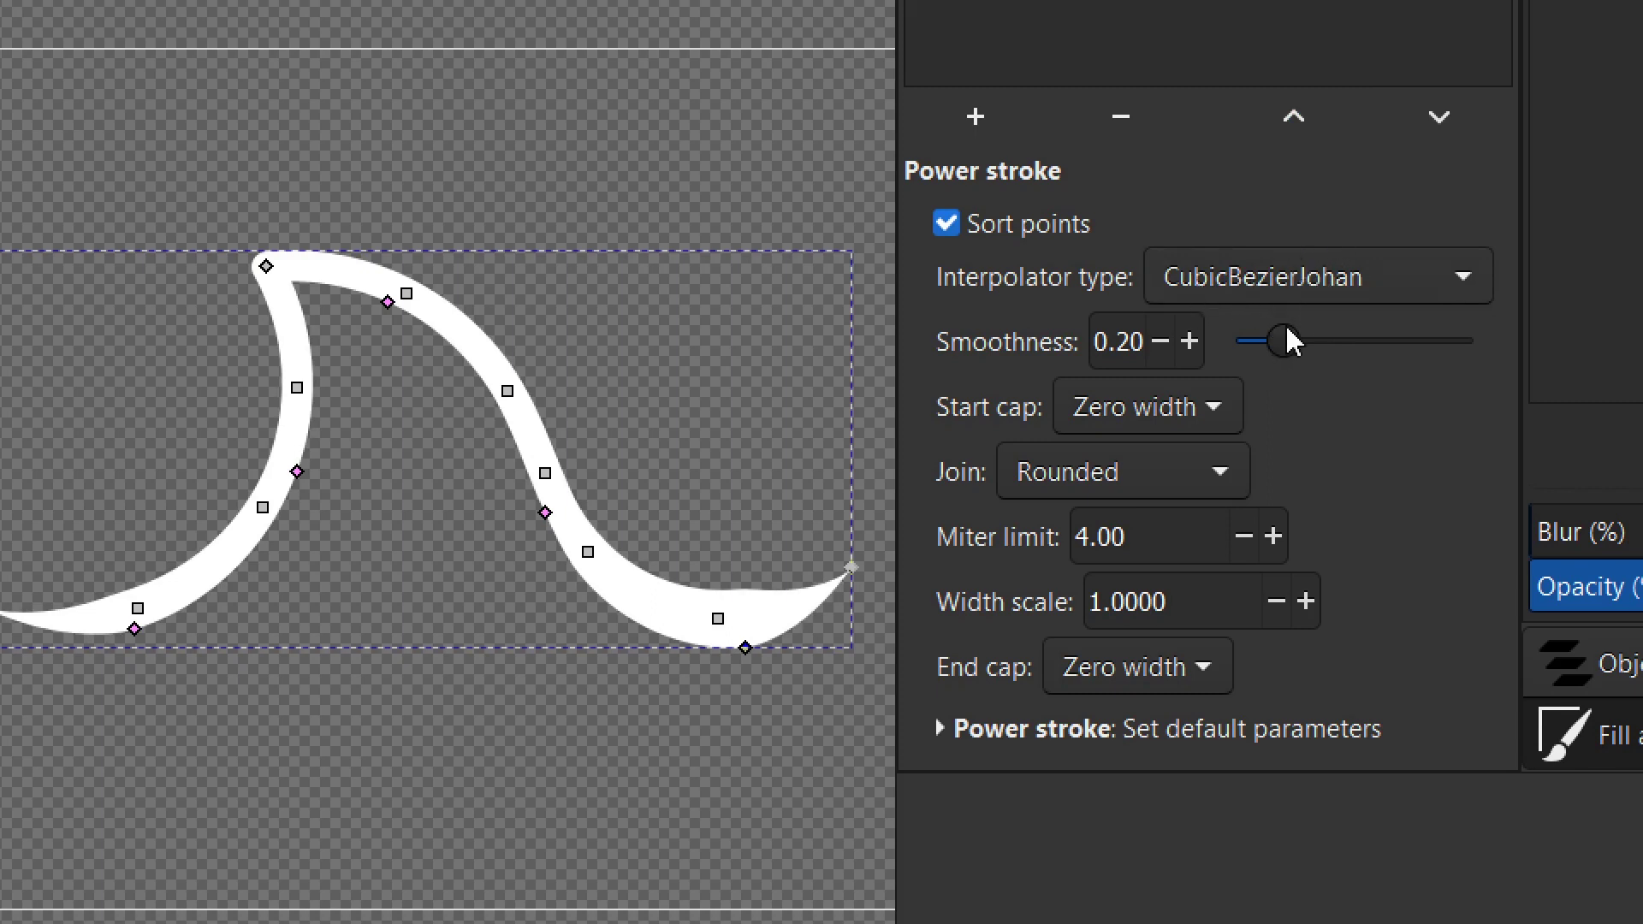
{"action": "left_click_drag", "start_coordinate": [1293, 343], "coordinate": [1195, 359]}
{"action": "left_click", "coordinate": [1190, 343]}
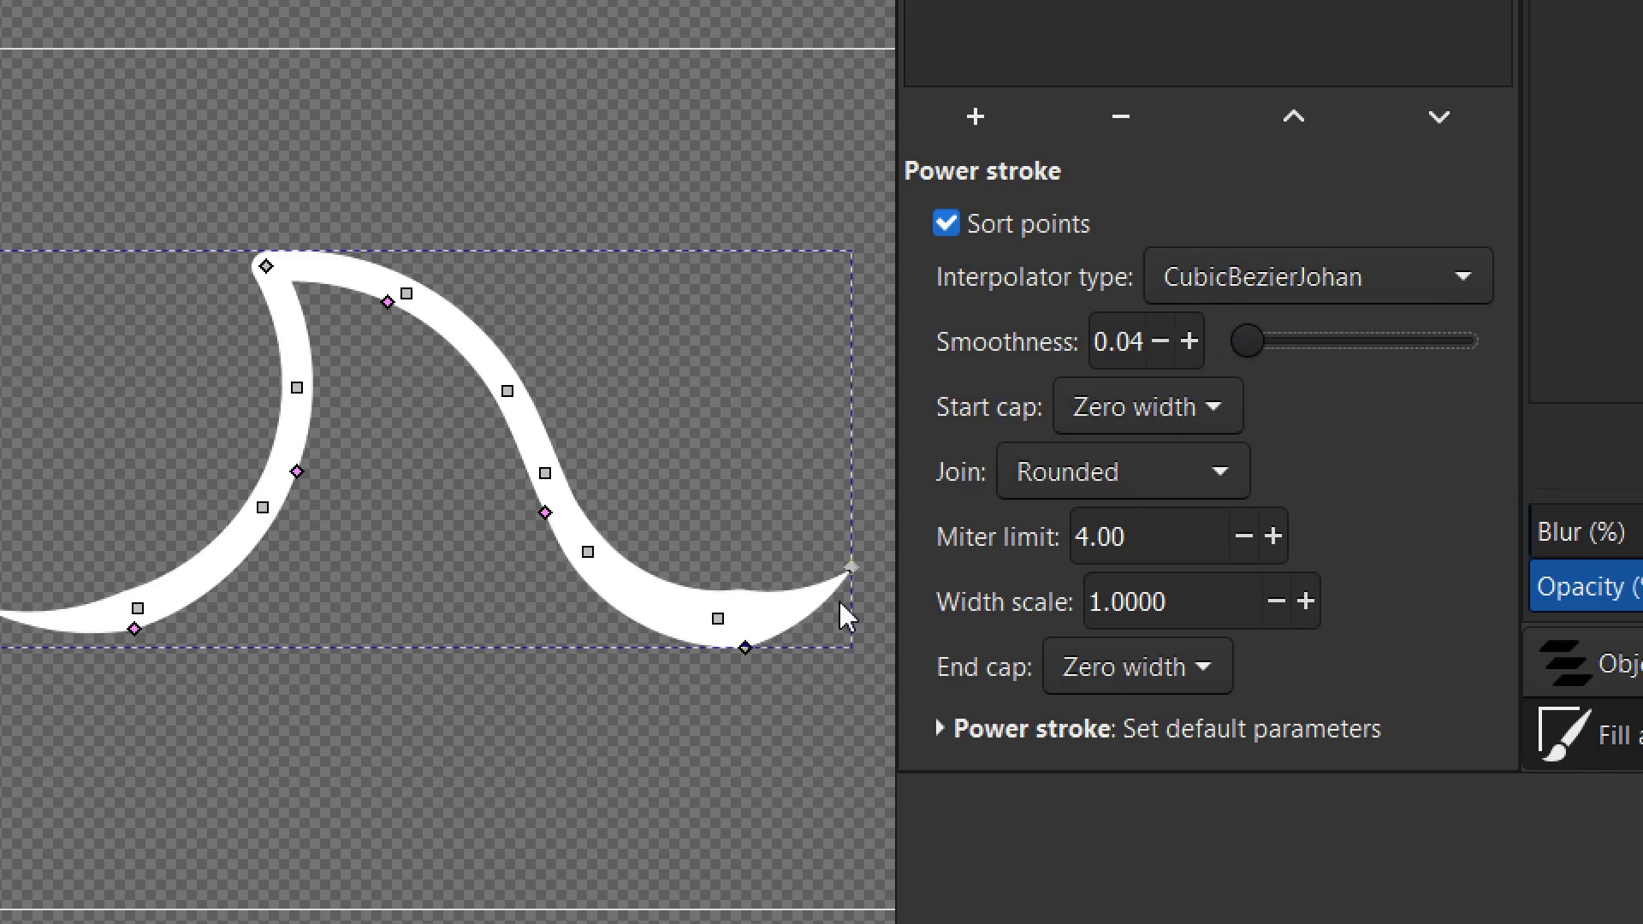
{"action": "mouse_move", "coordinate": [1266, 341]}
{"action": "left_mouse_down"}
{"action": "mouse_move", "coordinate": [1469, 341]}
{"action": "mouse_move", "coordinate": [1278, 364]}
{"action": "mouse_move", "coordinate": [1390, 367]}
{"action": "mouse_move", "coordinate": [1348, 364]}
{"action": "left_mouse_up"}
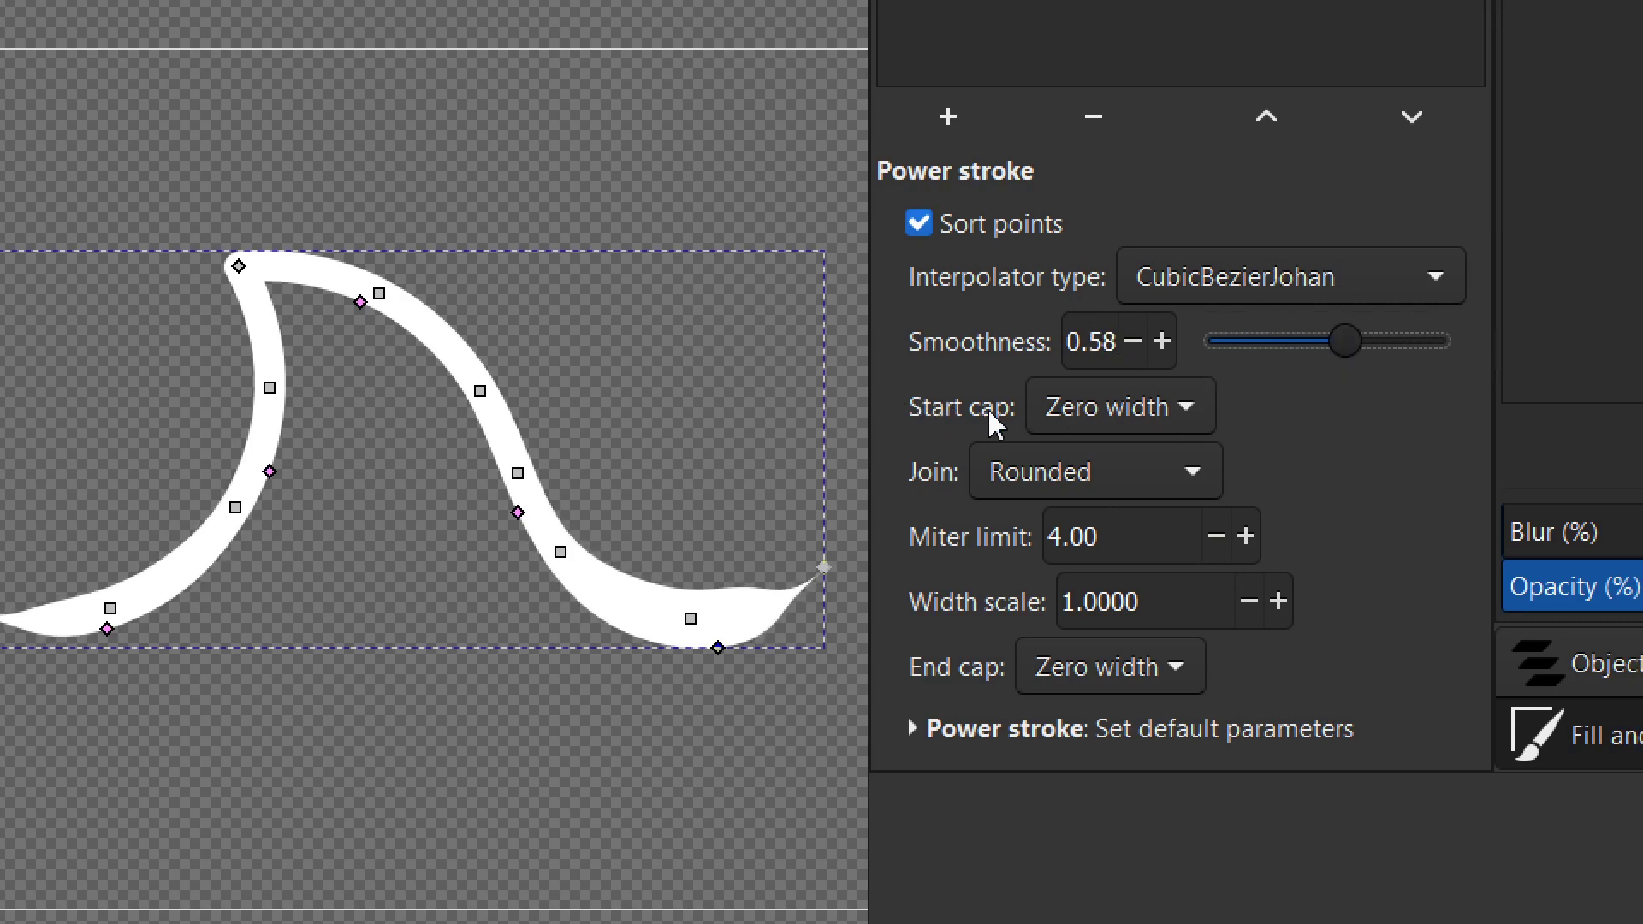
{"action": "left_click_drag", "start_coordinate": [264, 653], "coordinate": [385, 666]}
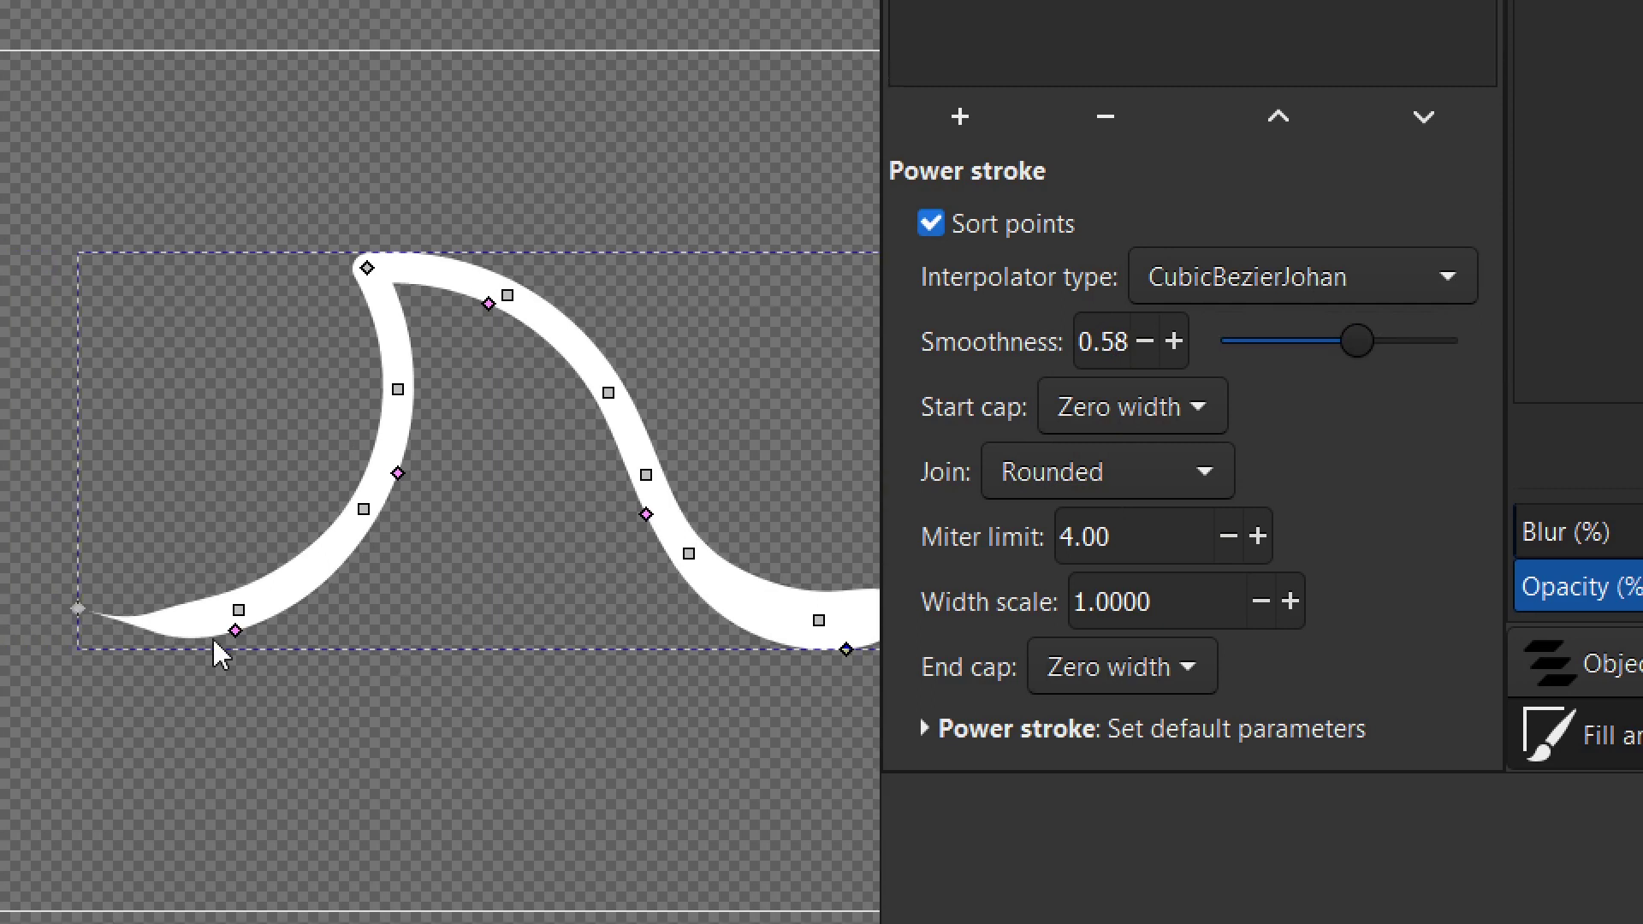
{"action": "left_click_drag", "start_coordinate": [602, 668], "coordinate": [408, 660]}
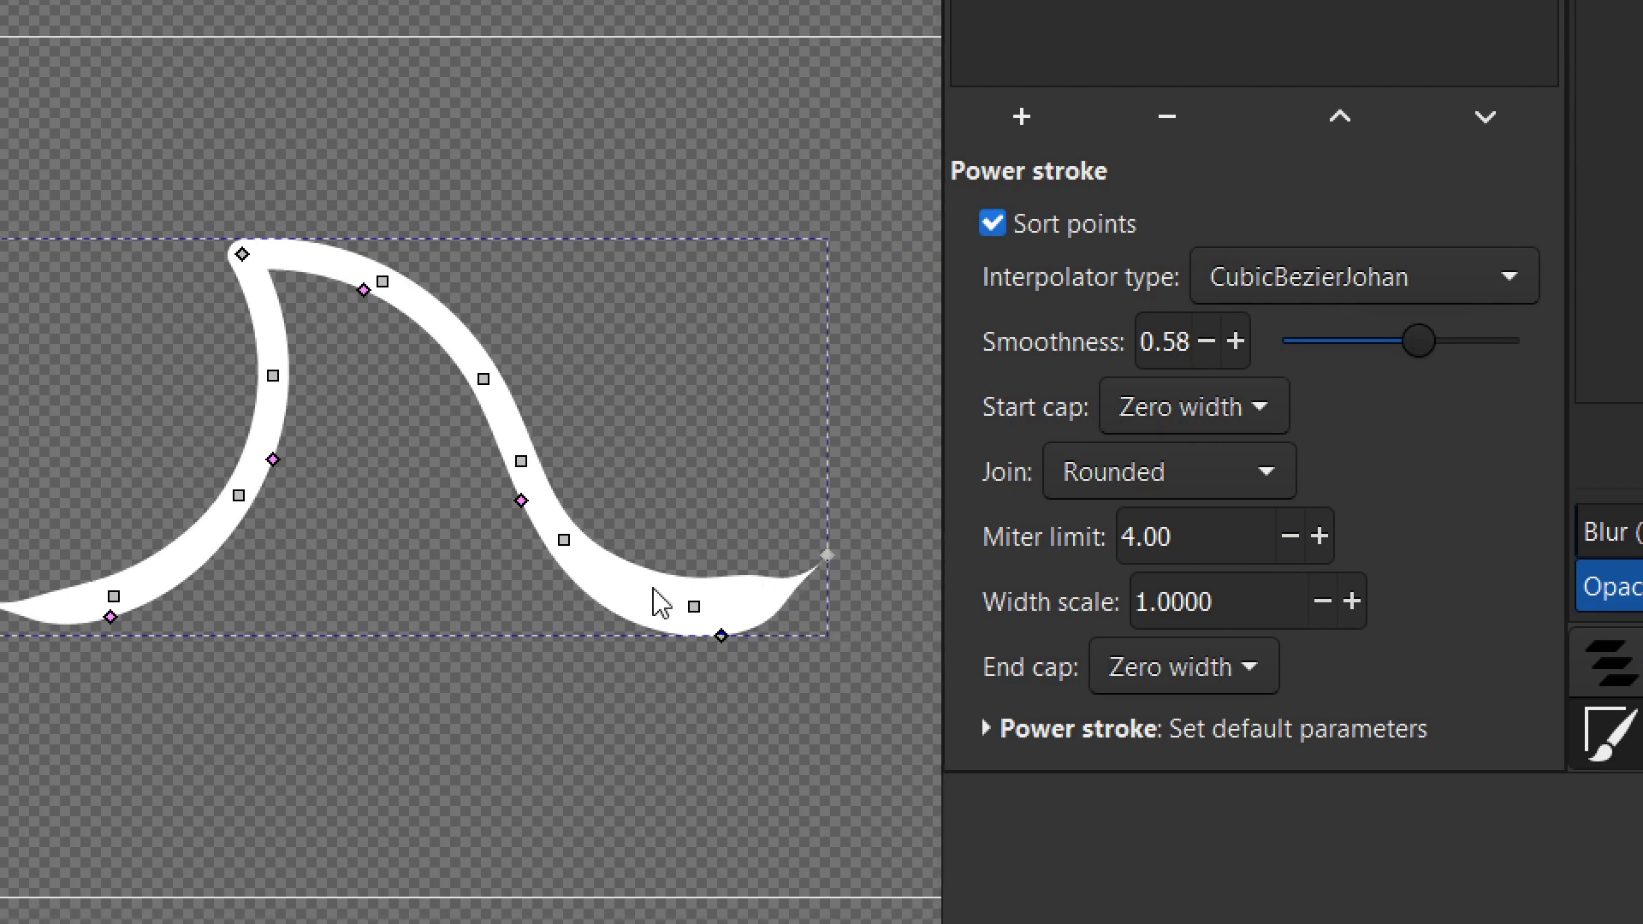
{"action": "scroll", "coordinate": [676, 595], "scroll_direction": "left", "scroll_amount": 2}
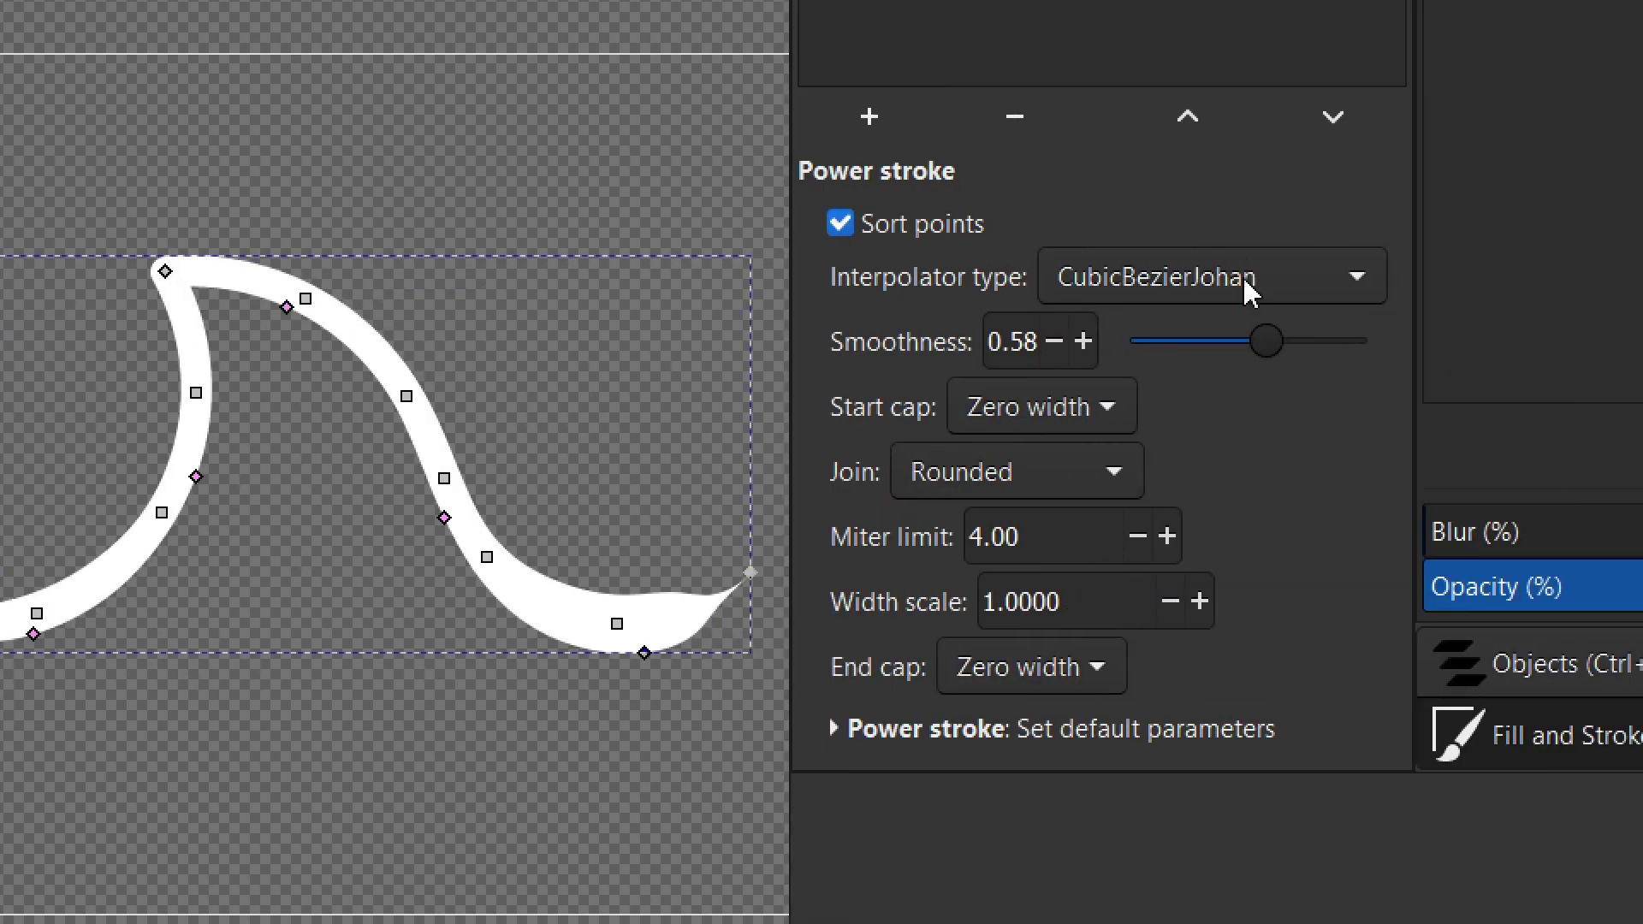
Step: Set the interpolator type to Centripetal Catmull-Rom and the start cap to Round
{"action": "left_click", "coordinate": [1246, 272]}
{"action": "left_click", "coordinate": [1228, 188]}
{"action": "left_click_drag", "start_coordinate": [272, 753], "coordinate": [470, 708]}
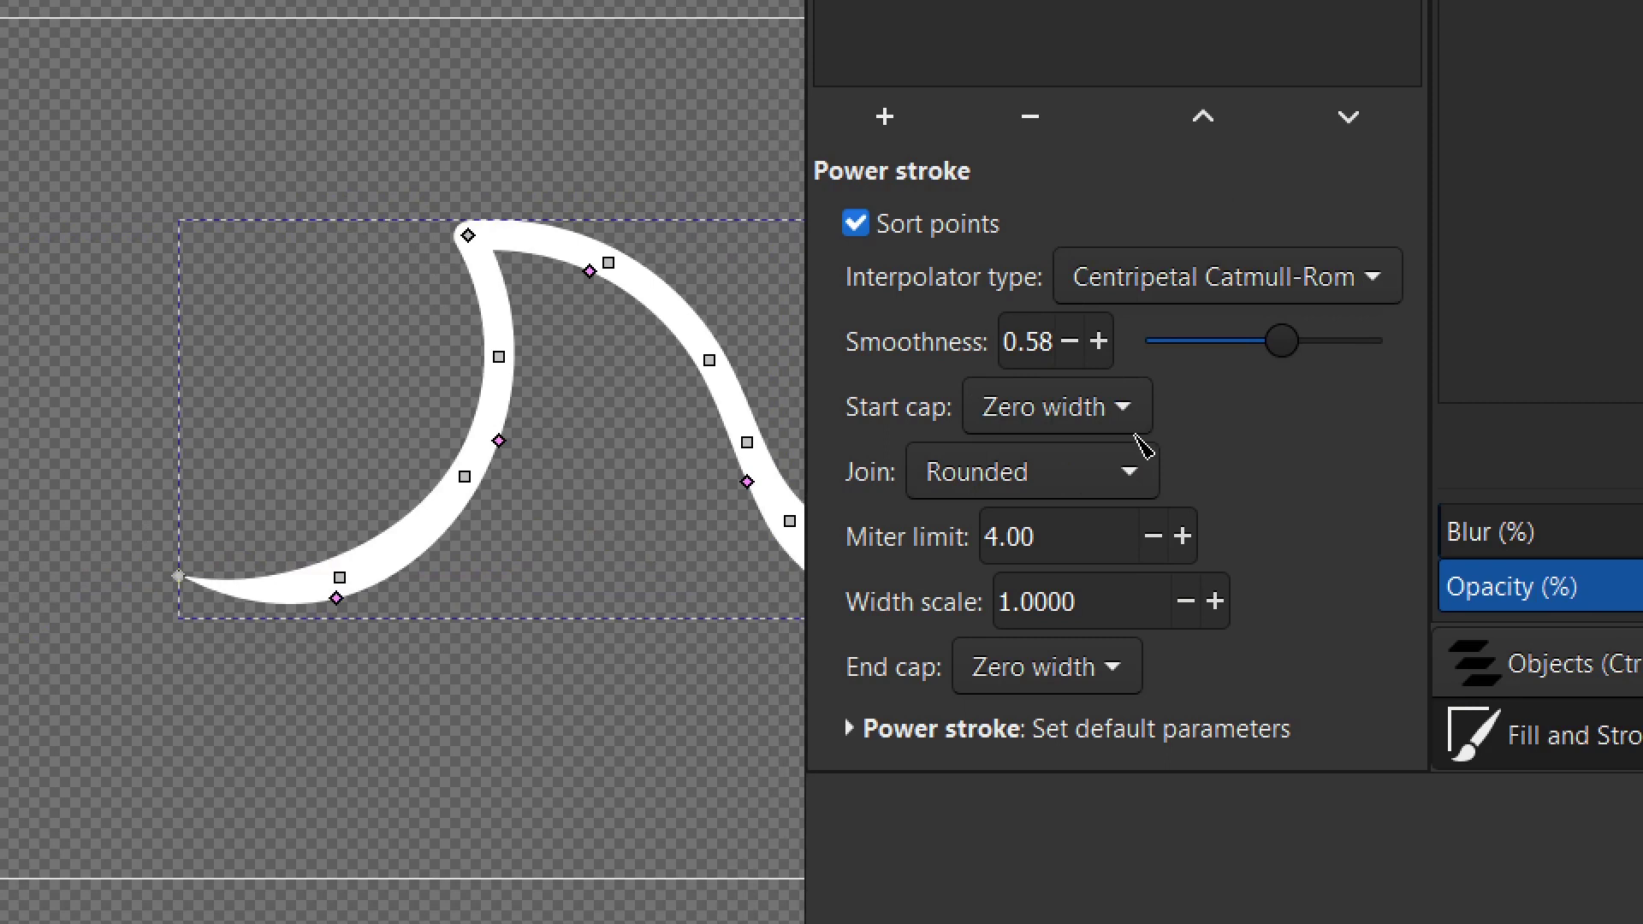
{"action": "left_click", "coordinate": [1107, 422]}
{"action": "left_click", "coordinate": [1024, 307]}
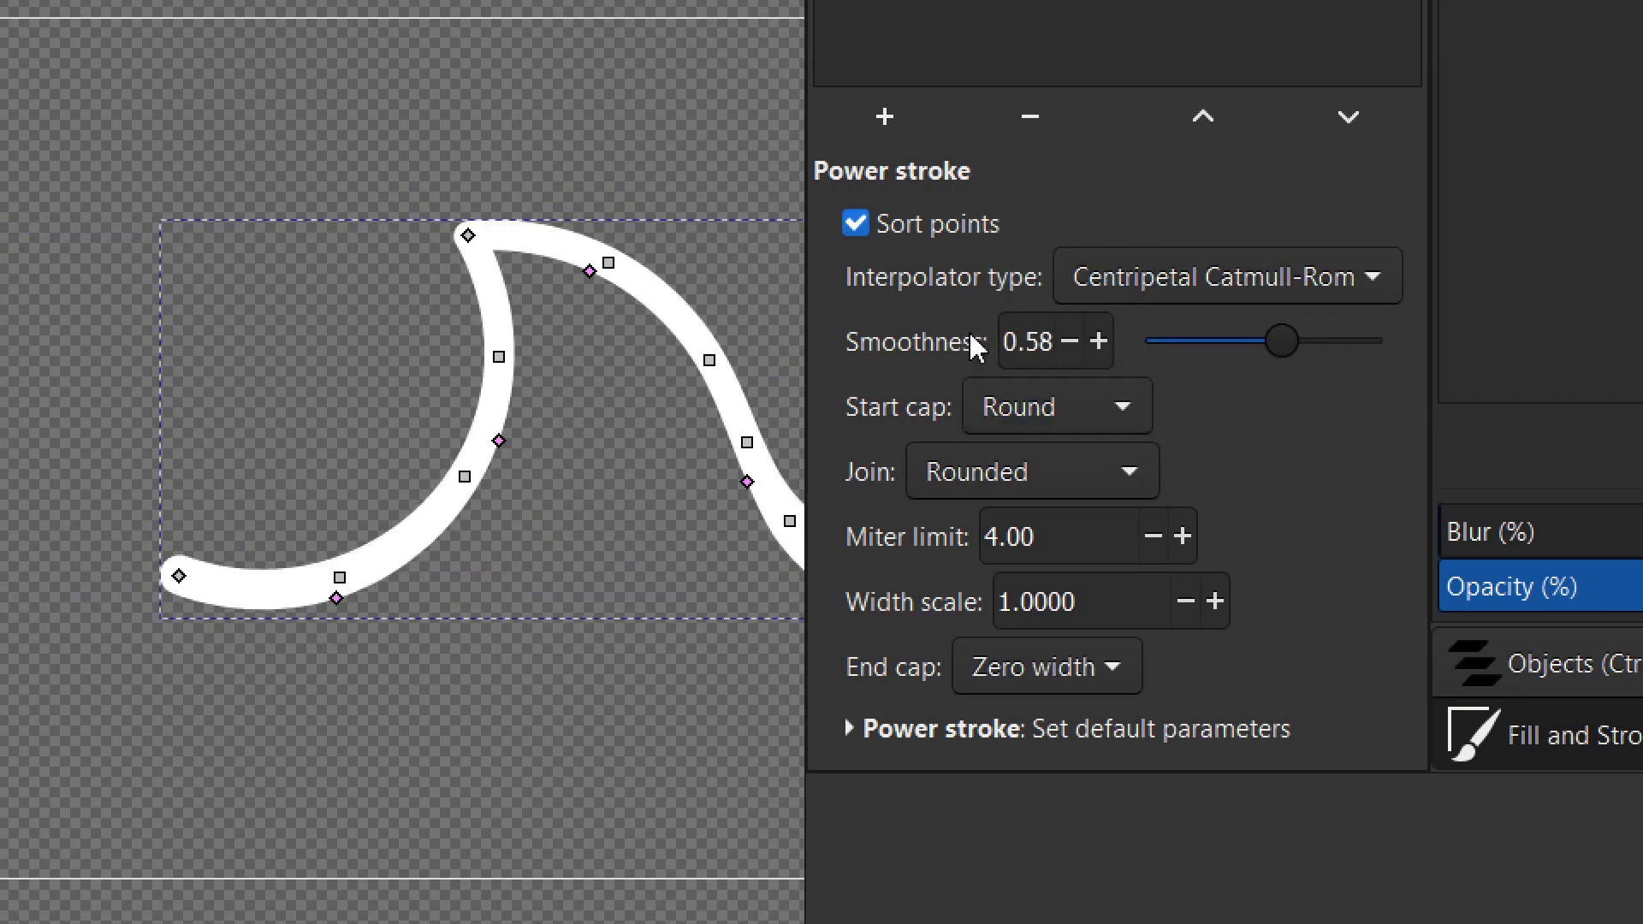
Step: Try the Square and Peak end caps on the stroke's right end and return the end cap to Zero width
{"action": "scroll", "coordinate": [371, 592], "scroll_direction": "right", "scroll_amount": 10}
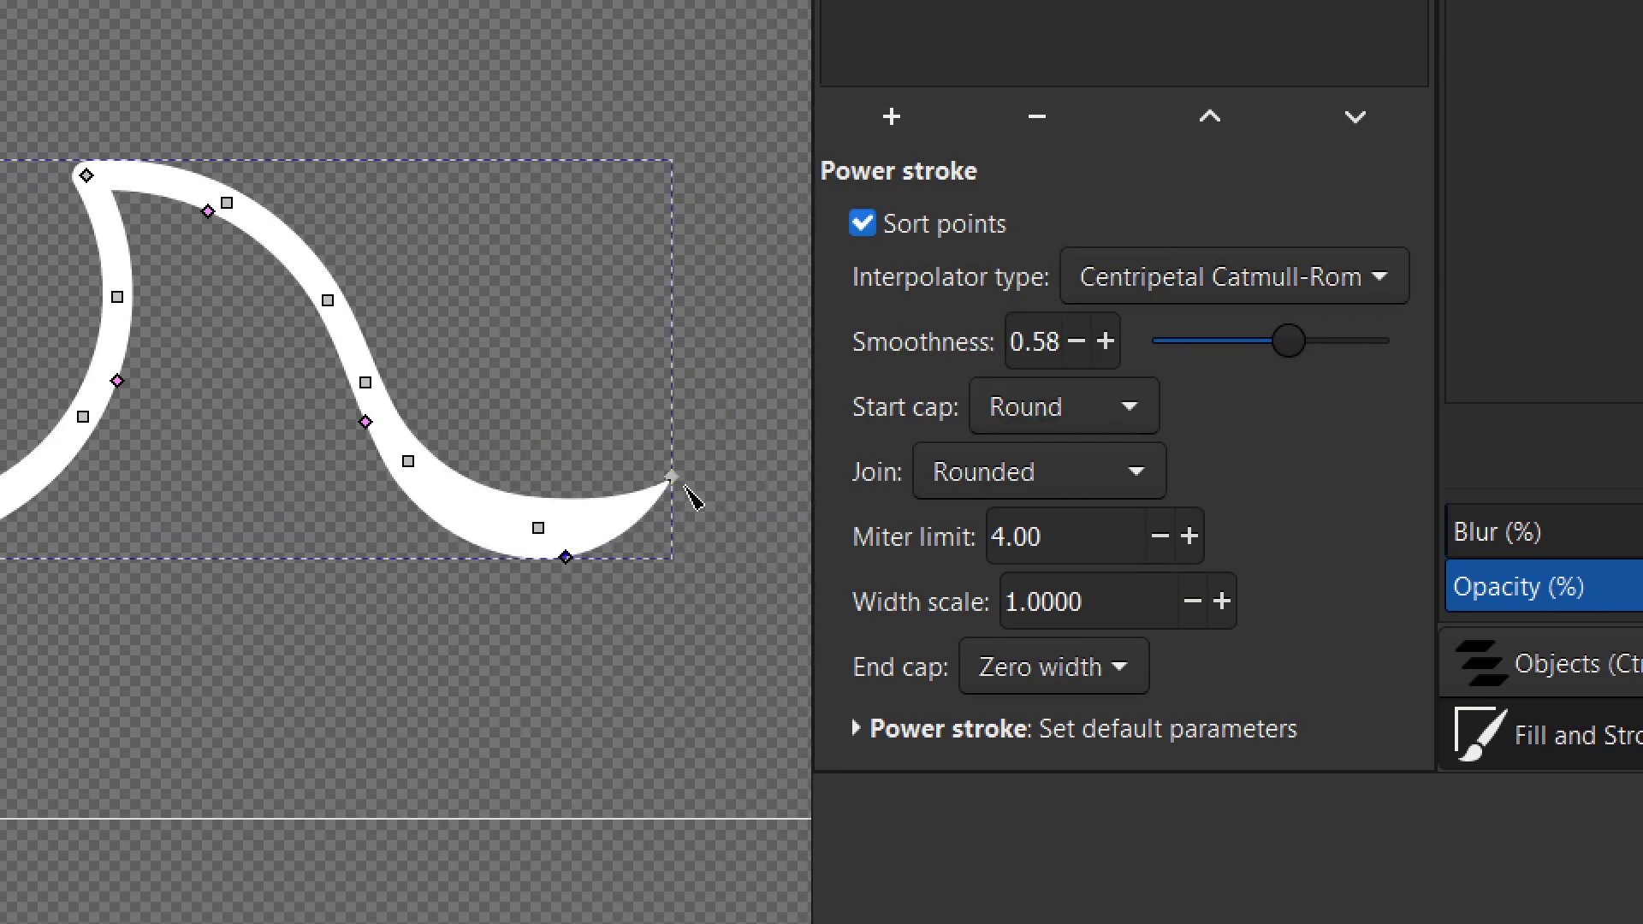
{"action": "left_click", "coordinate": [672, 477]}
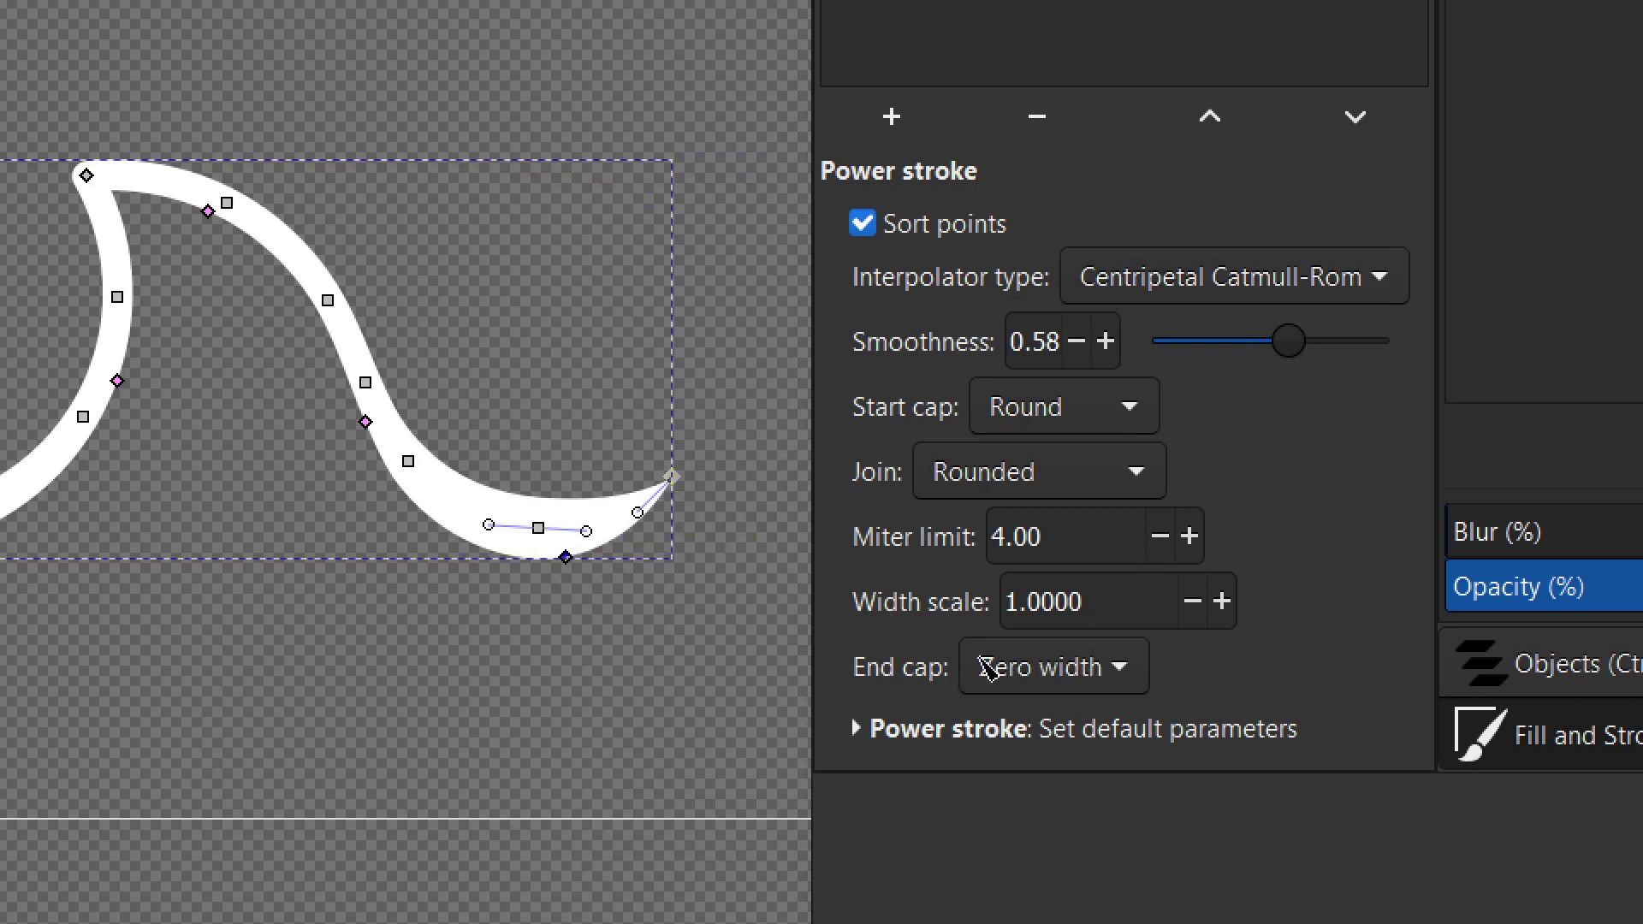
{"action": "scroll", "coordinate": [434, 601], "scroll_direction": "left", "scroll_amount": 2}
{"action": "scroll", "coordinate": [587, 614], "scroll_direction": "right", "scroll_amount": 5}
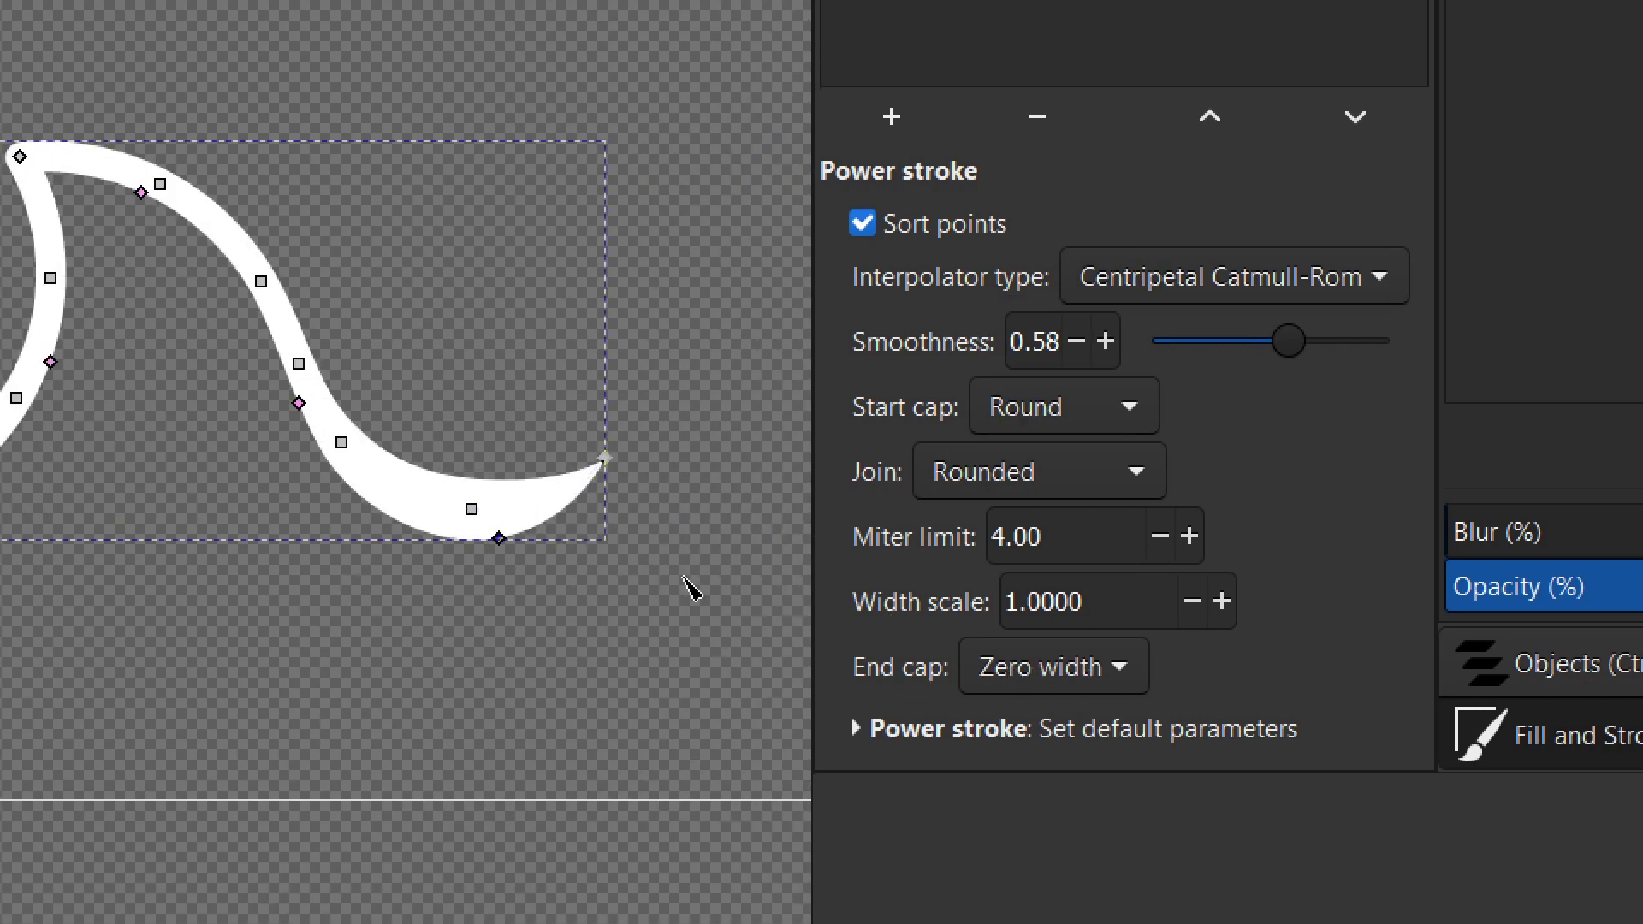
{"action": "left_click", "coordinate": [1095, 692]}
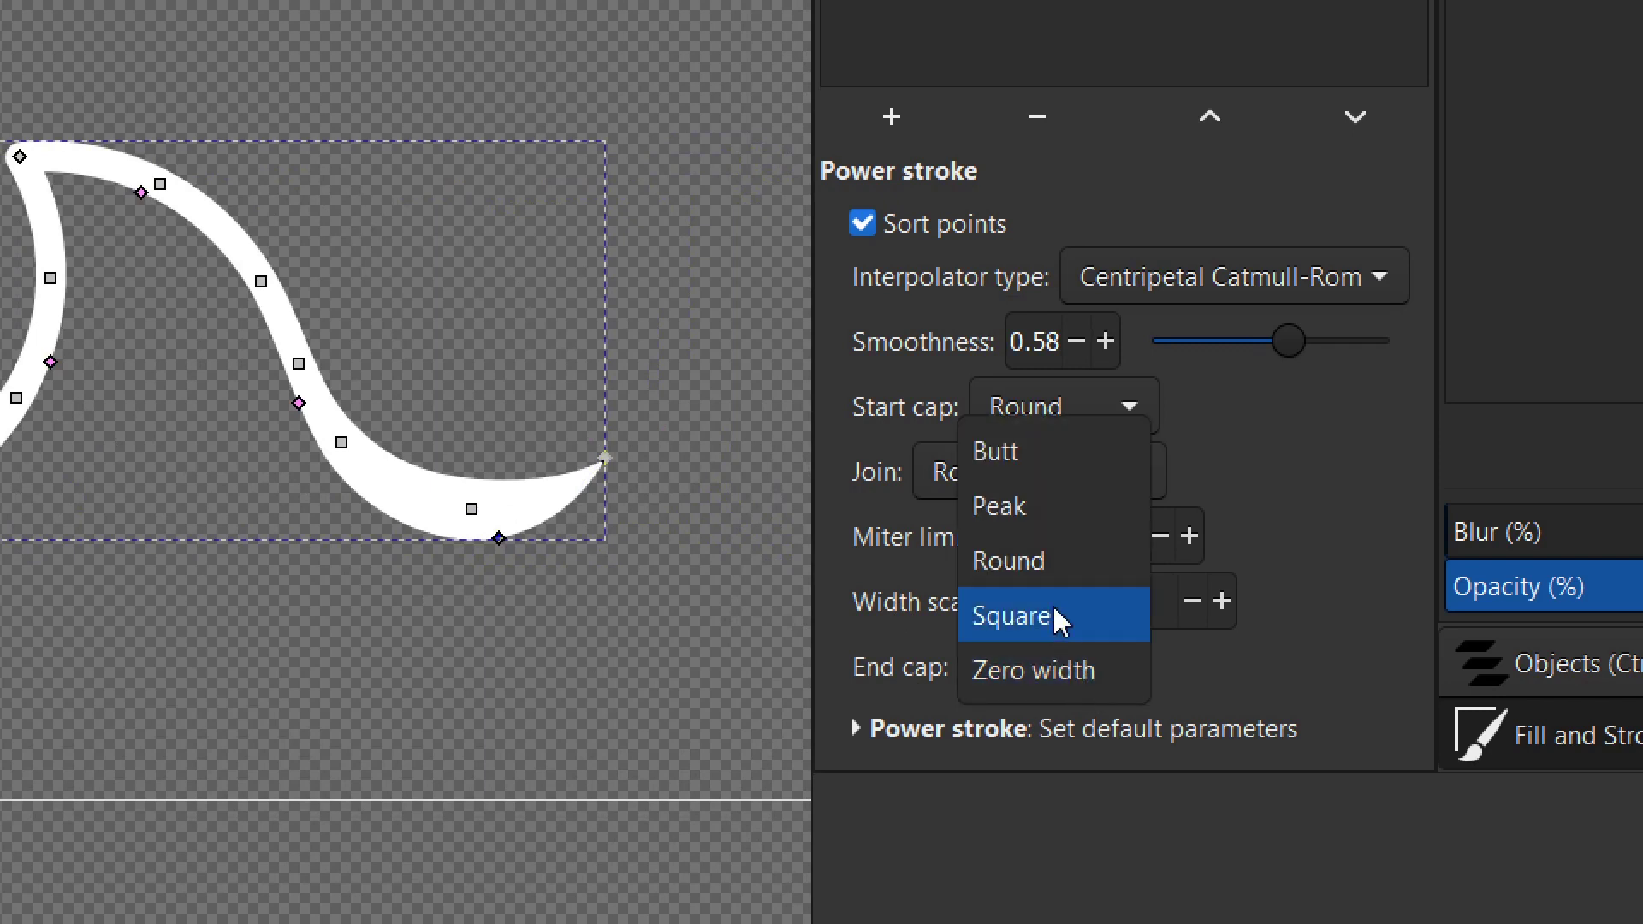
{"action": "left_click", "coordinate": [1059, 617]}
{"action": "left_click", "coordinate": [1087, 682]}
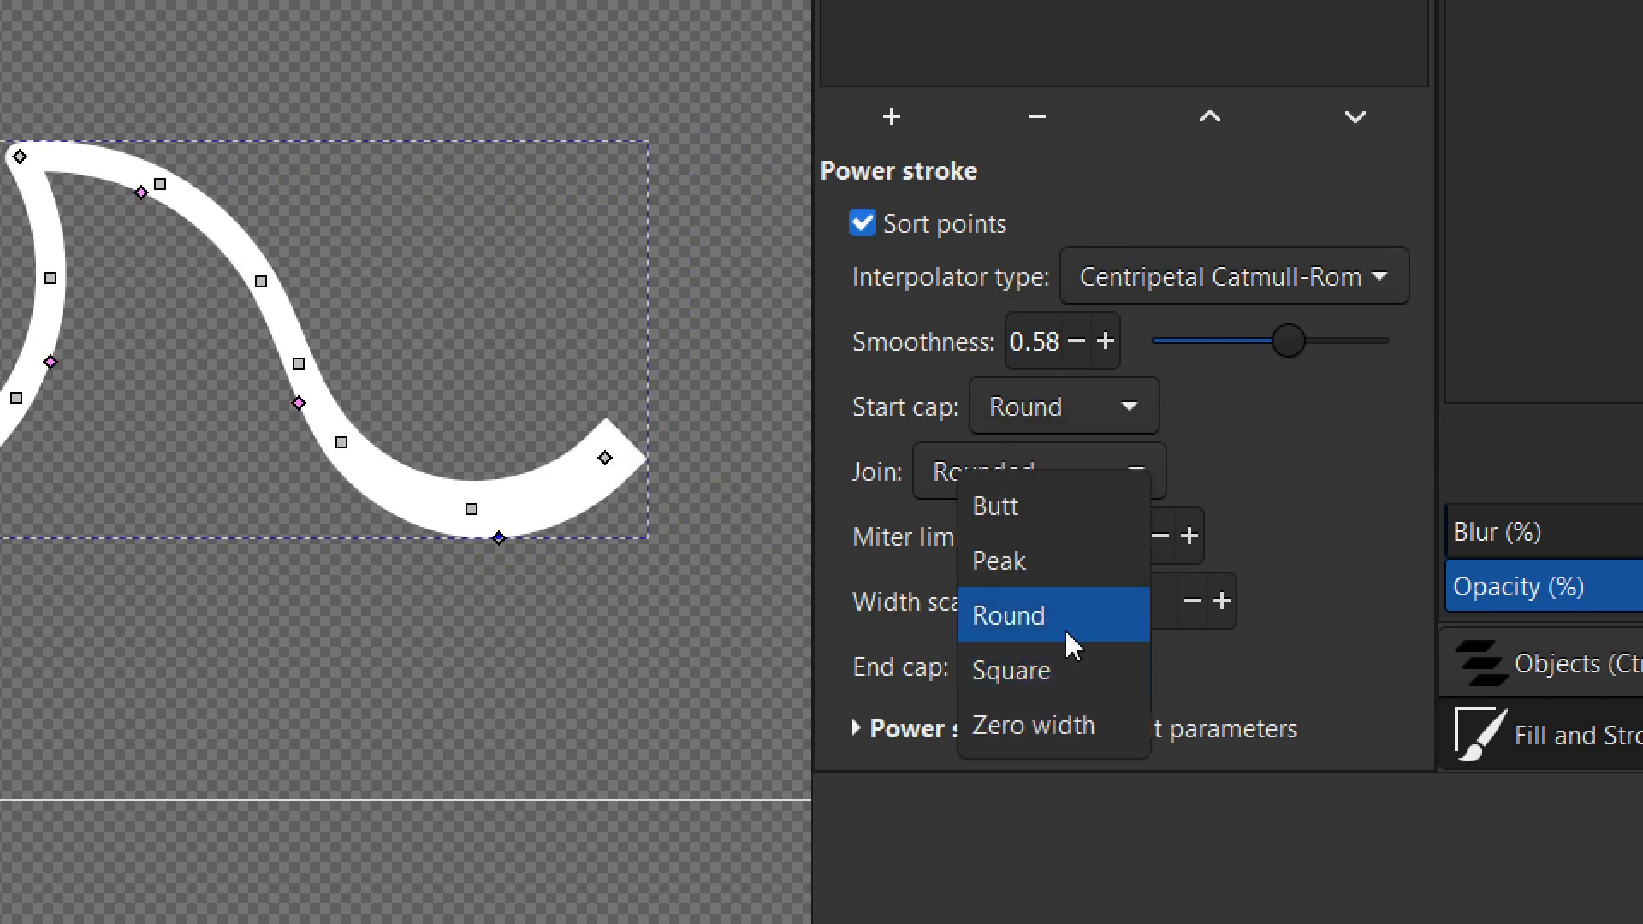
{"action": "left_click", "coordinate": [1059, 562]}
{"action": "left_click", "coordinate": [1110, 684]}
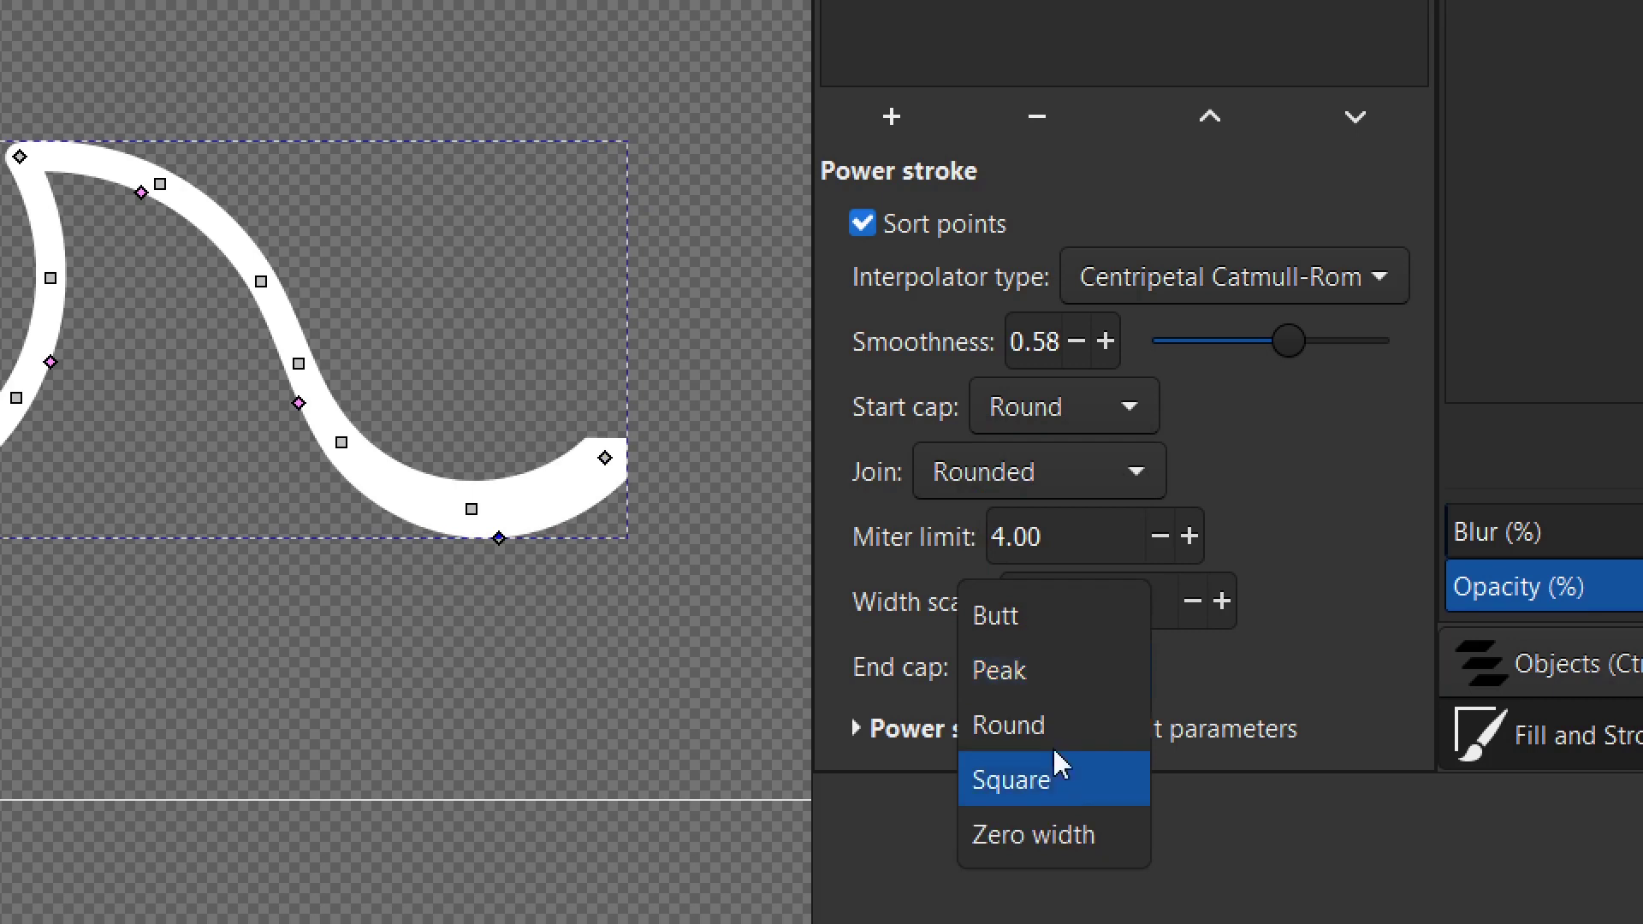
{"action": "left_click", "coordinate": [1031, 835]}
Step: Set the stroke's start cap back to Zero width
{"action": "scroll", "coordinate": [422, 589], "scroll_direction": "left", "scroll_amount": 5}
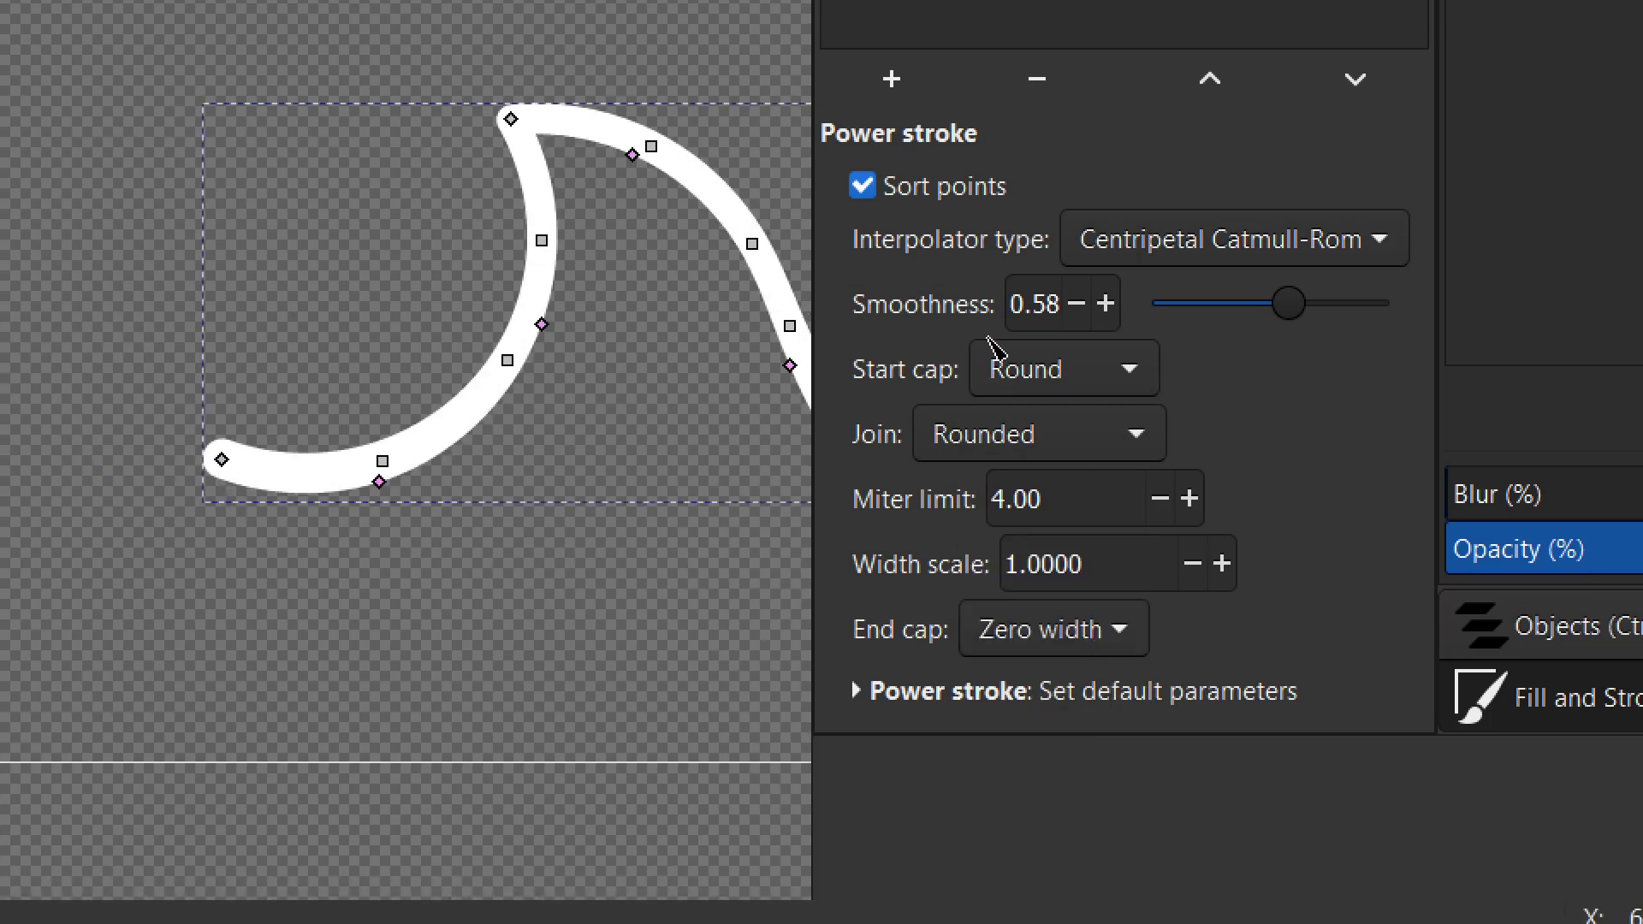
{"action": "left_click", "coordinate": [1042, 370]}
{"action": "left_click", "coordinate": [1082, 480]}
Step: Try the Spiro, Beveled and Extrapolated arc join types on the sharp corner at the wave's crest
{"action": "left_click_drag", "start_coordinate": [576, 567], "coordinate": [202, 615]}
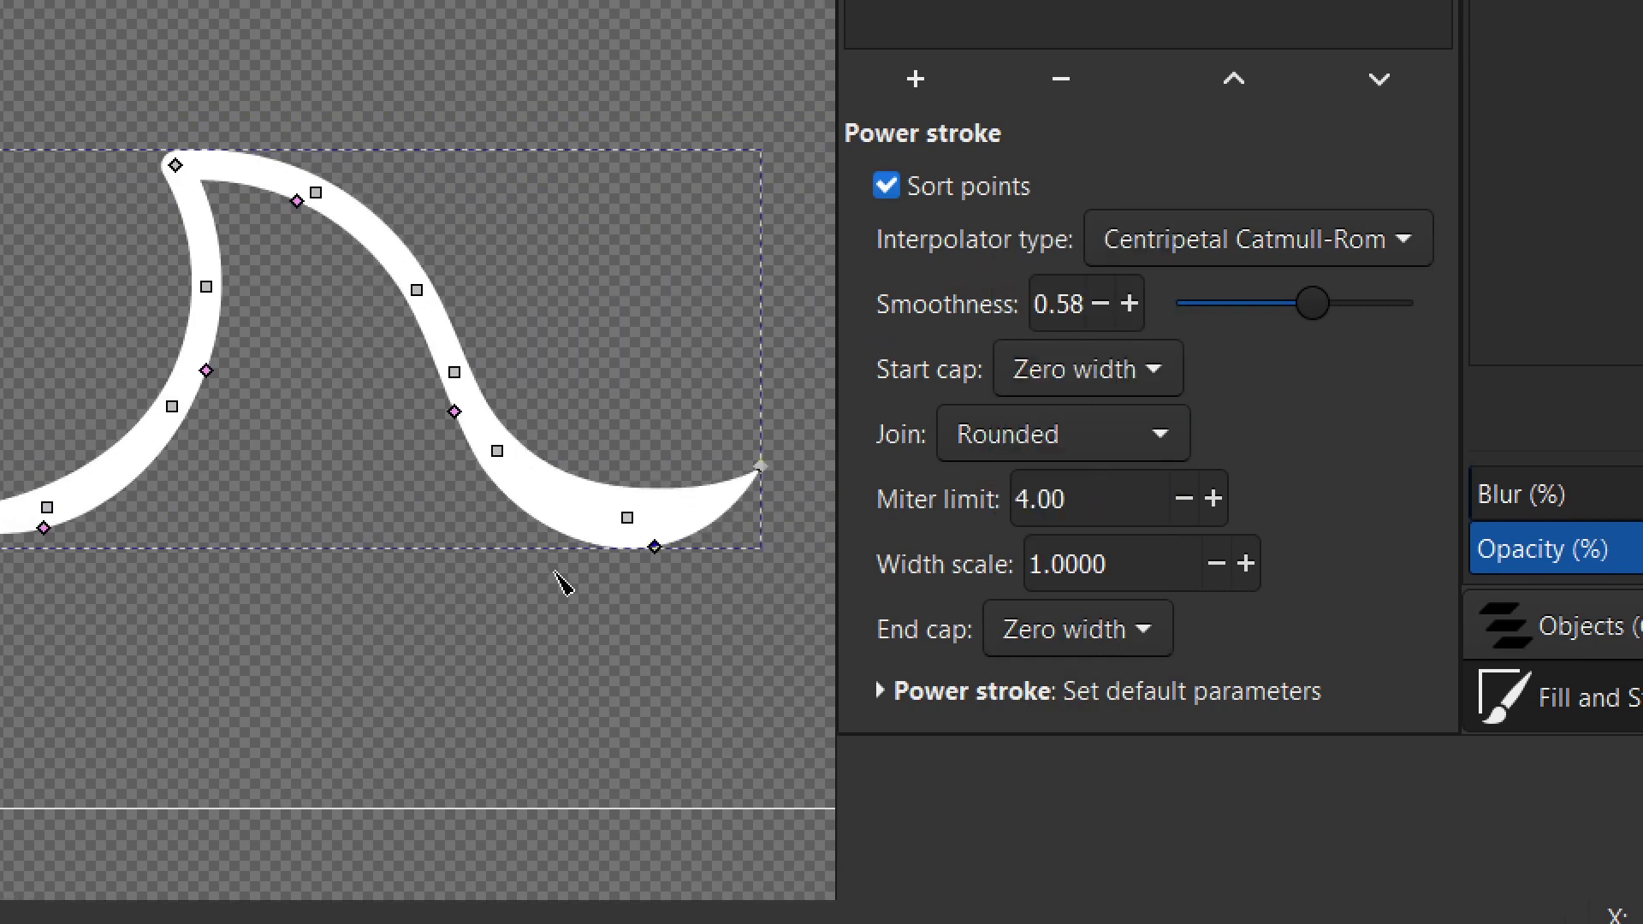
{"action": "left_click_drag", "start_coordinate": [290, 332], "coordinate": [382, 568]}
{"action": "left_click_drag", "start_coordinate": [202, 542], "coordinate": [432, 545]}
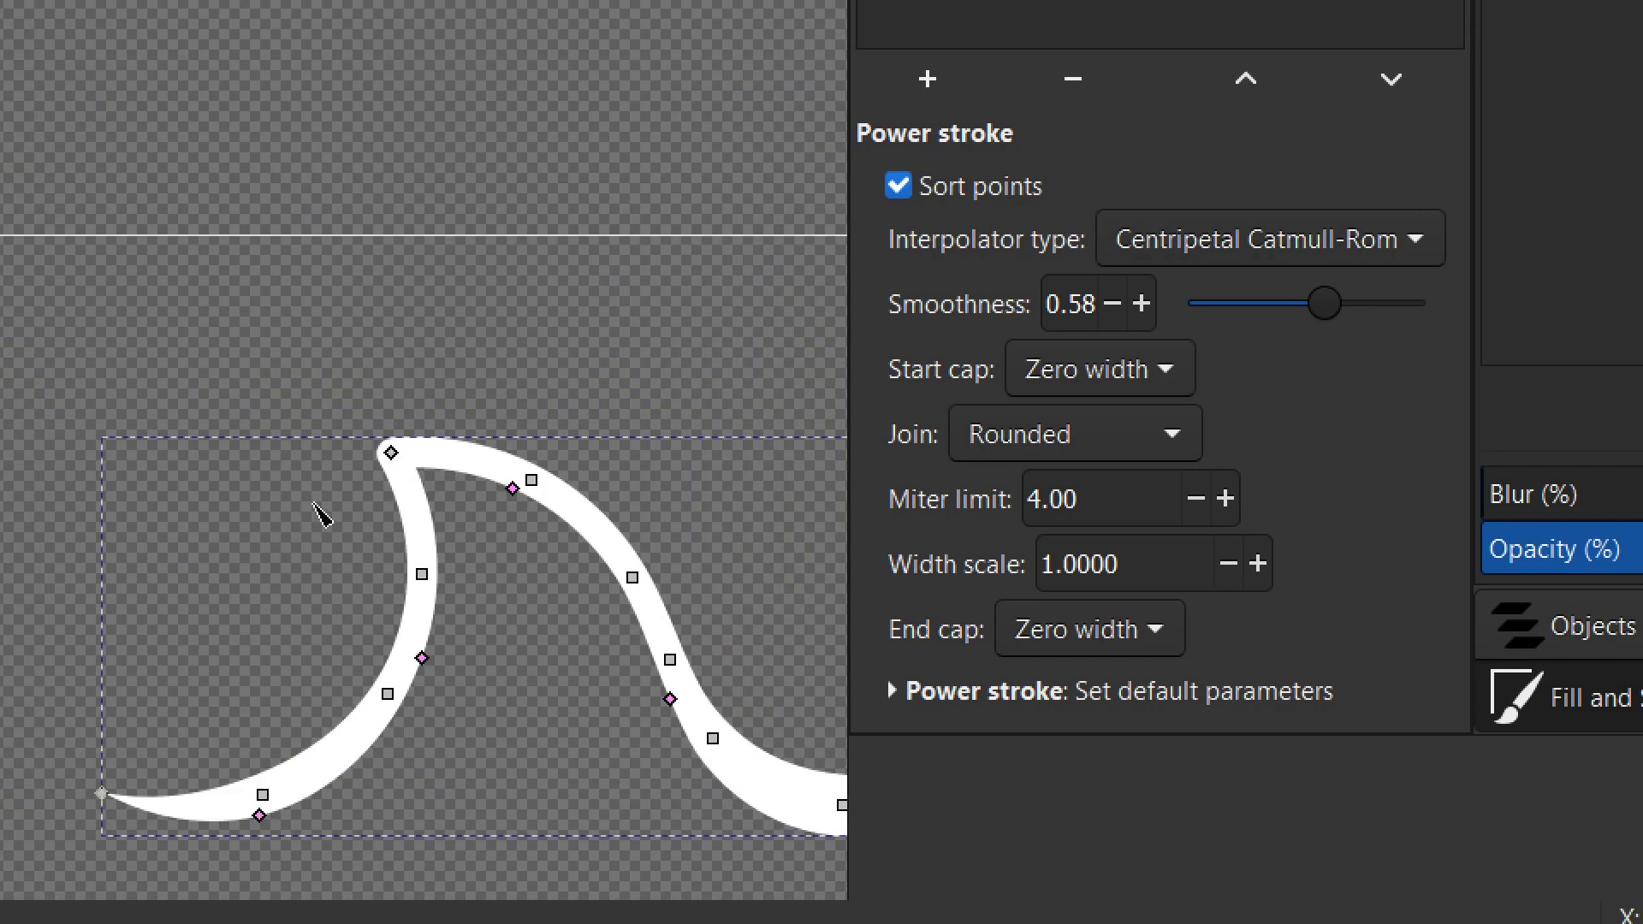
{"action": "left_click_drag", "start_coordinate": [401, 524], "coordinate": [492, 561]}
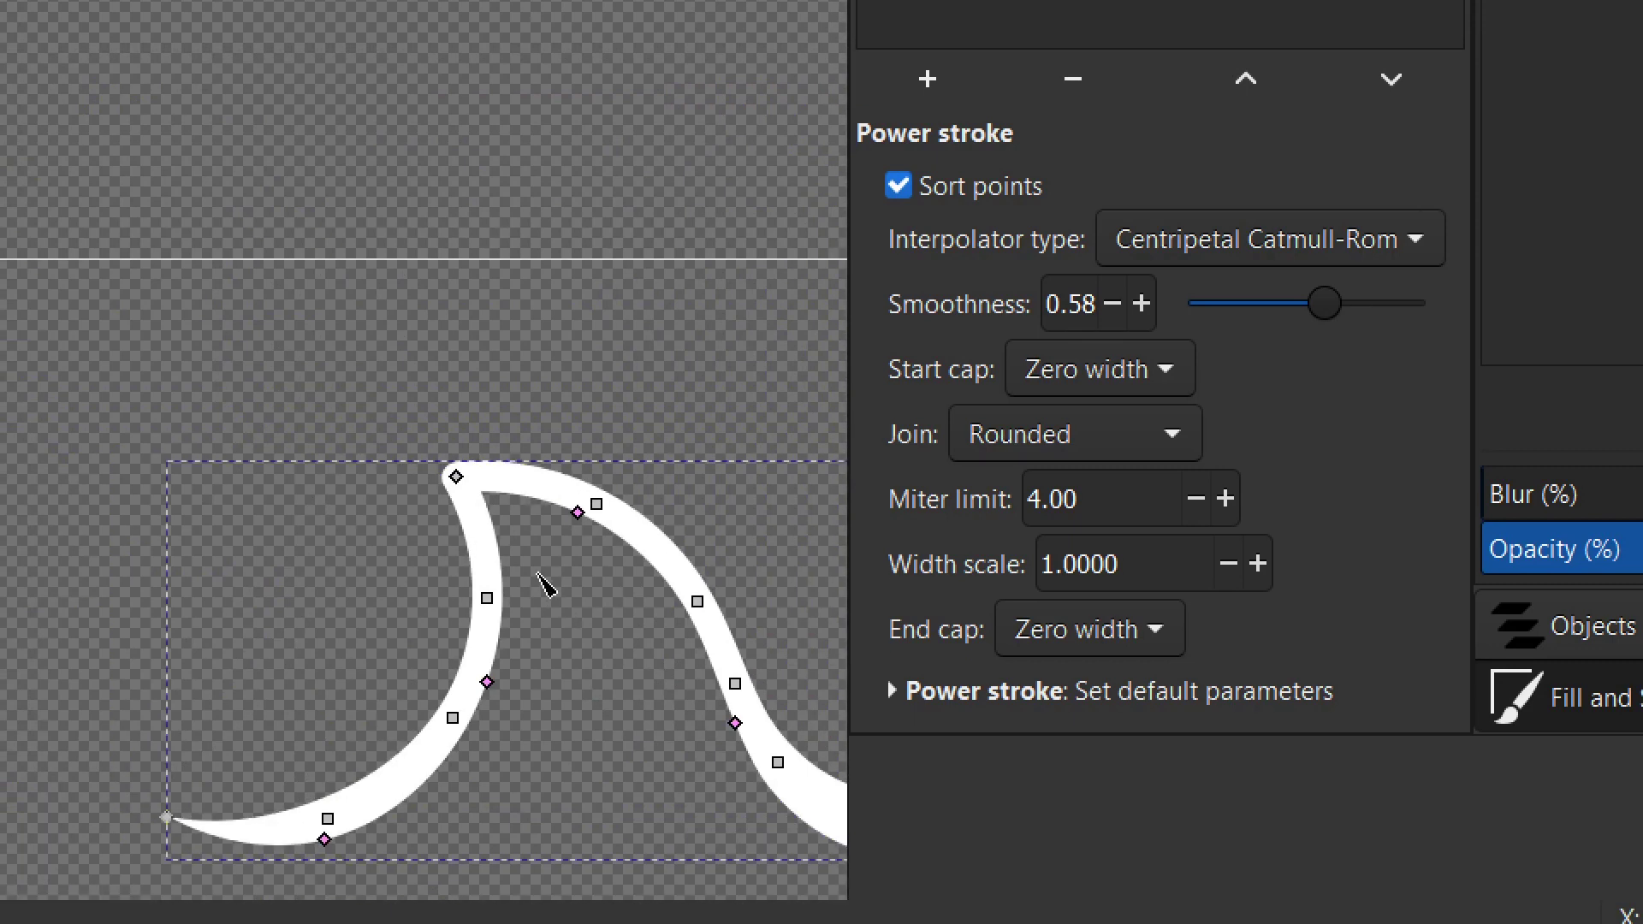
{"action": "left_click", "coordinate": [1155, 444]}
{"action": "left_click", "coordinate": [1101, 519]}
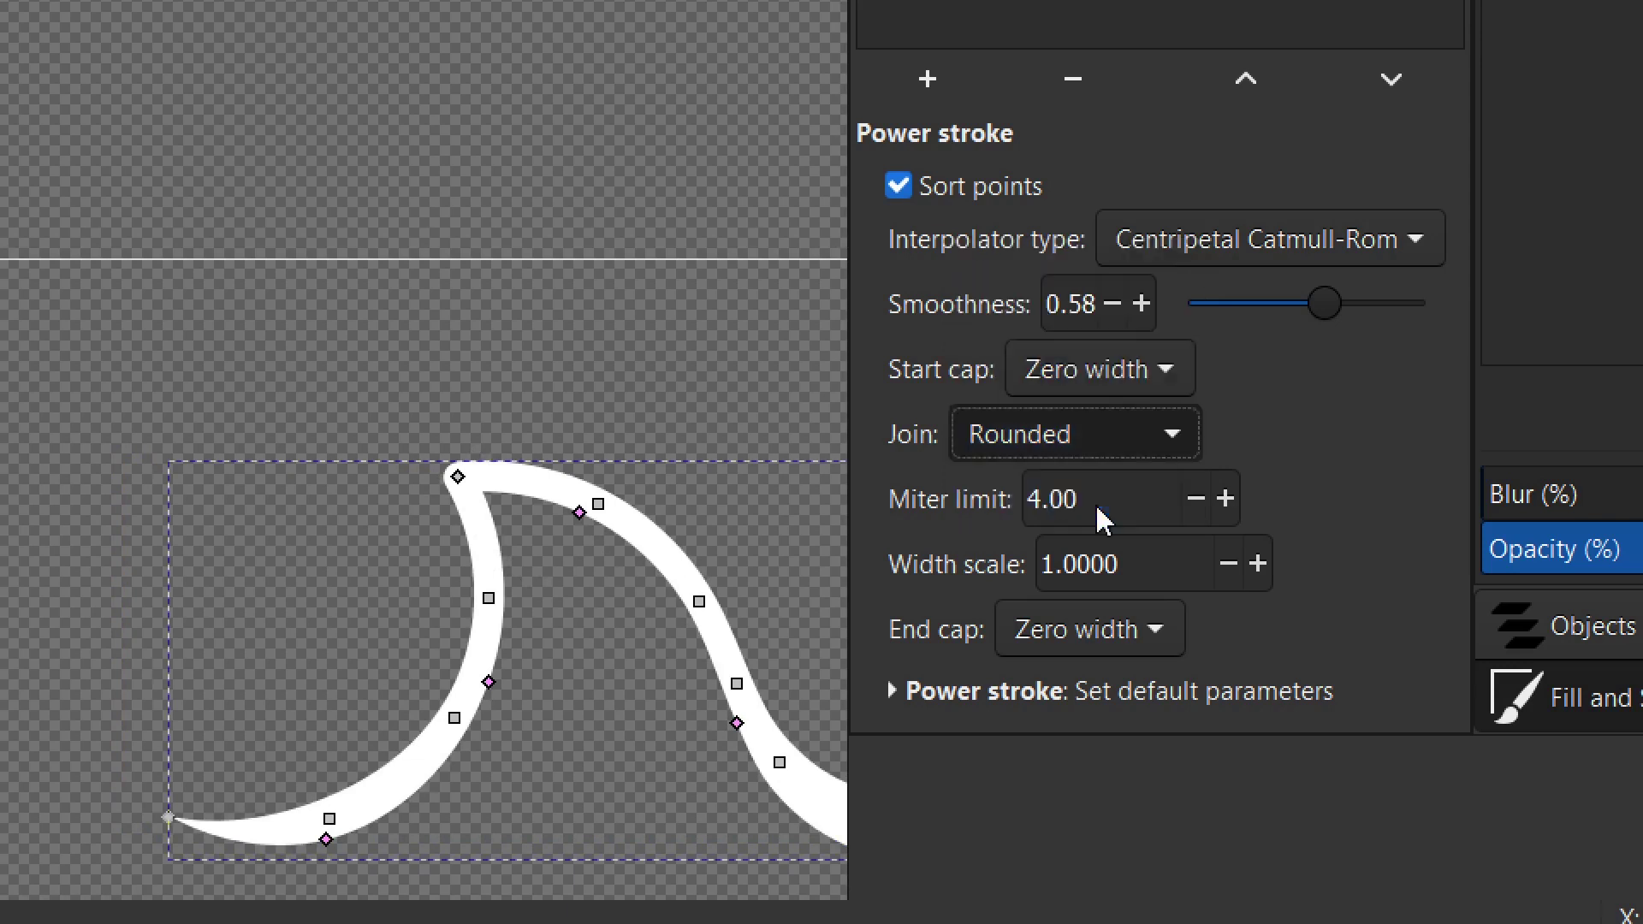
{"action": "left_click", "coordinate": [1070, 439]}
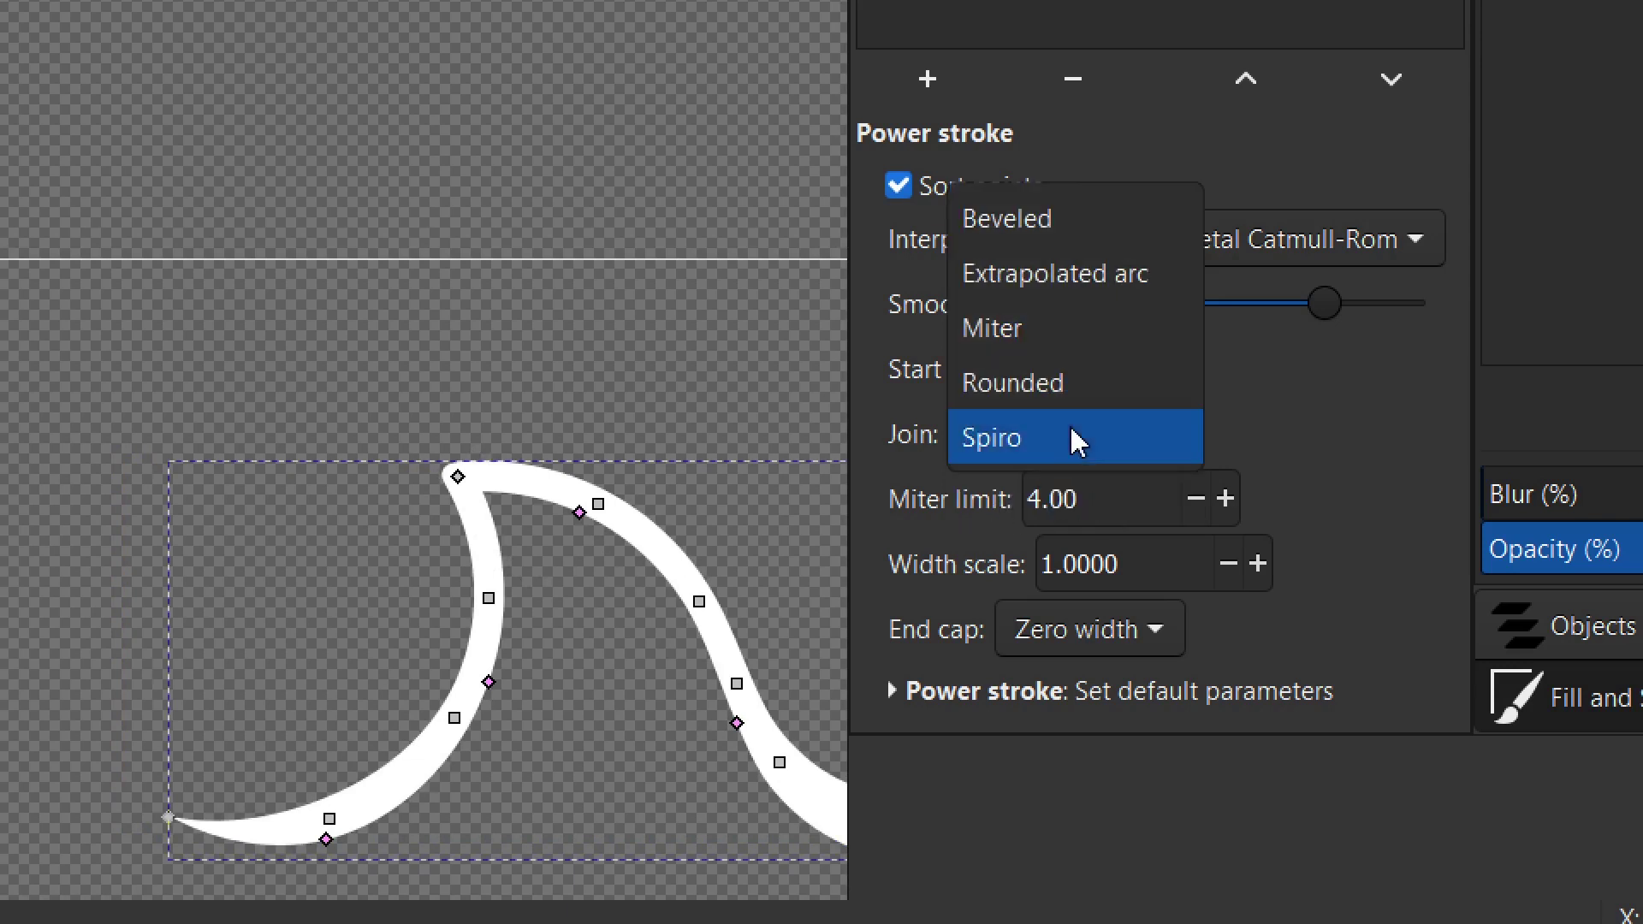
{"action": "left_click", "coordinate": [1043, 242]}
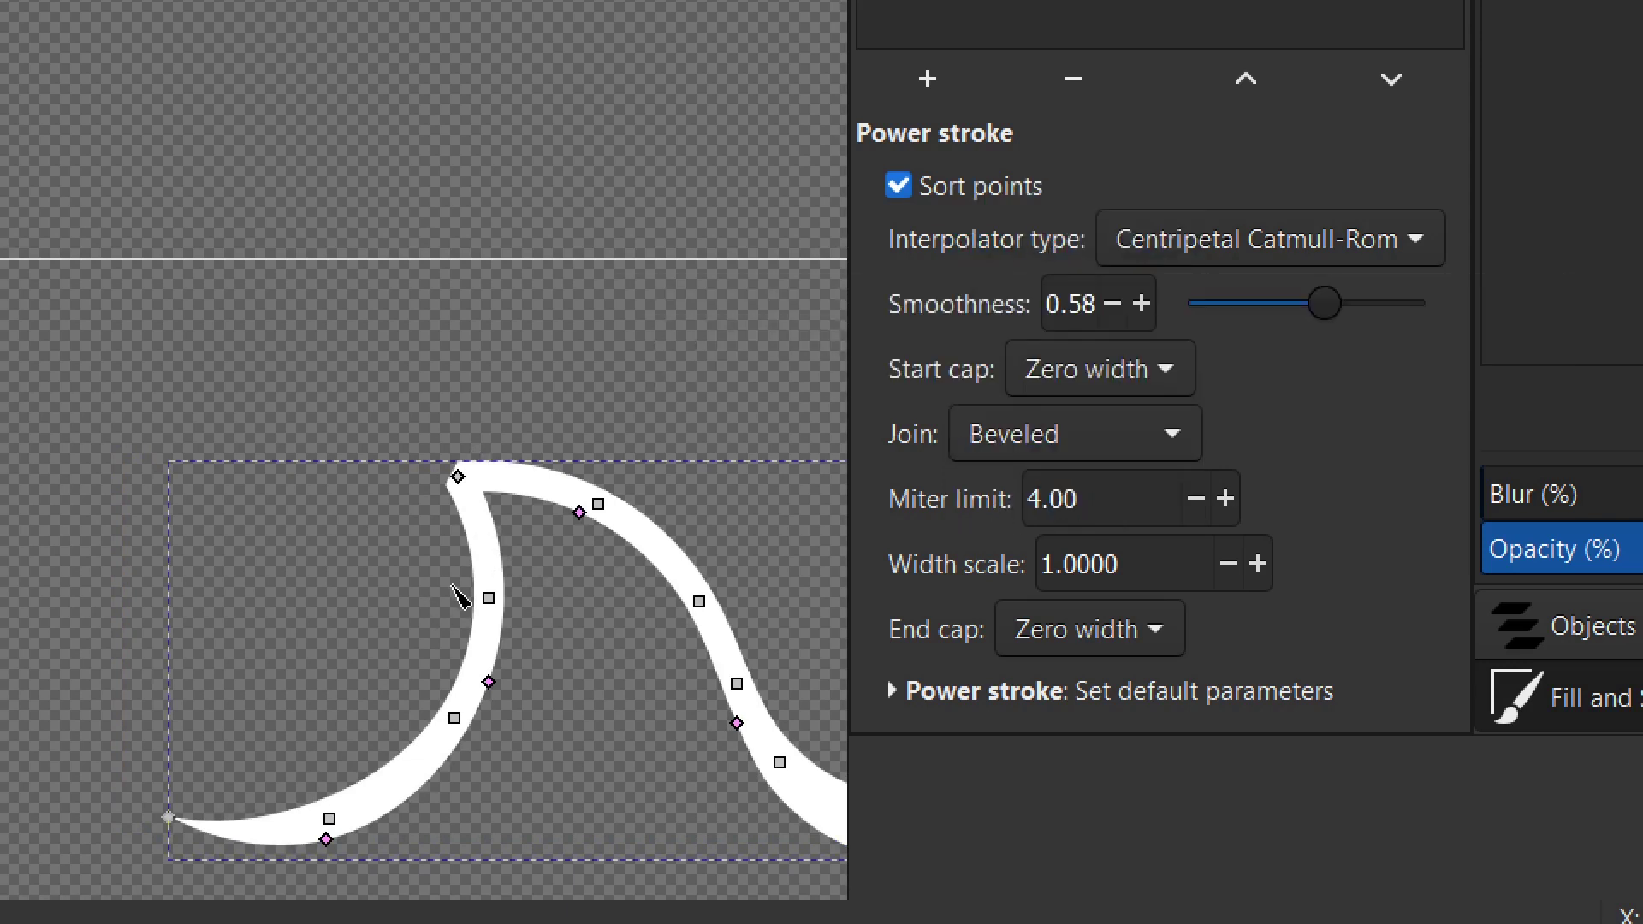
{"action": "scroll", "coordinate": [454, 589], "scroll_direction": "up", "scroll_amount": 2}
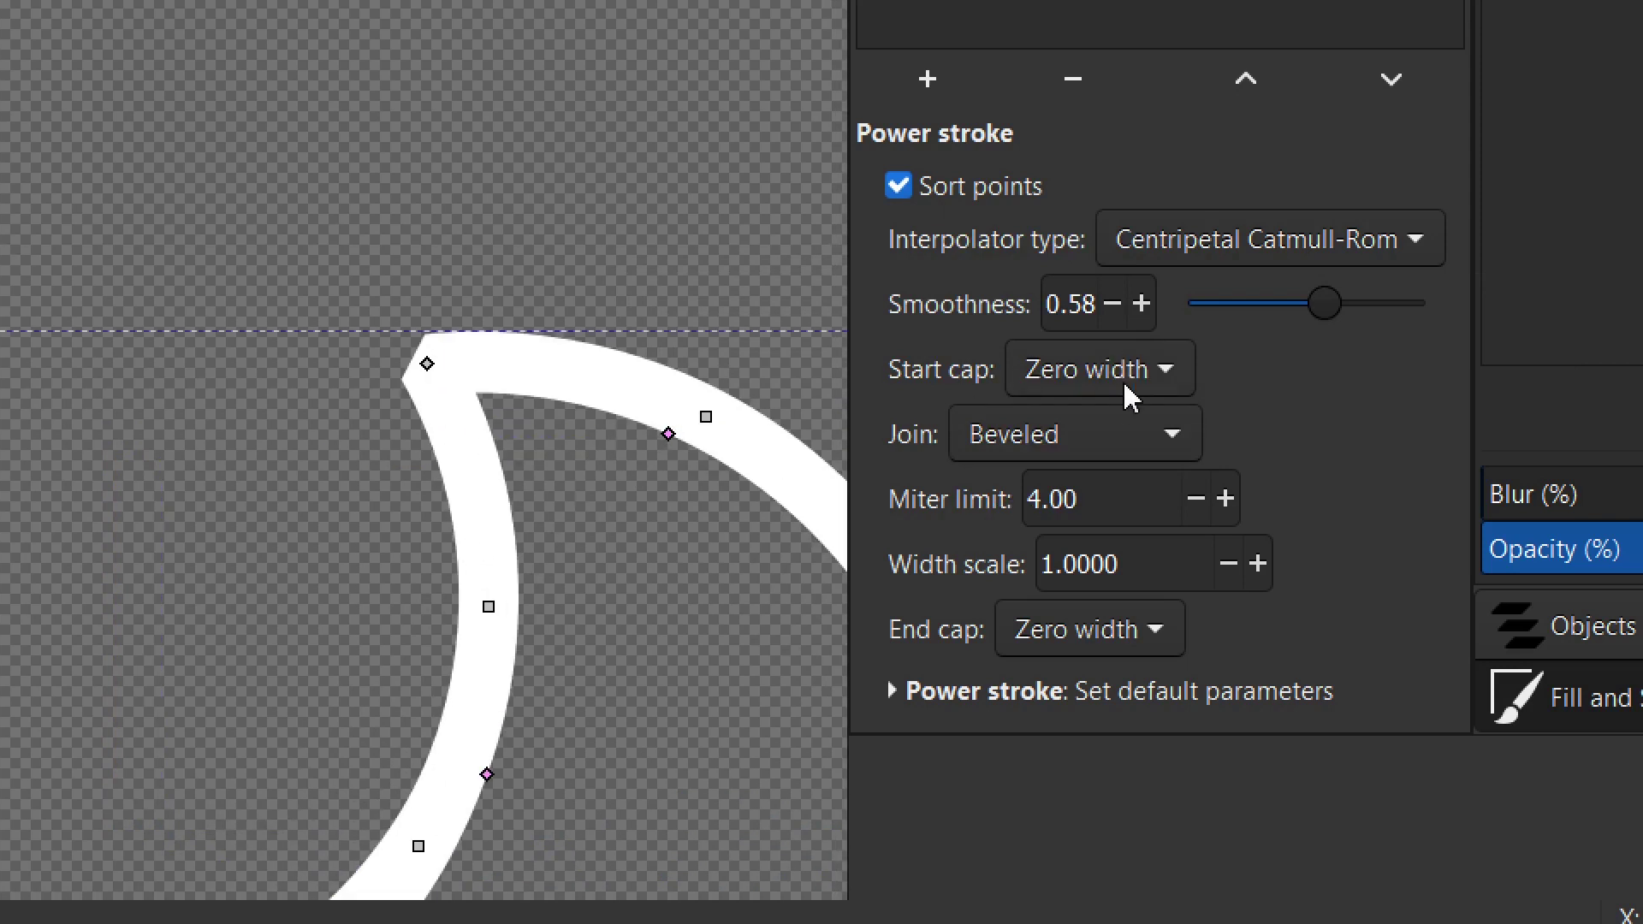
{"action": "left_click", "coordinate": [1132, 434]}
{"action": "left_click", "coordinate": [1094, 521]}
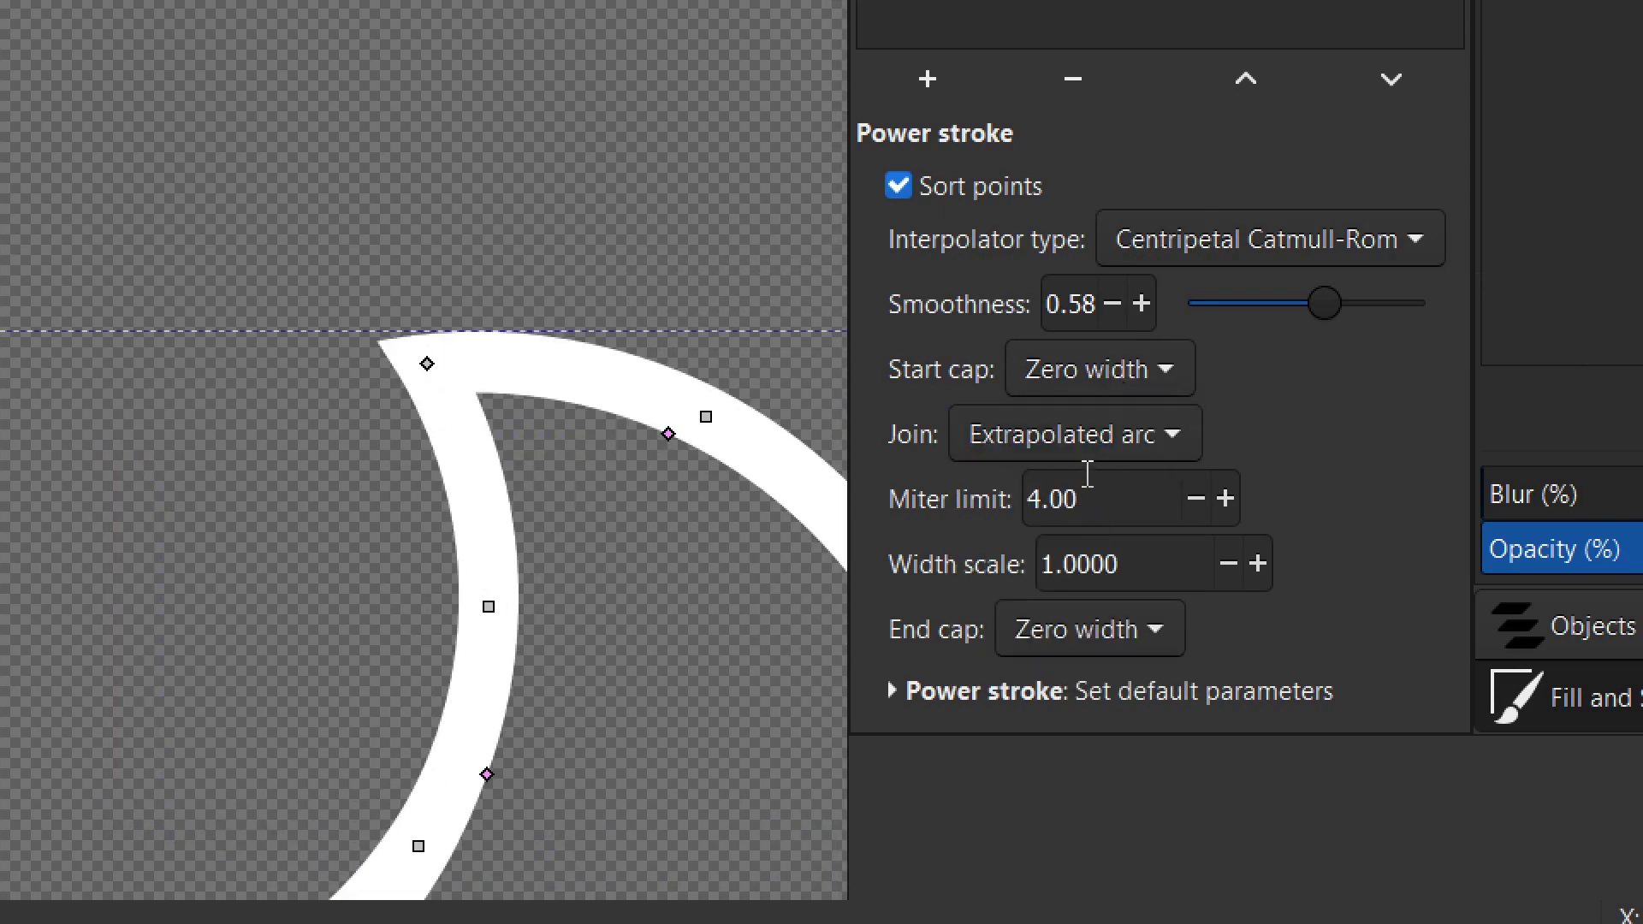
Step: Set the join type of the power stroke to Miter
{"action": "left_click", "coordinate": [1103, 453]}
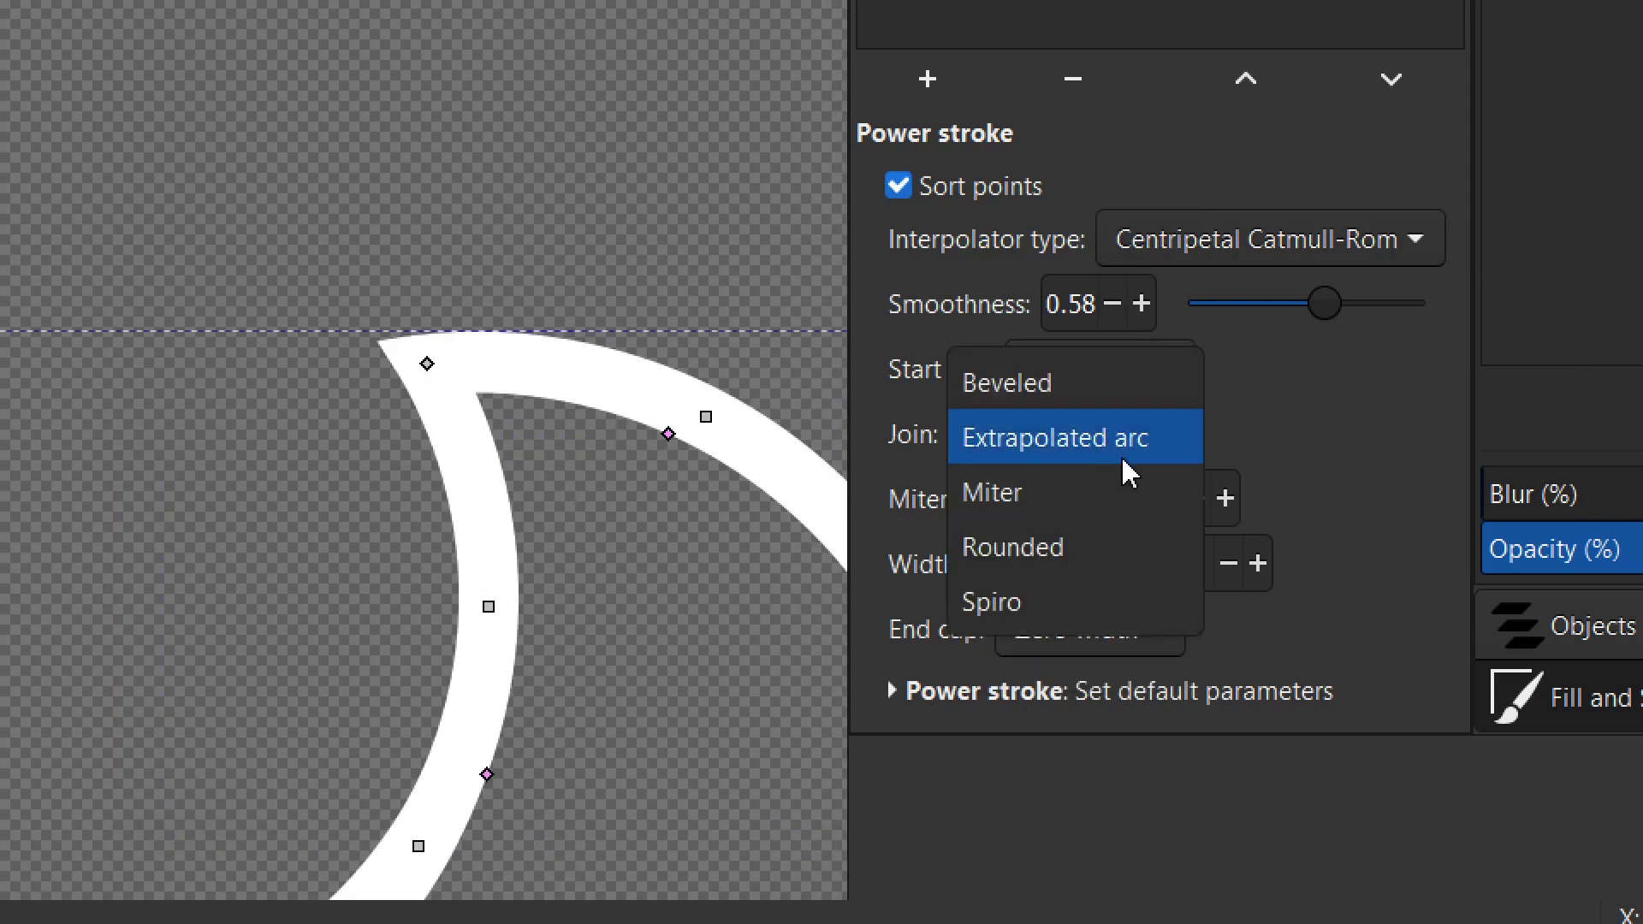
{"action": "left_click", "coordinate": [1058, 503]}
{"action": "scroll", "coordinate": [488, 525], "scroll_direction": "right", "scroll_amount": 4}
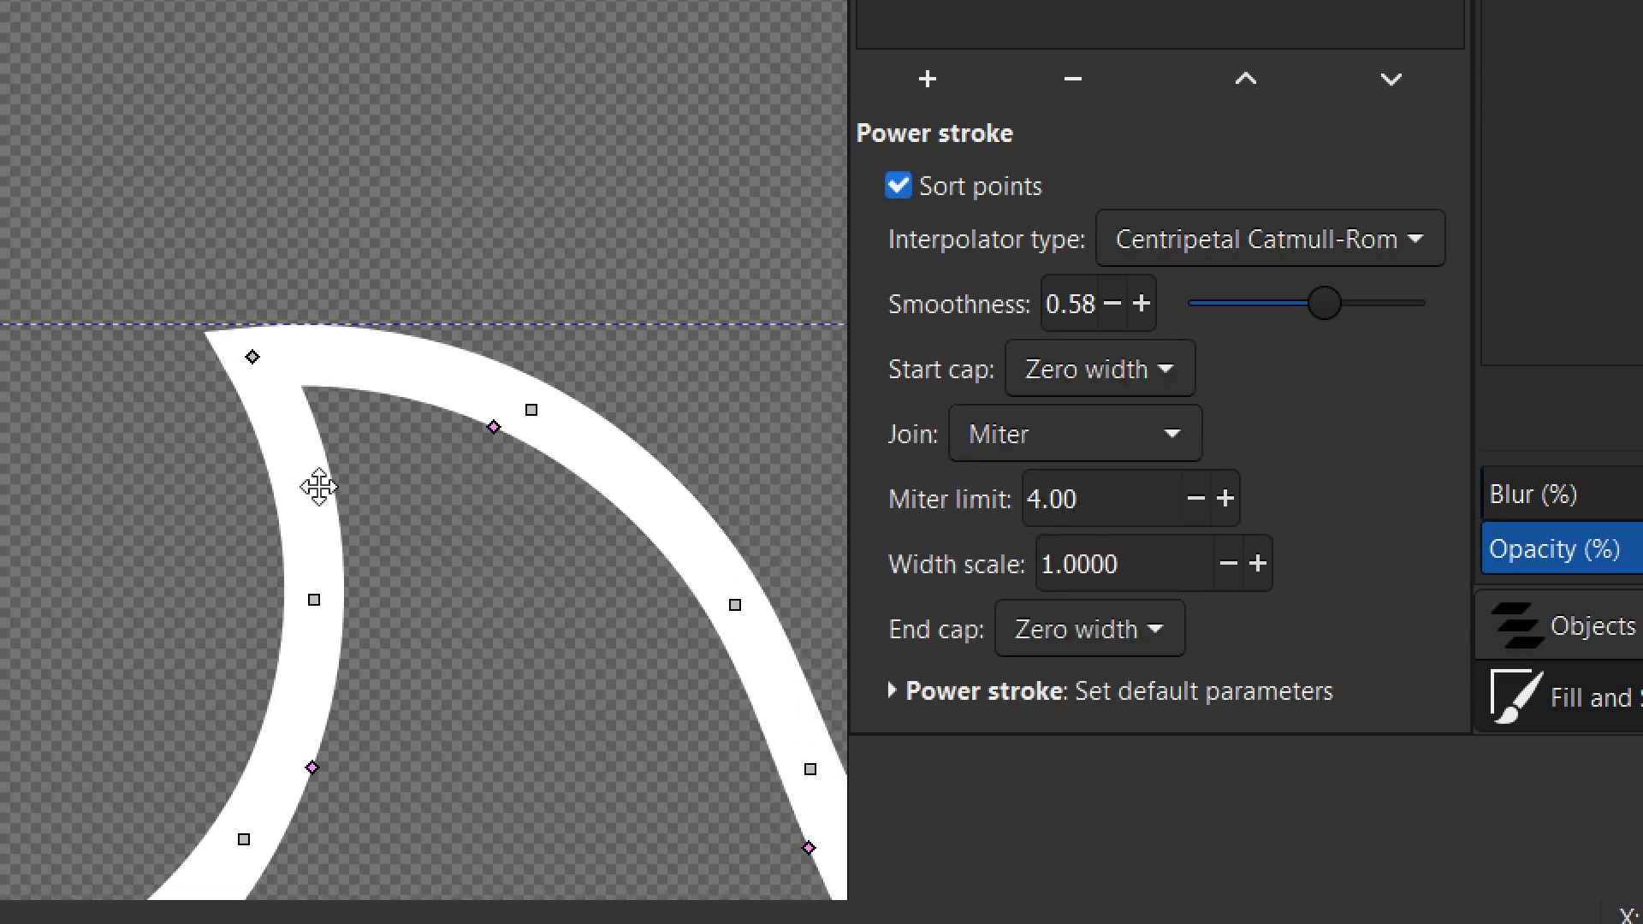
{"action": "left_click", "coordinate": [1061, 506]}
Step: Select the corner node at the wave's crest and pull its lower handle toward the upper one to tighten the corner angle
{"action": "right_click", "coordinate": [392, 517]}
{"action": "left_click", "coordinate": [394, 529]}
{"action": "left_click_drag", "start_coordinate": [433, 528], "coordinate": [433, 576]}
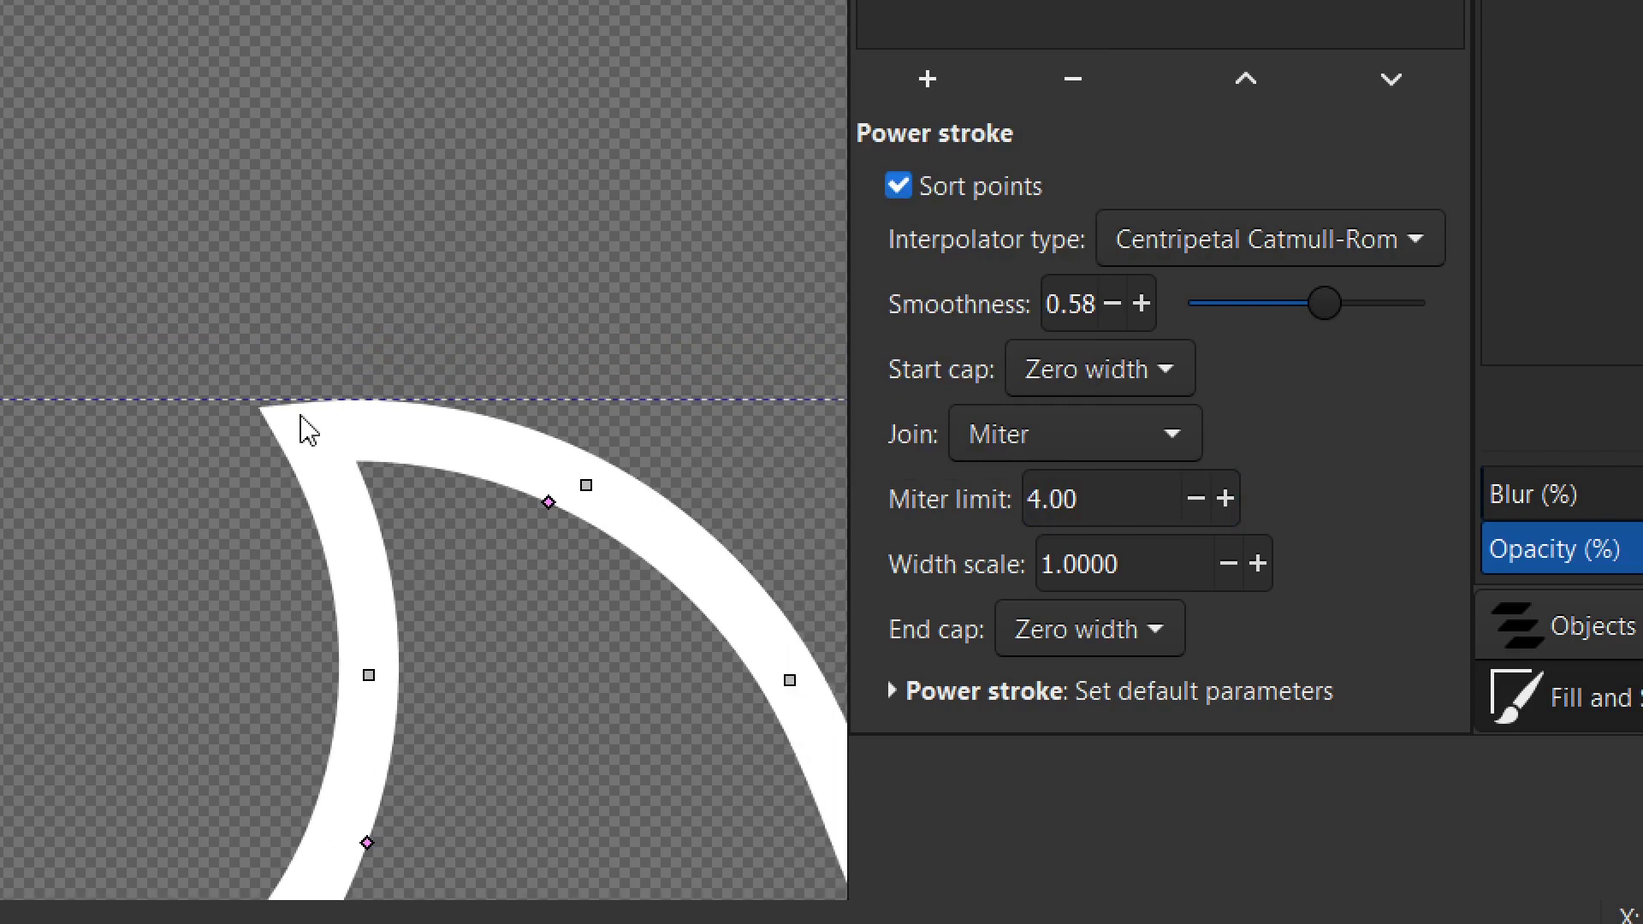
{"action": "left_click", "coordinate": [304, 433]}
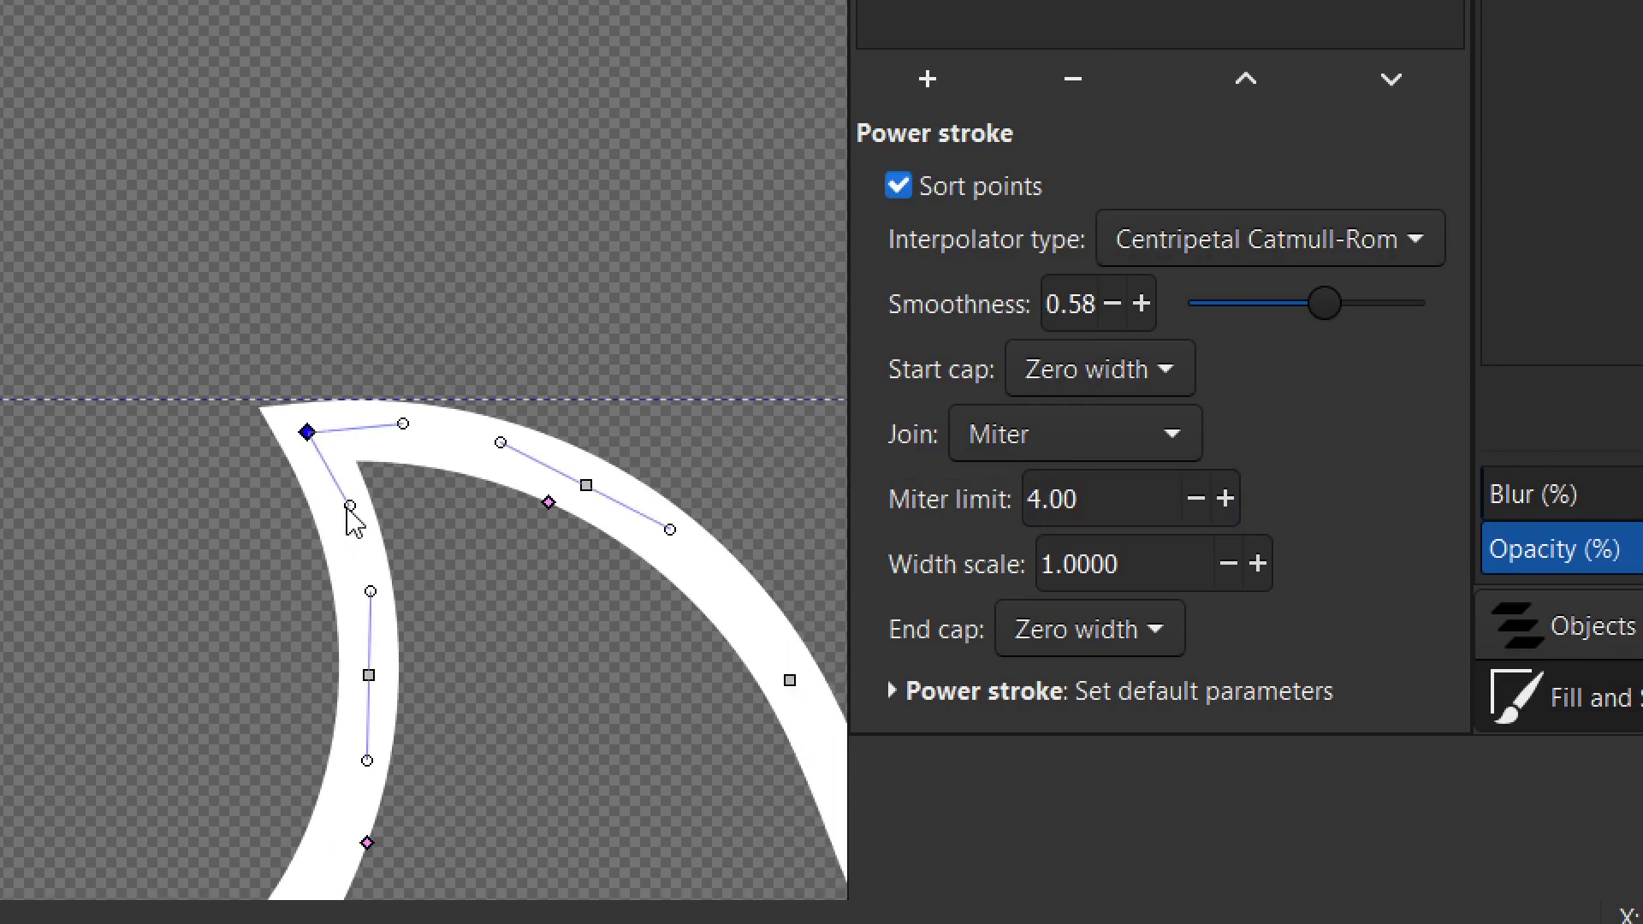
{"action": "mouse_move", "coordinate": [351, 508]}
{"action": "left_mouse_down"}
{"action": "mouse_move", "coordinate": [440, 517]}
{"action": "mouse_move", "coordinate": [476, 481]}
{"action": "mouse_move", "coordinate": [436, 488]}
{"action": "left_mouse_up"}
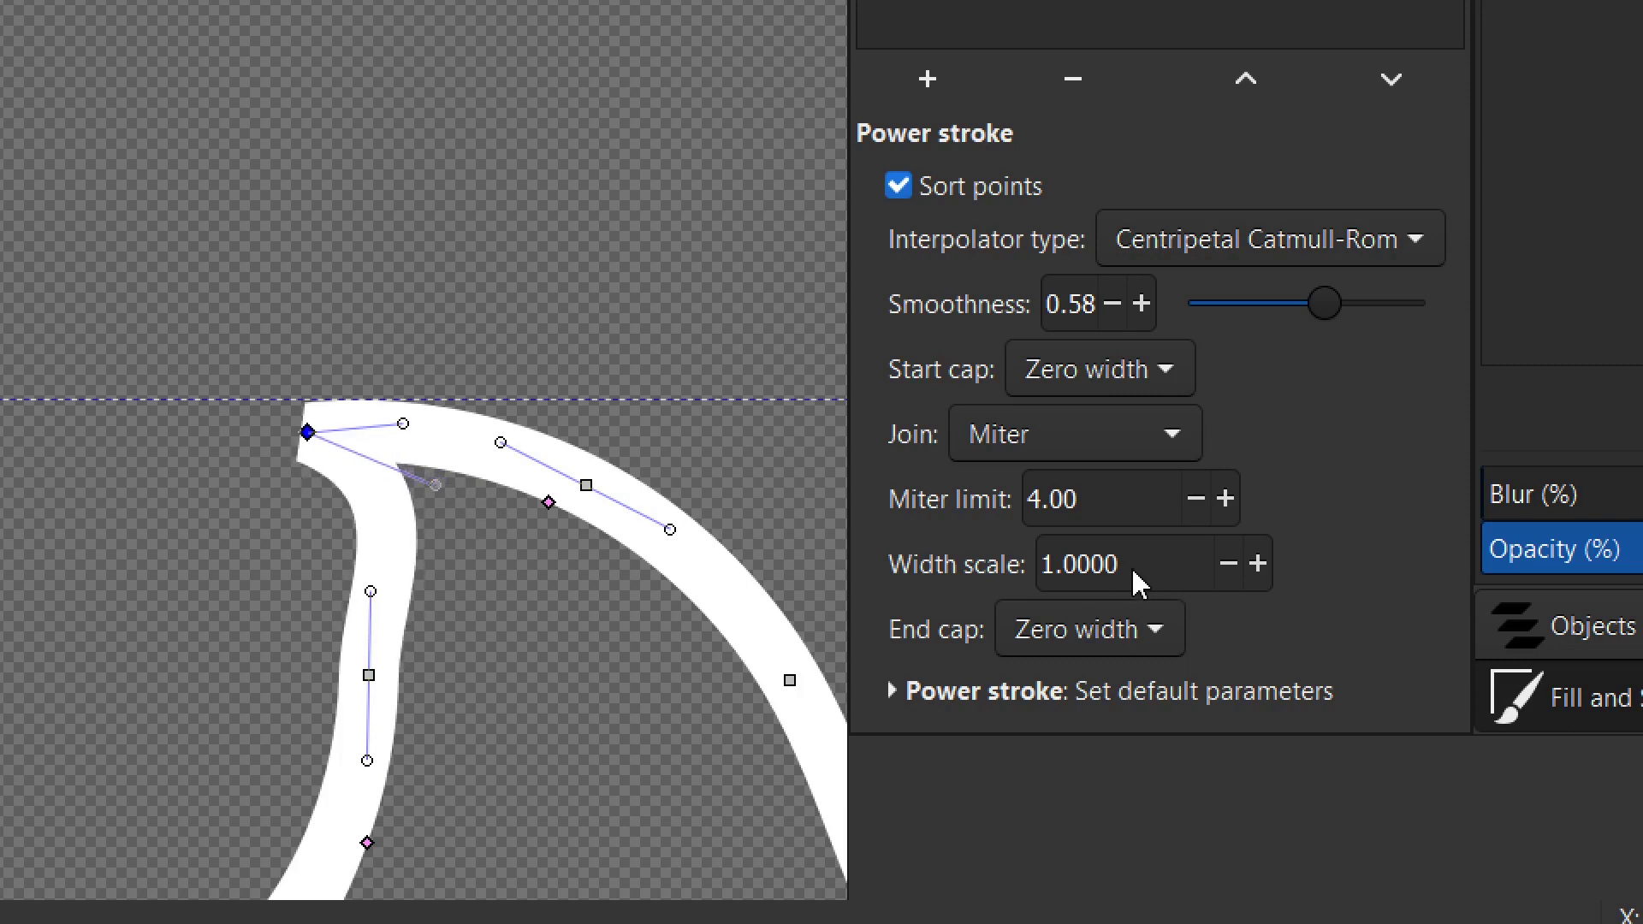
Step: Try a miter limit of 10 on the crest's miter join and set it back to 4
{"action": "left_click", "coordinate": [1094, 503]}
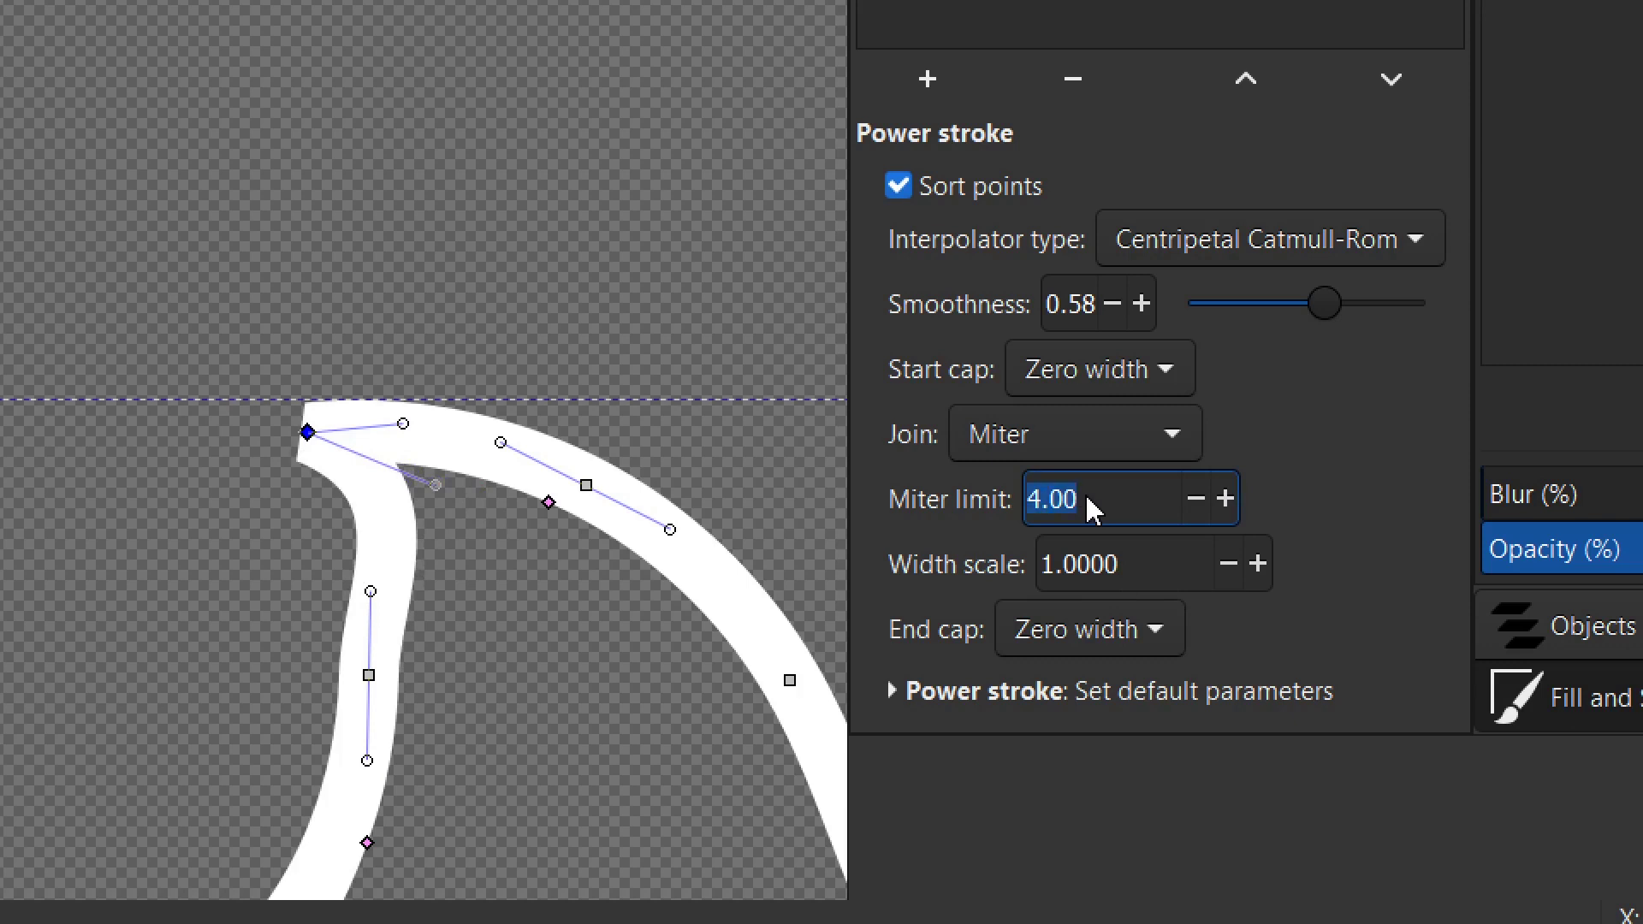
{"action": "type", "text": "10"}
{"action": "key", "text": "Return"}
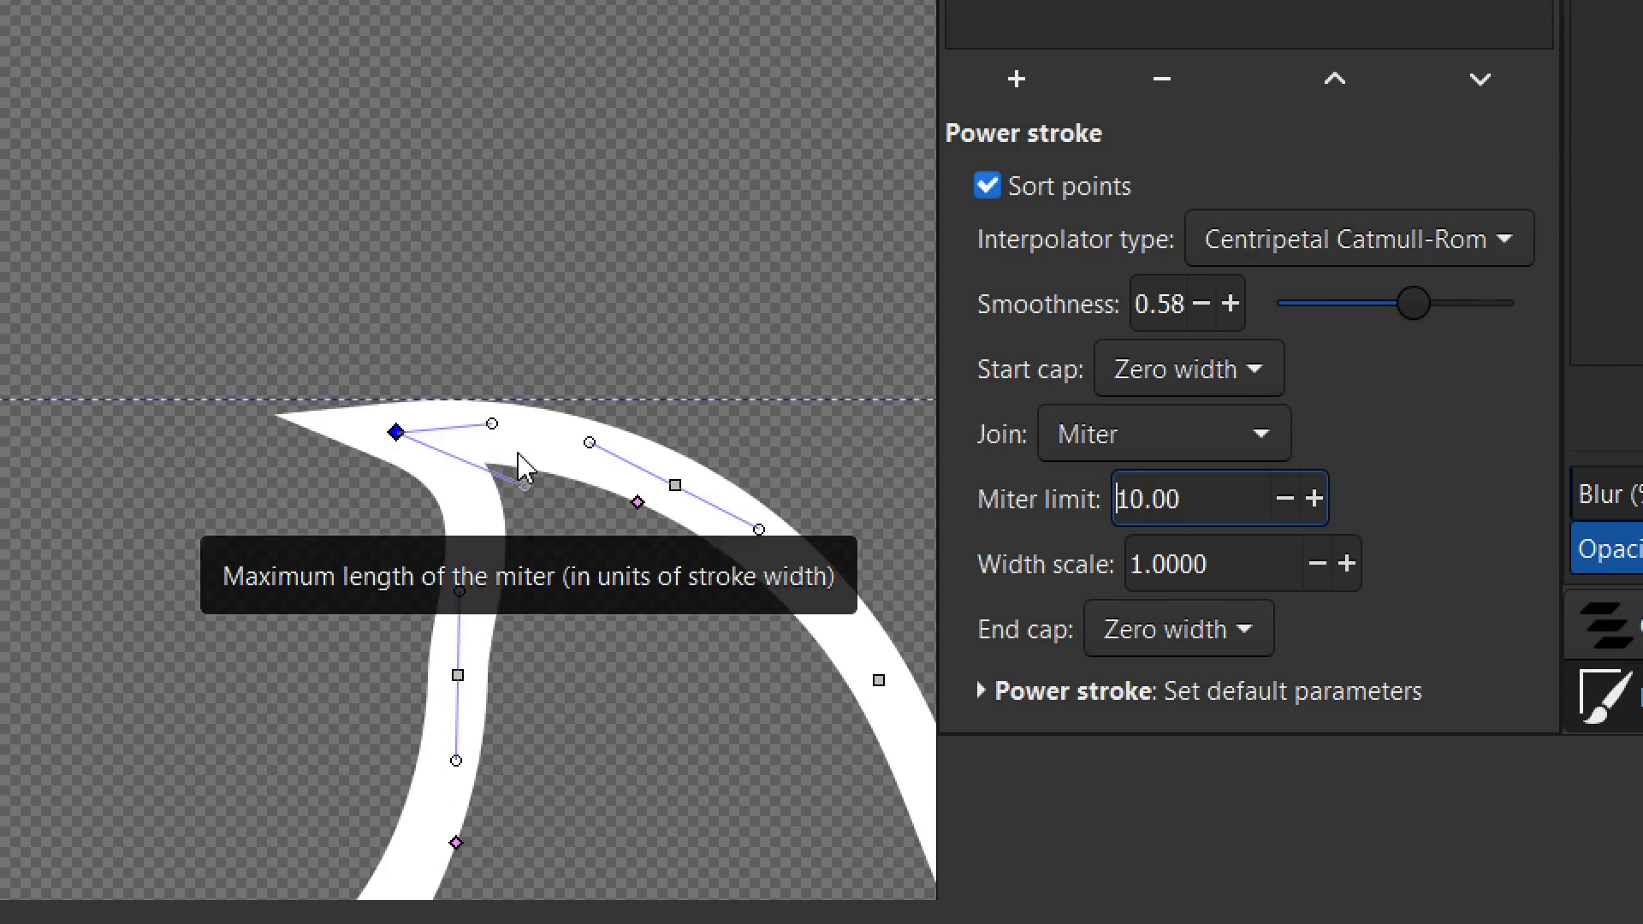
{"action": "double_click", "coordinate": [1165, 511]}
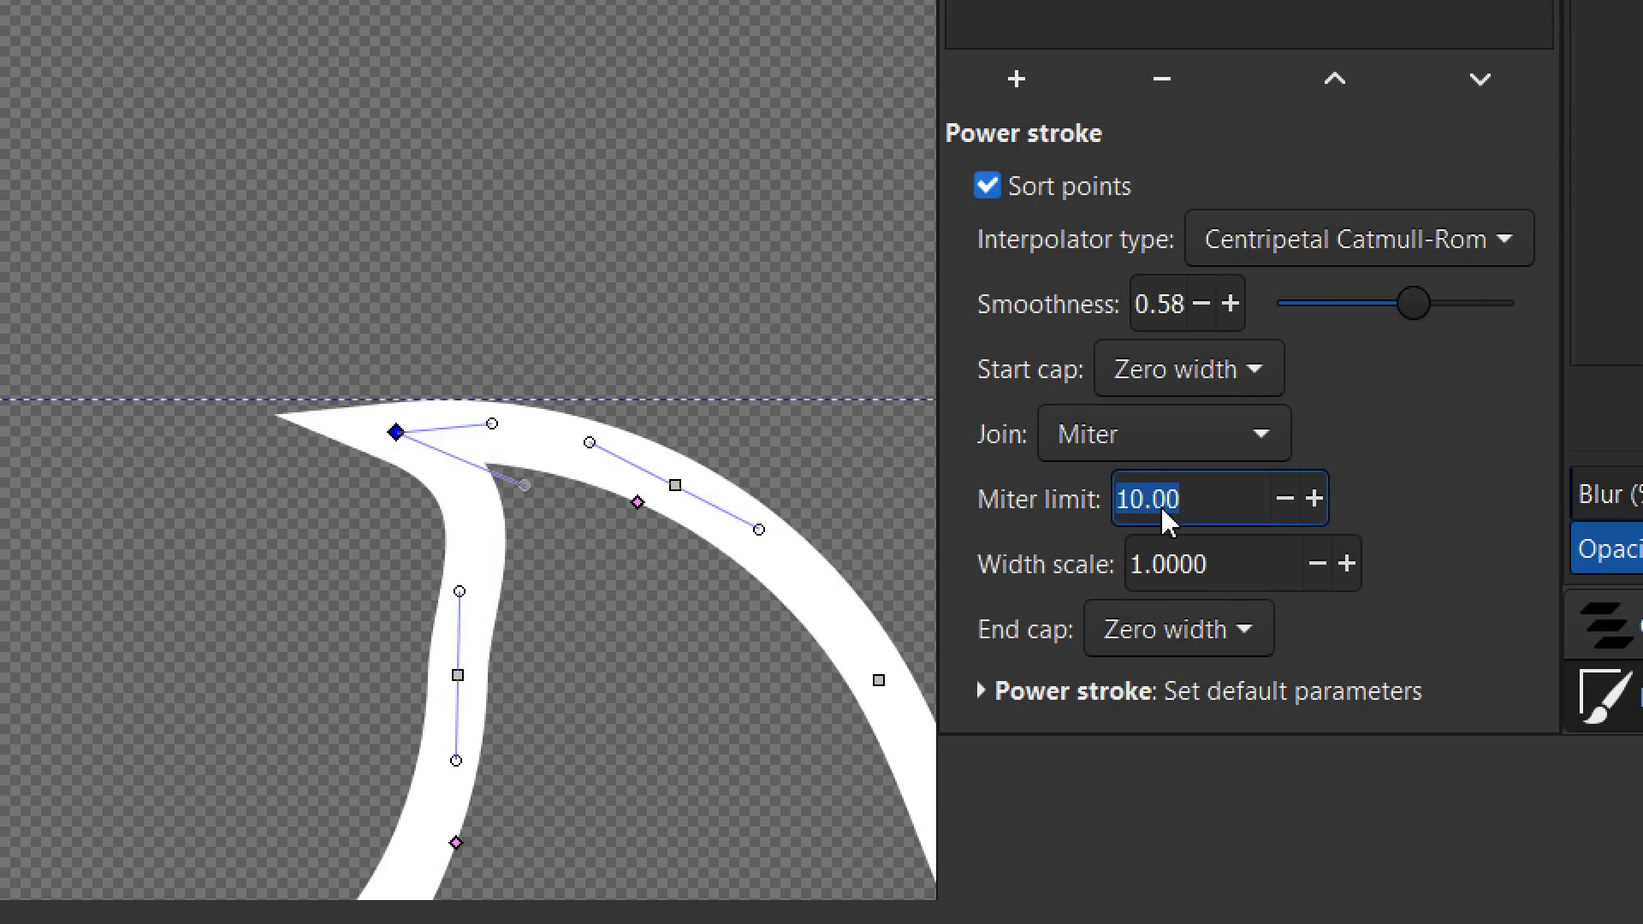
{"action": "type", "text": "4"}
{"action": "key", "text": "Return"}
Step: Try the Rounded join, set the join type to Spiro, and pull the crest node's lower handle downward to widen the corner
{"action": "left_click", "coordinate": [1173, 432]}
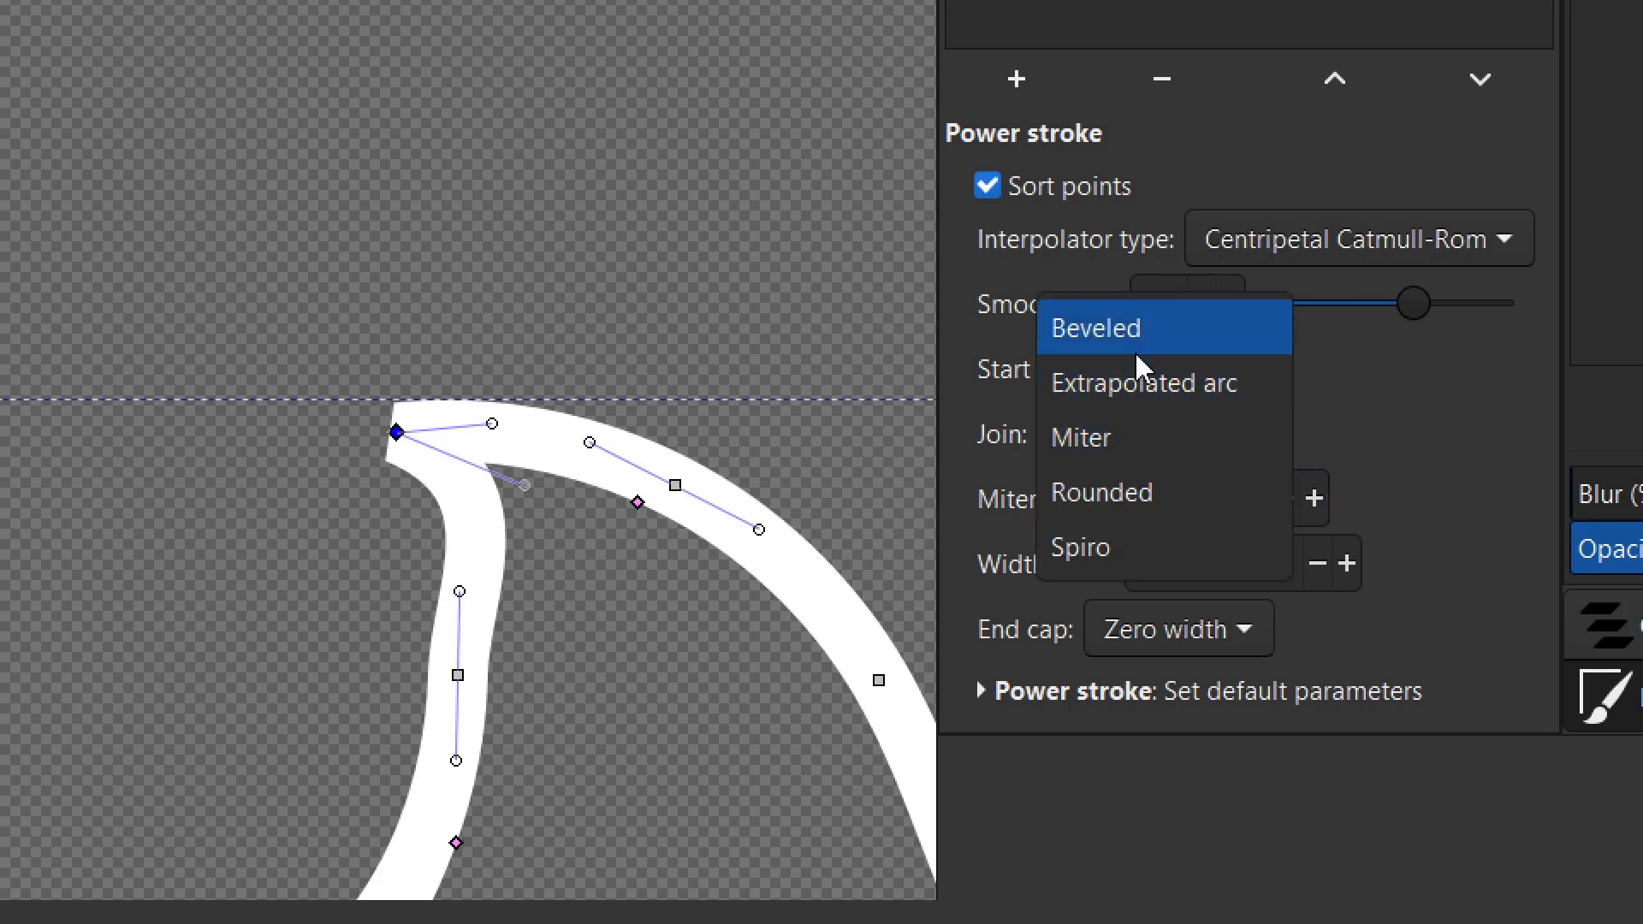
{"action": "left_click", "coordinate": [1139, 497]}
{"action": "left_click", "coordinate": [1195, 439]}
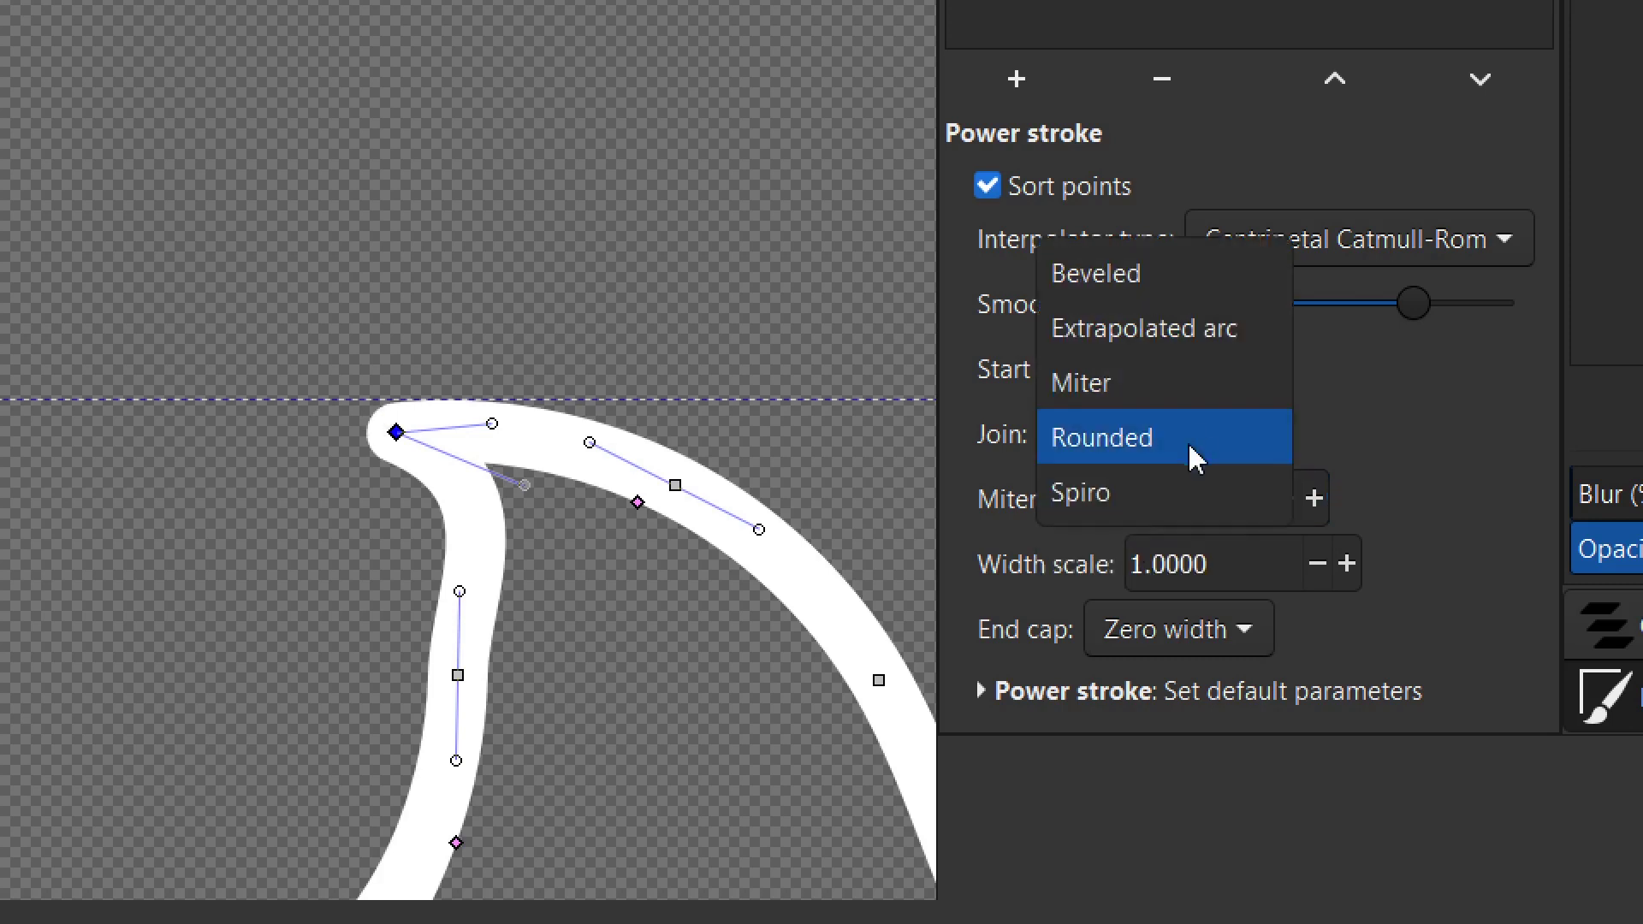
{"action": "left_click", "coordinate": [1151, 500]}
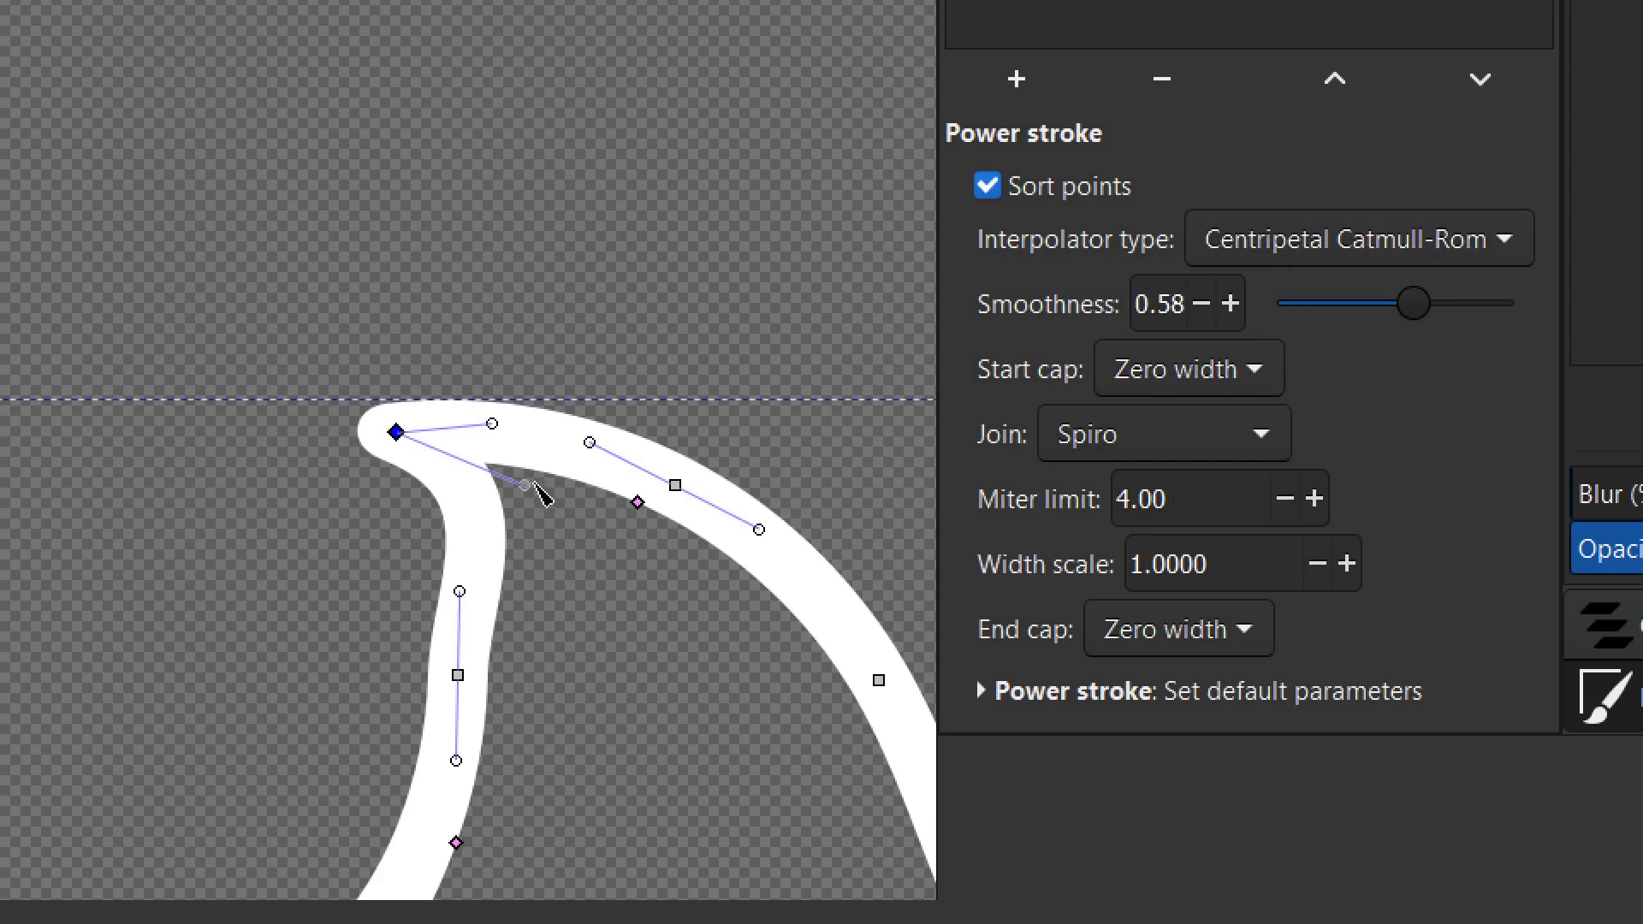
{"action": "left_click_drag", "start_coordinate": [526, 486], "coordinate": [455, 561]}
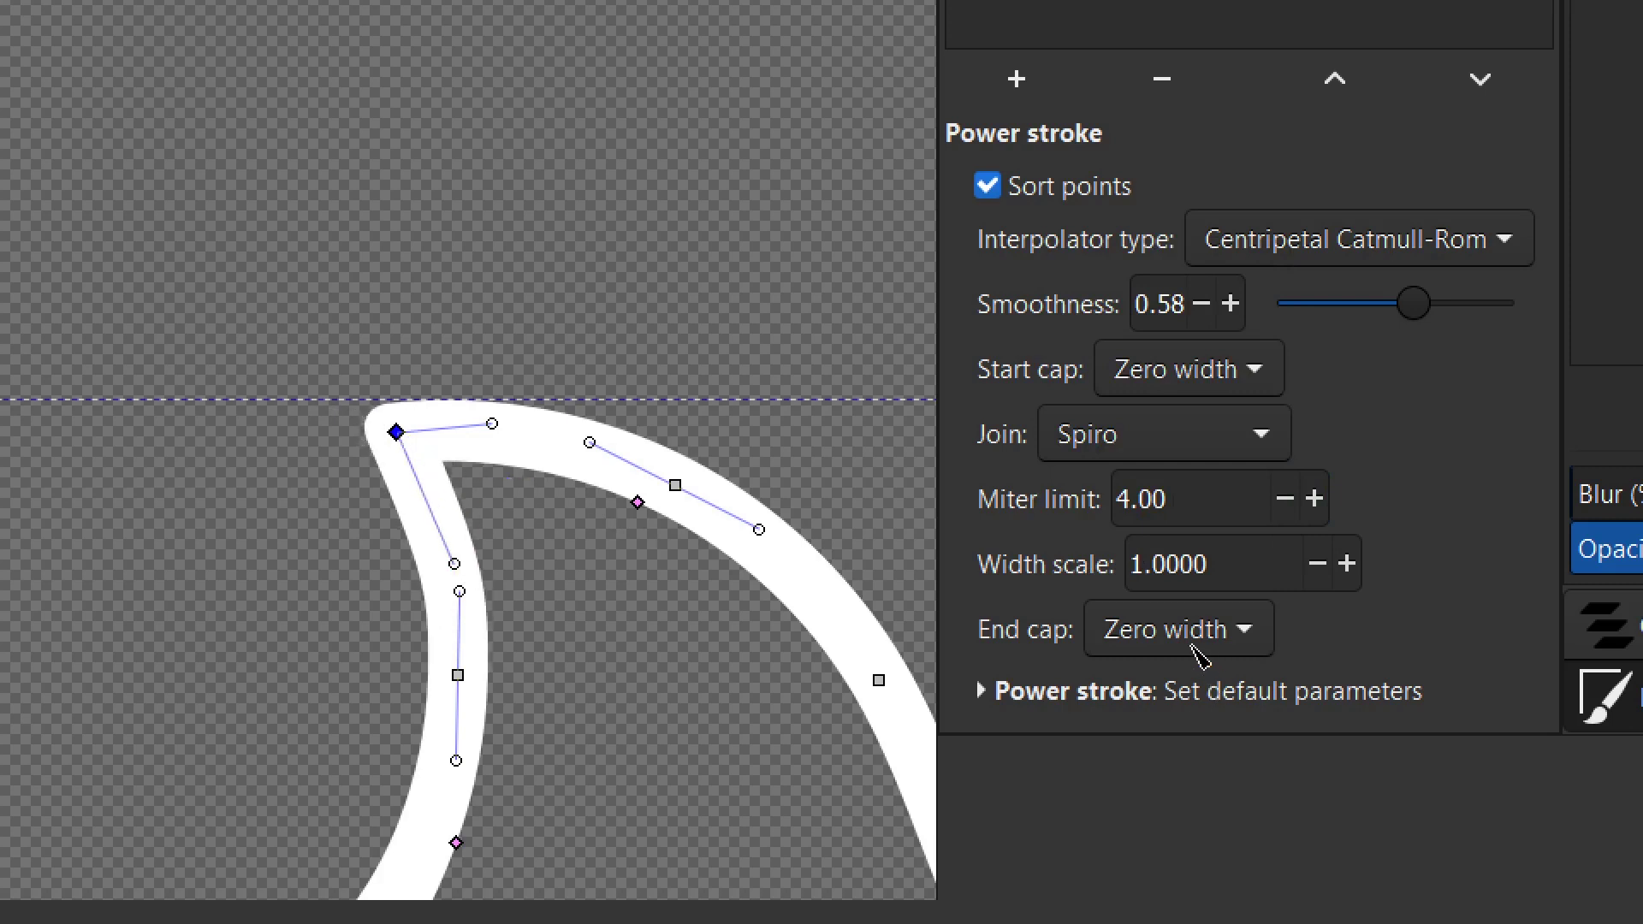
Step: Try a width scale of 0.4 on the power stroke and set it to 0.7
{"action": "double_click", "coordinate": [1182, 566]}
{"action": "type", "text": "0.4"}
{"action": "key", "text": "Return"}
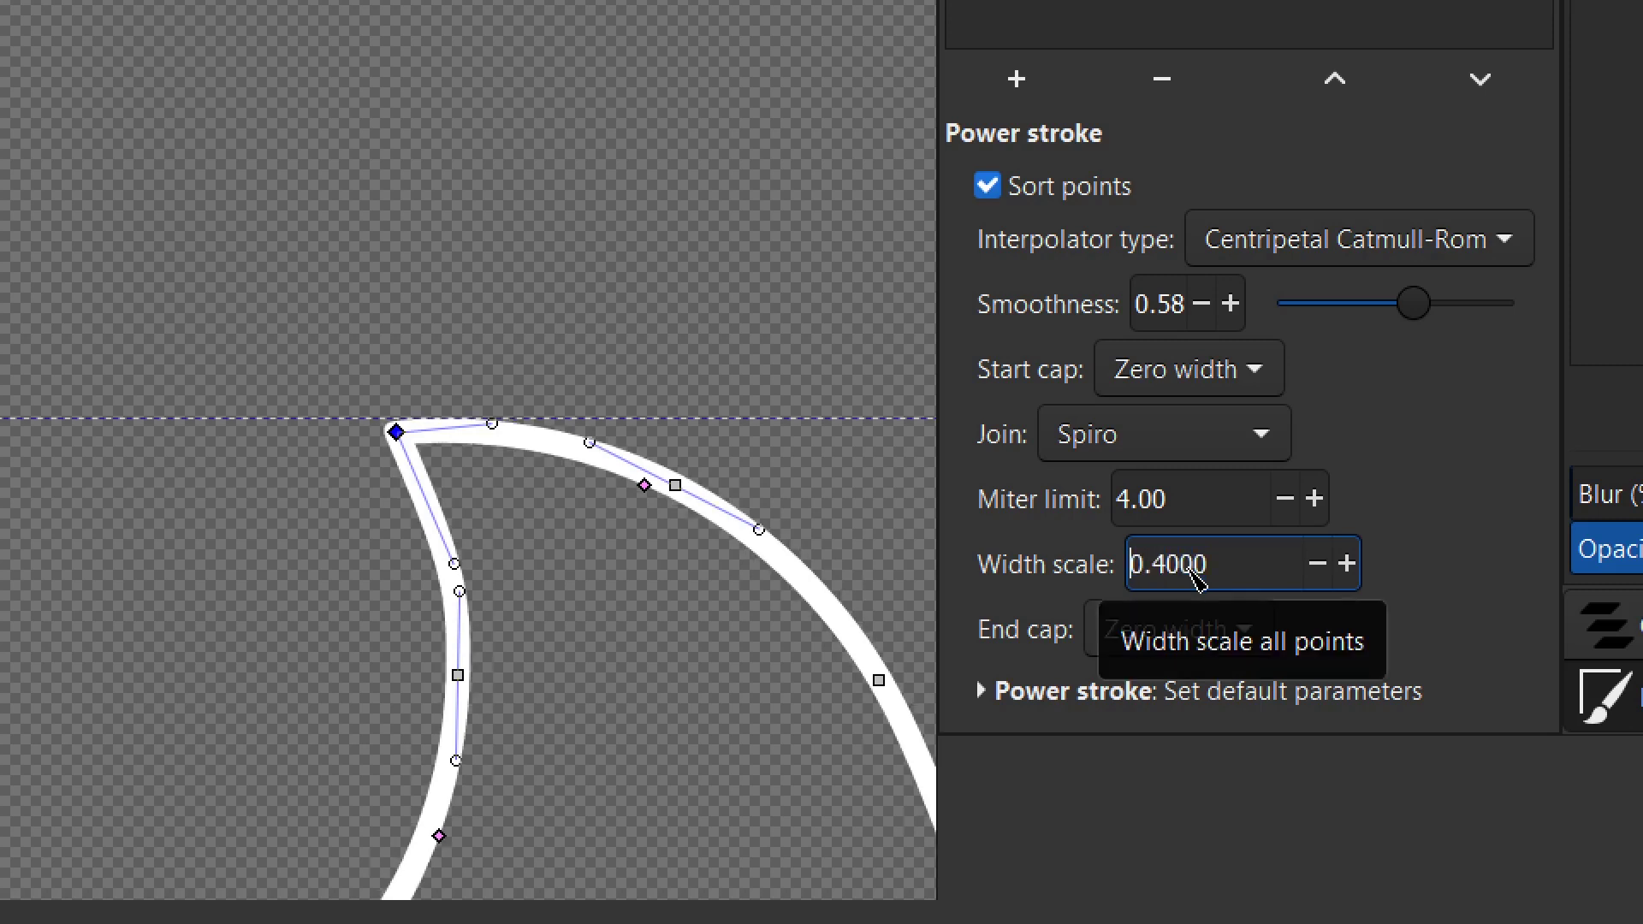
{"action": "double_click", "coordinate": [1190, 570]}
{"action": "type", "text": "0.7"}
{"action": "key", "text": "Return"}
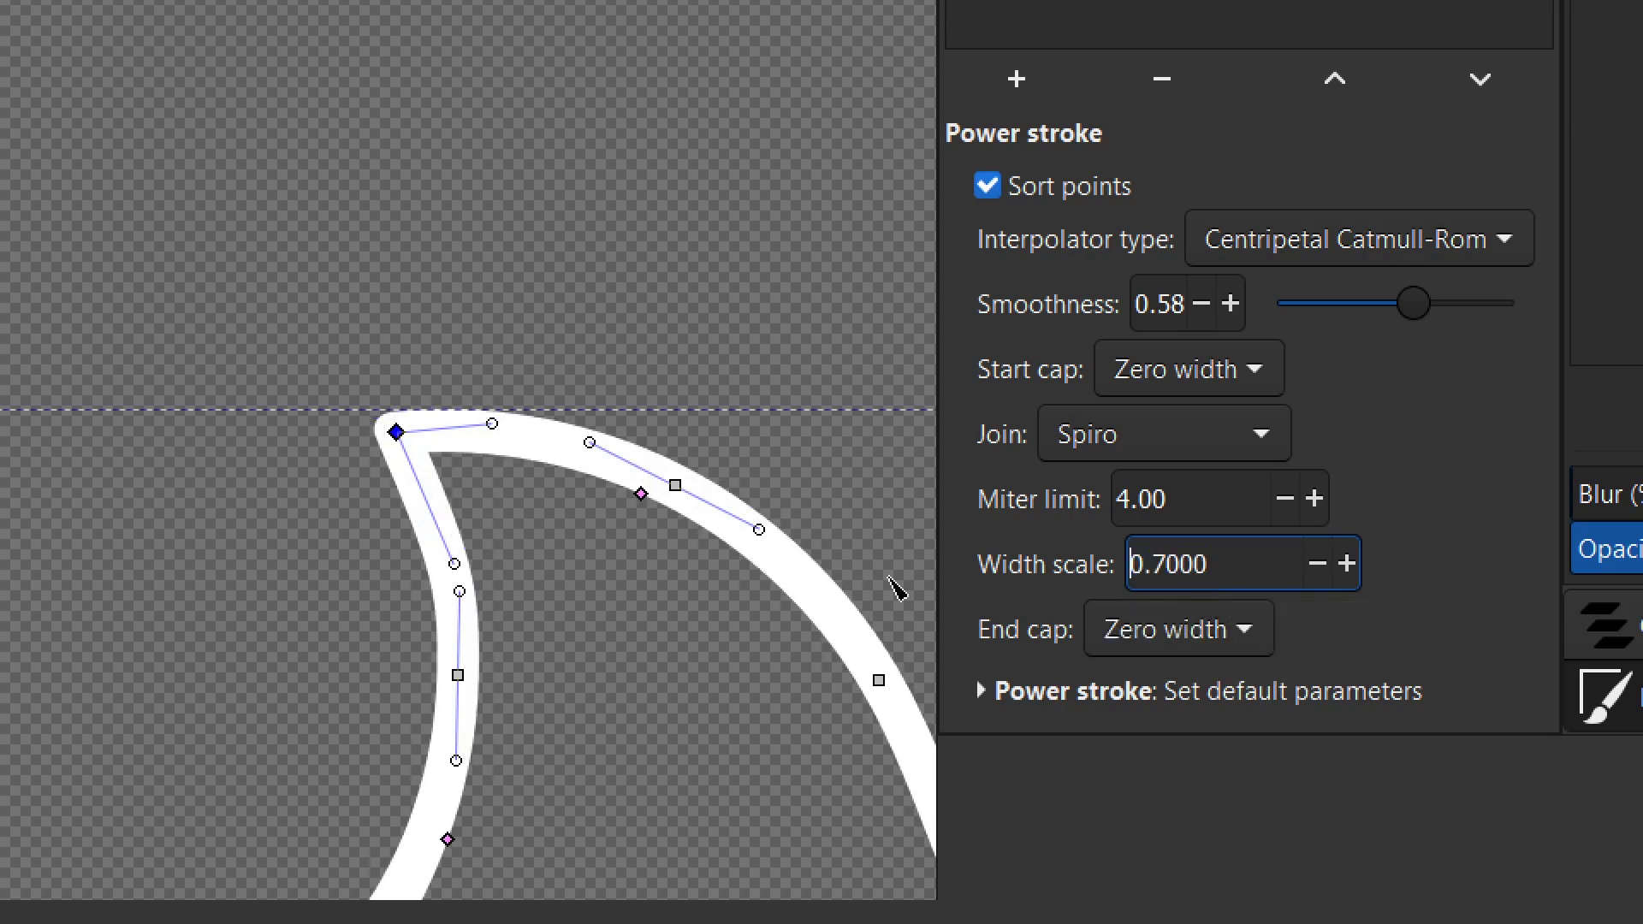
Step: Examine the thinner stroke around the crest and along the whole wave
{"action": "scroll", "coordinate": [488, 591], "scroll_direction": "down", "scroll_amount": 5}
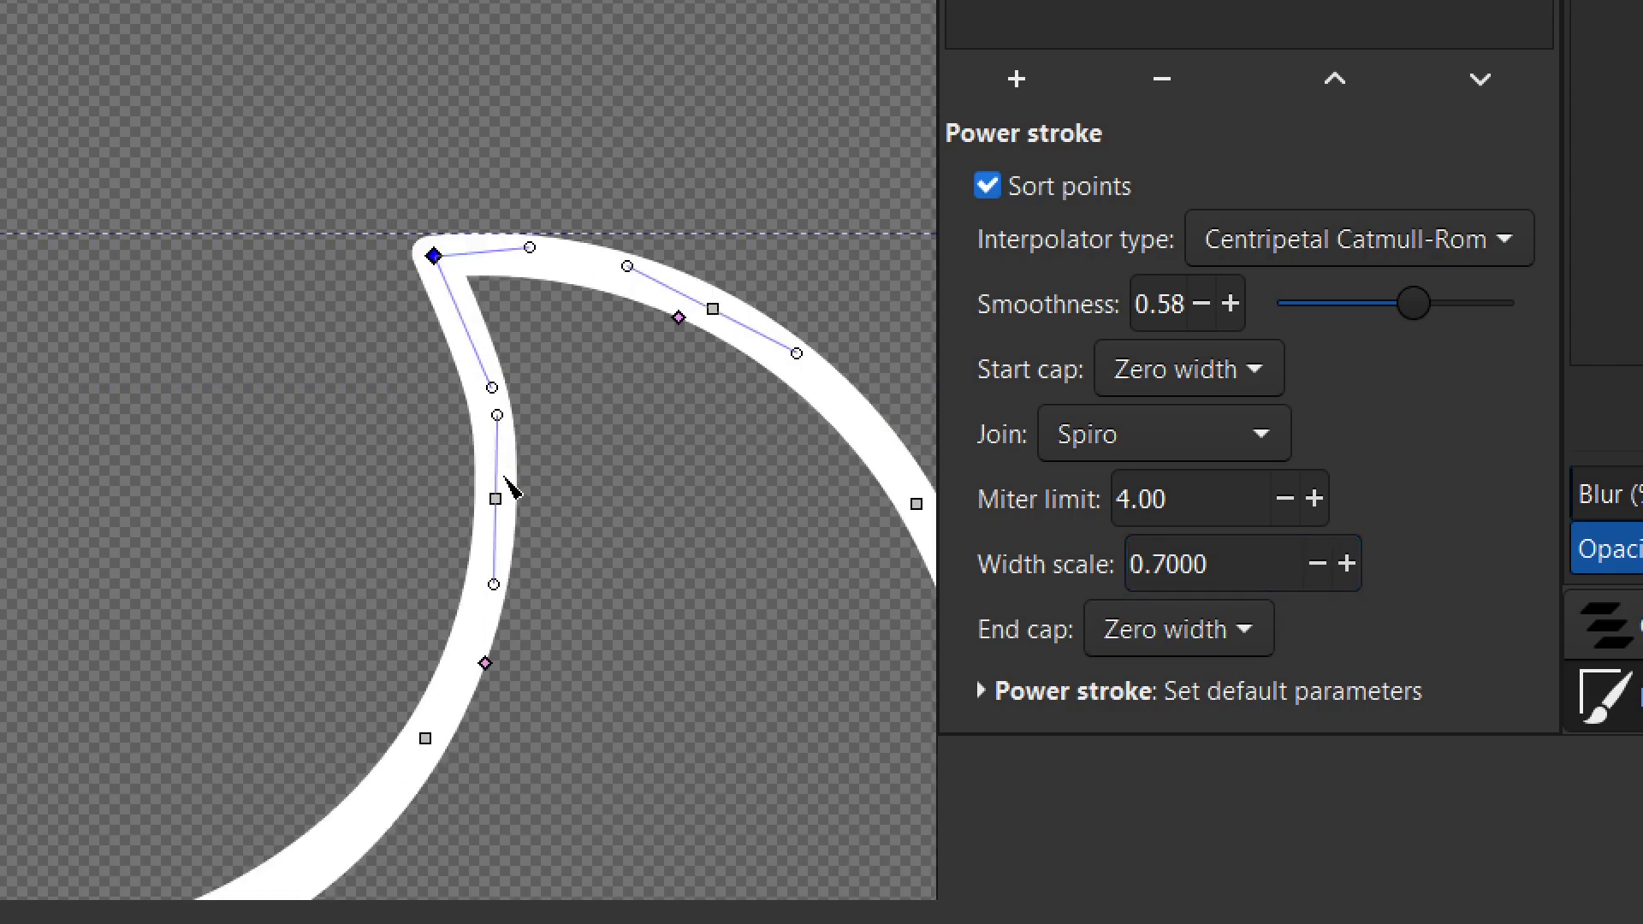
{"action": "scroll", "coordinate": [511, 488], "scroll_direction": "right", "scroll_amount": 5}
{"action": "scroll", "coordinate": [378, 388], "scroll_direction": "left", "scroll_amount": 1}
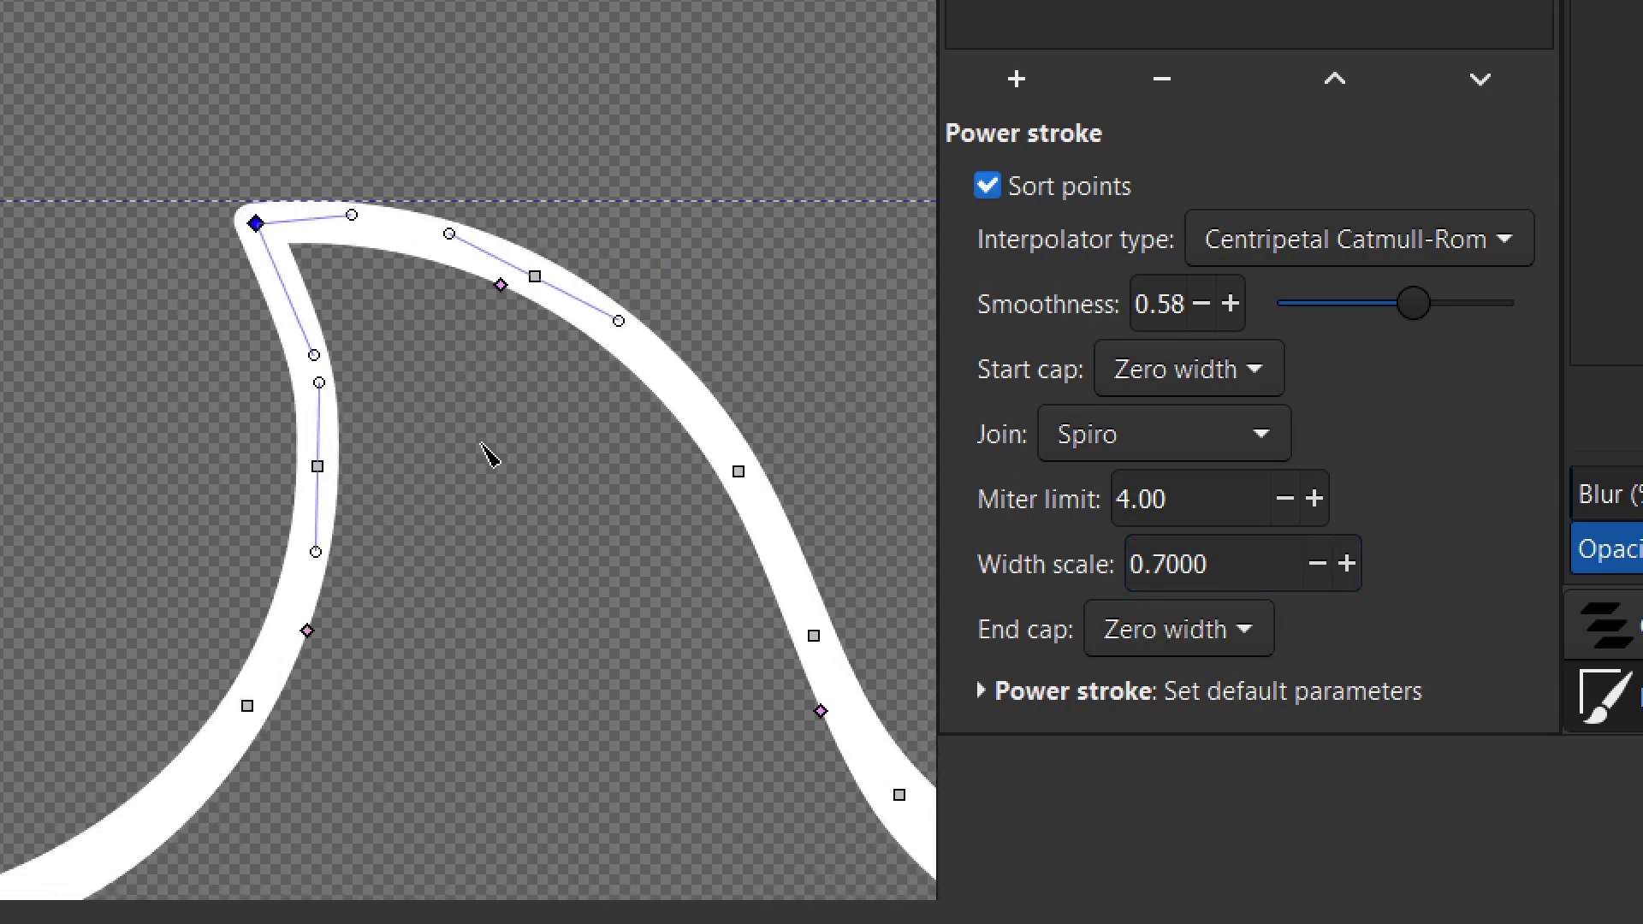
{"action": "scroll", "coordinate": [505, 479], "scroll_direction": "left", "scroll_amount": 3}
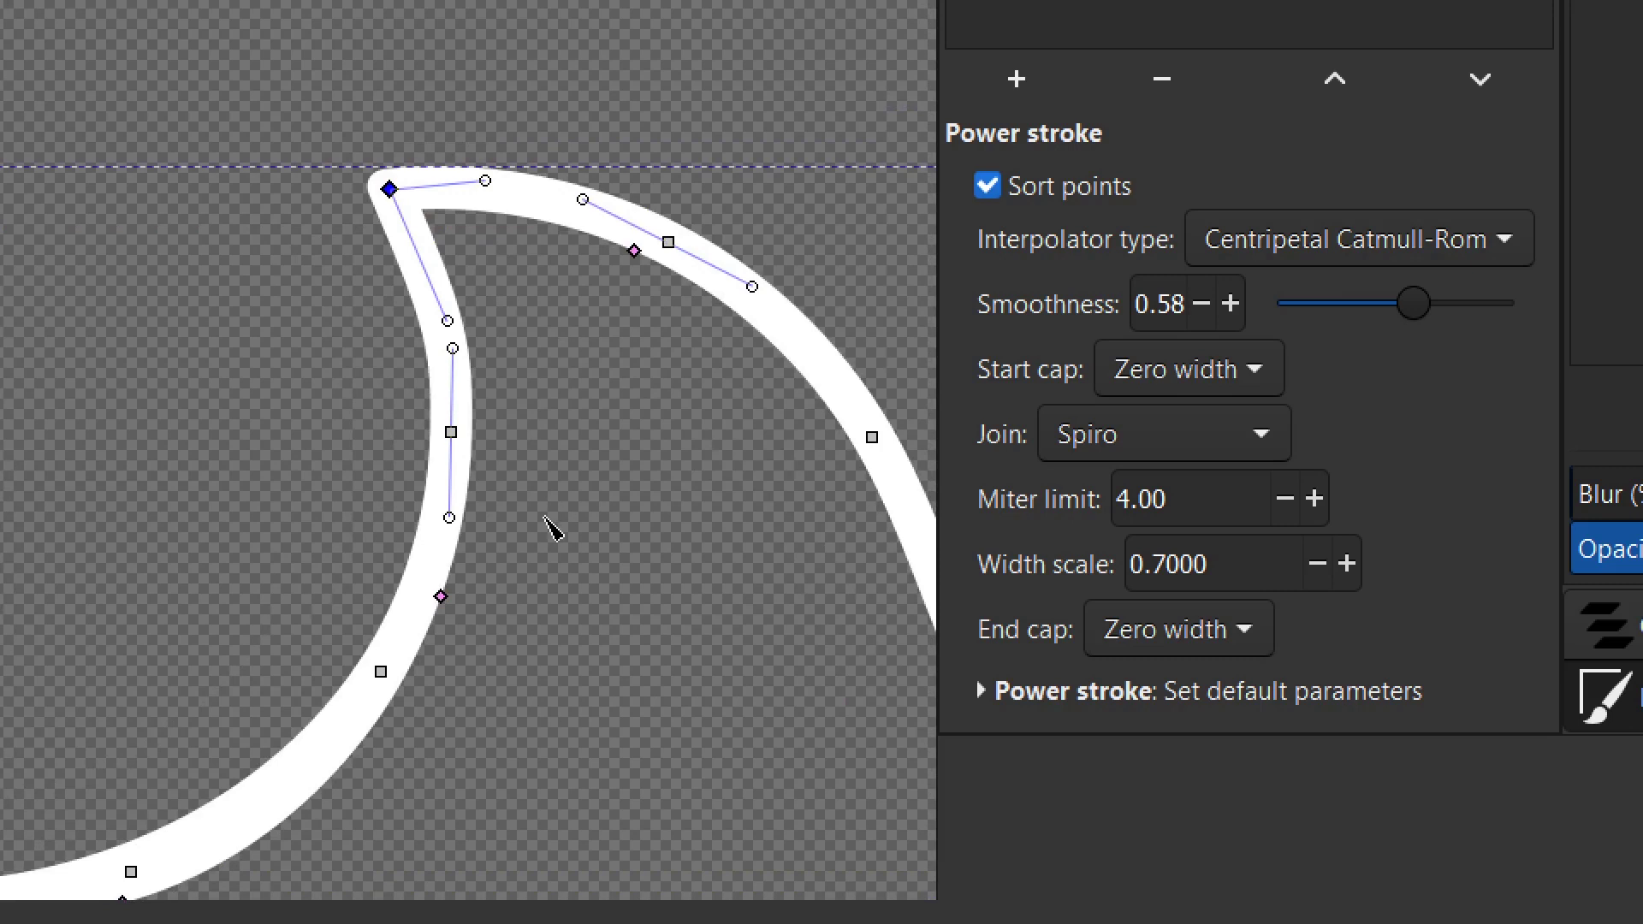
{"action": "scroll", "coordinate": [605, 458], "scroll_direction": "up", "scroll_amount": 2}
{"action": "scroll", "coordinate": [606, 477], "scroll_direction": "down", "scroll_amount": 3}
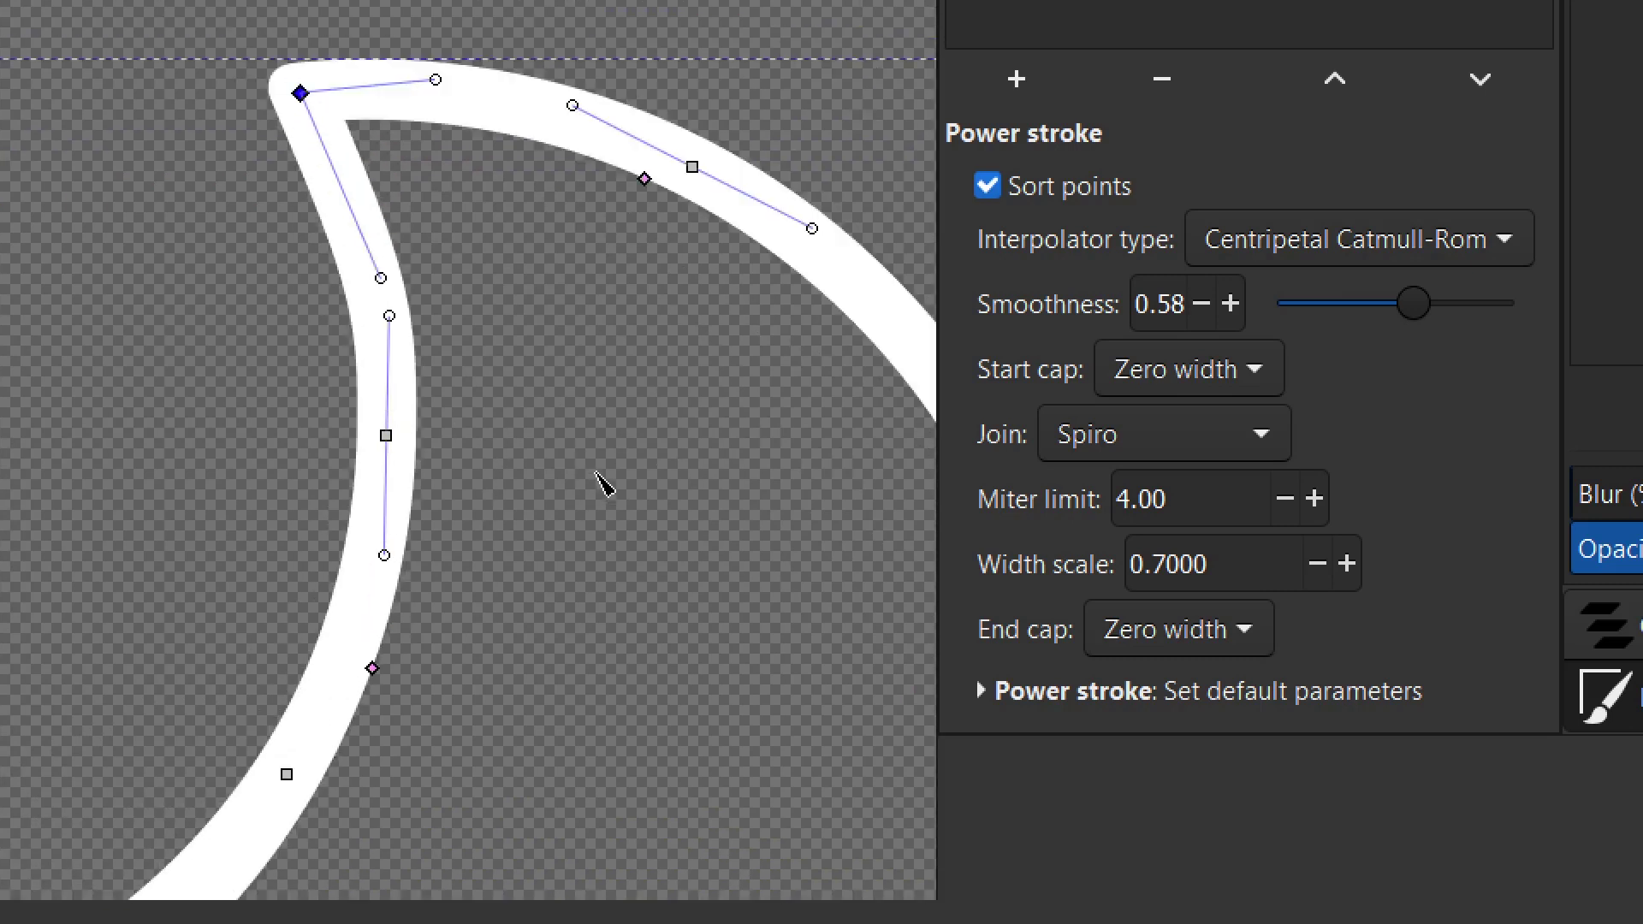
{"action": "scroll", "coordinate": [603, 483], "scroll_direction": "down", "scroll_amount": 2}
{"action": "left_click_drag", "start_coordinate": [672, 569], "coordinate": [502, 456]}
{"action": "scroll", "coordinate": [483, 452], "scroll_direction": "up", "scroll_amount": 1}
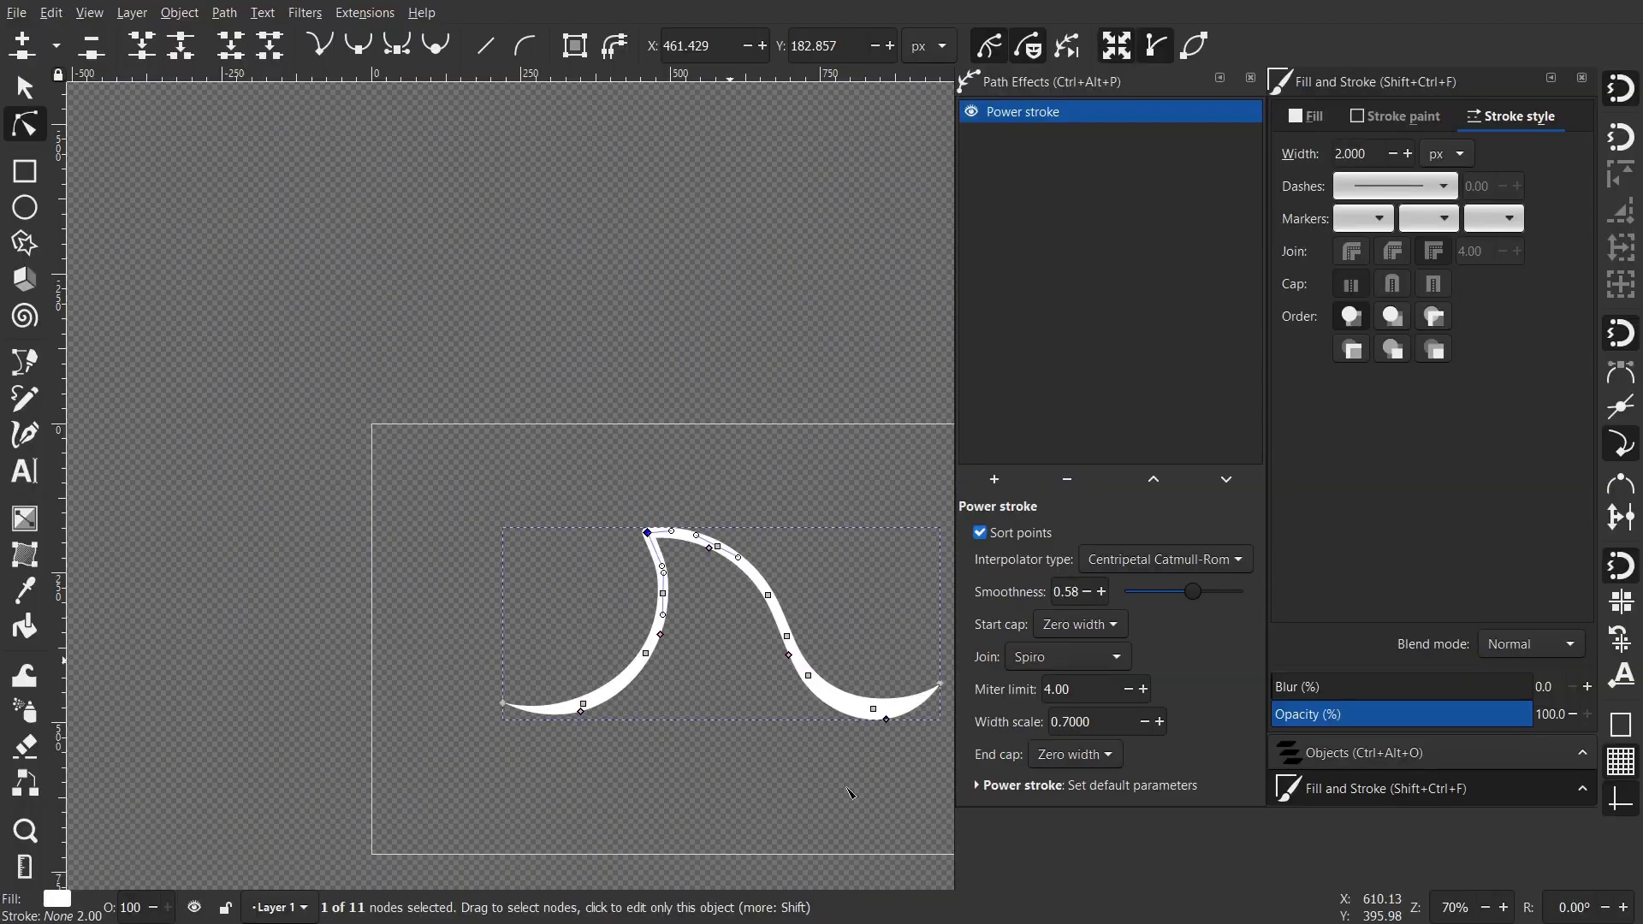
{"action": "left_click_drag", "start_coordinate": [850, 792], "coordinate": [751, 695]}
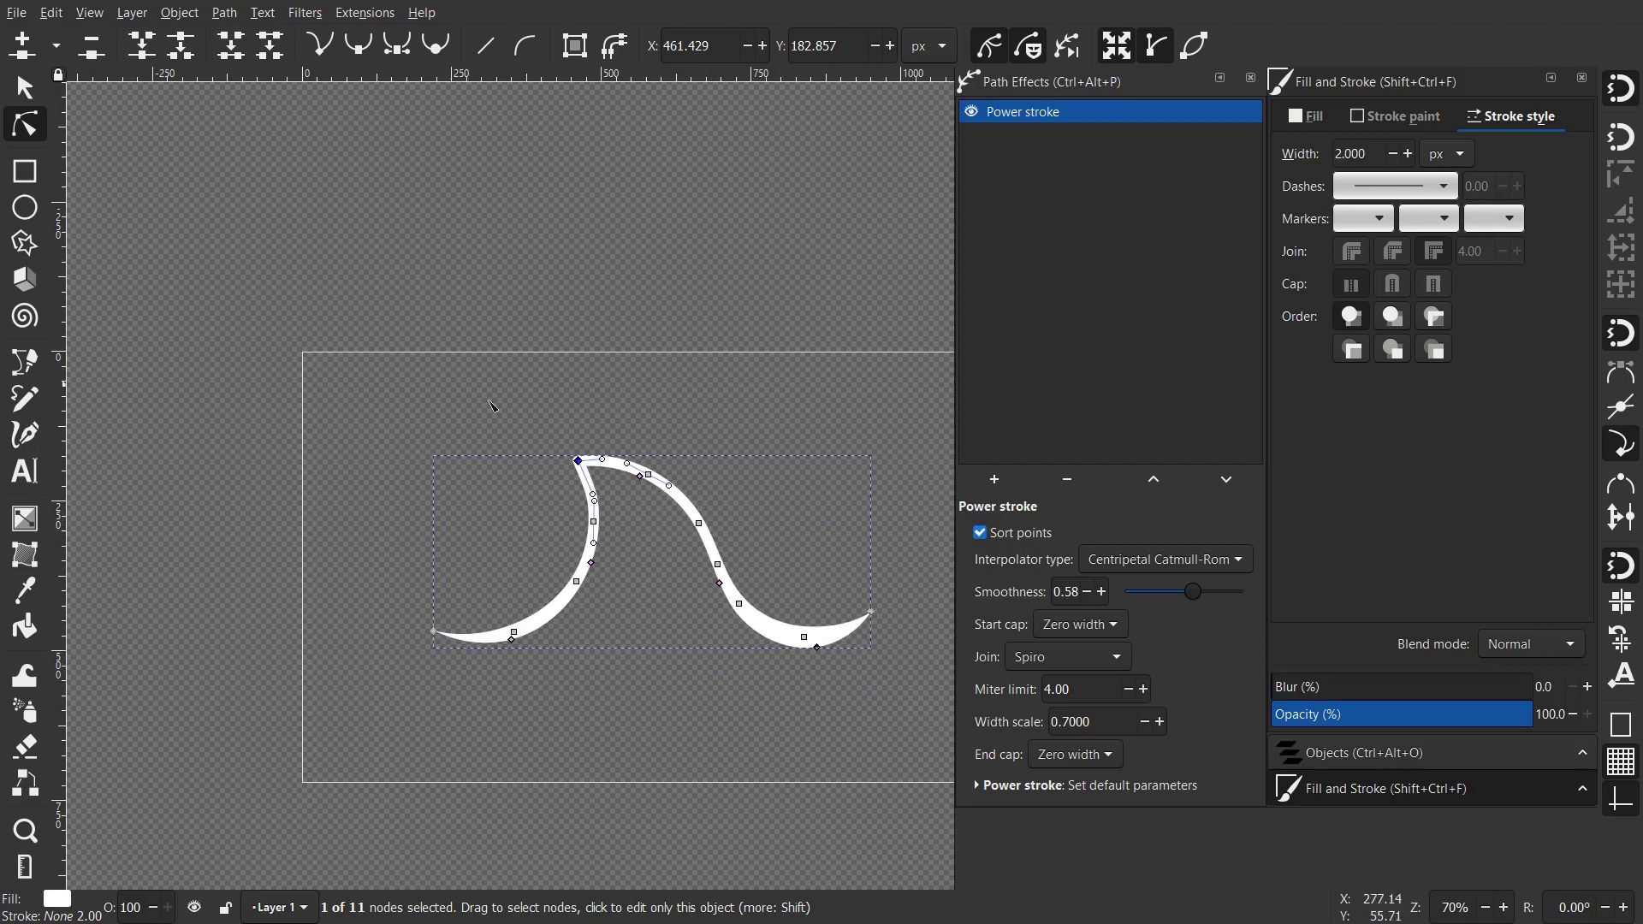
Step: Clear the node selection, reselect the corner node at the wave's crest and make it a corner without handles
{"action": "key", "text": "Escape"}
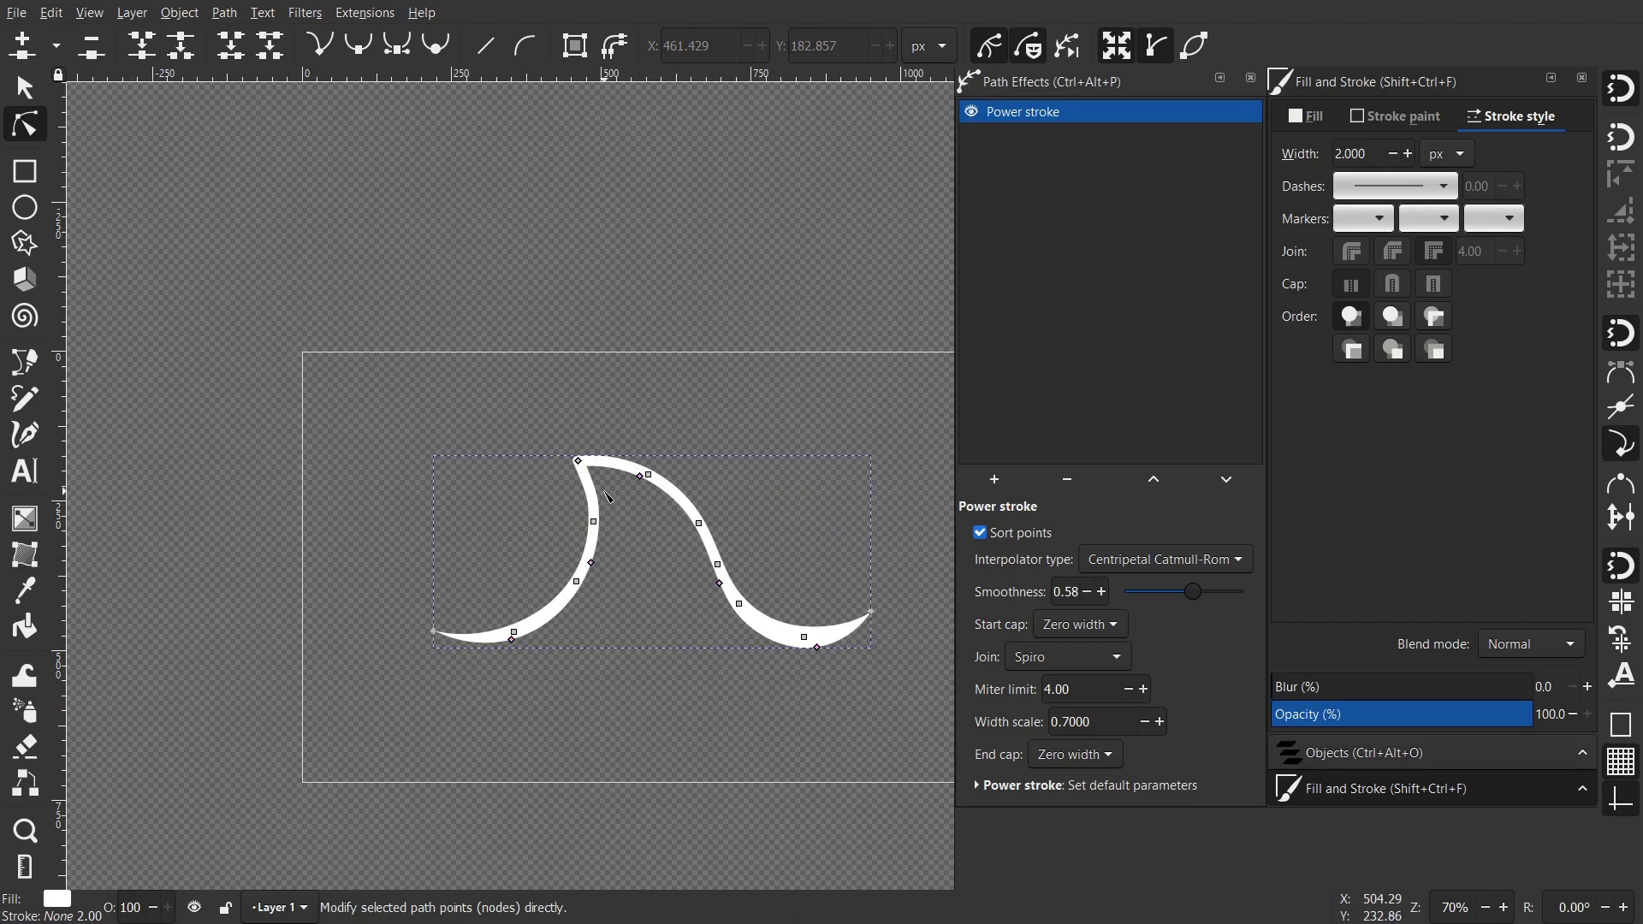
{"action": "scroll", "coordinate": [564, 463], "scroll_direction": "up", "scroll_amount": 1}
{"action": "scroll", "coordinate": [548, 513], "scroll_direction": "right", "scroll_amount": 2}
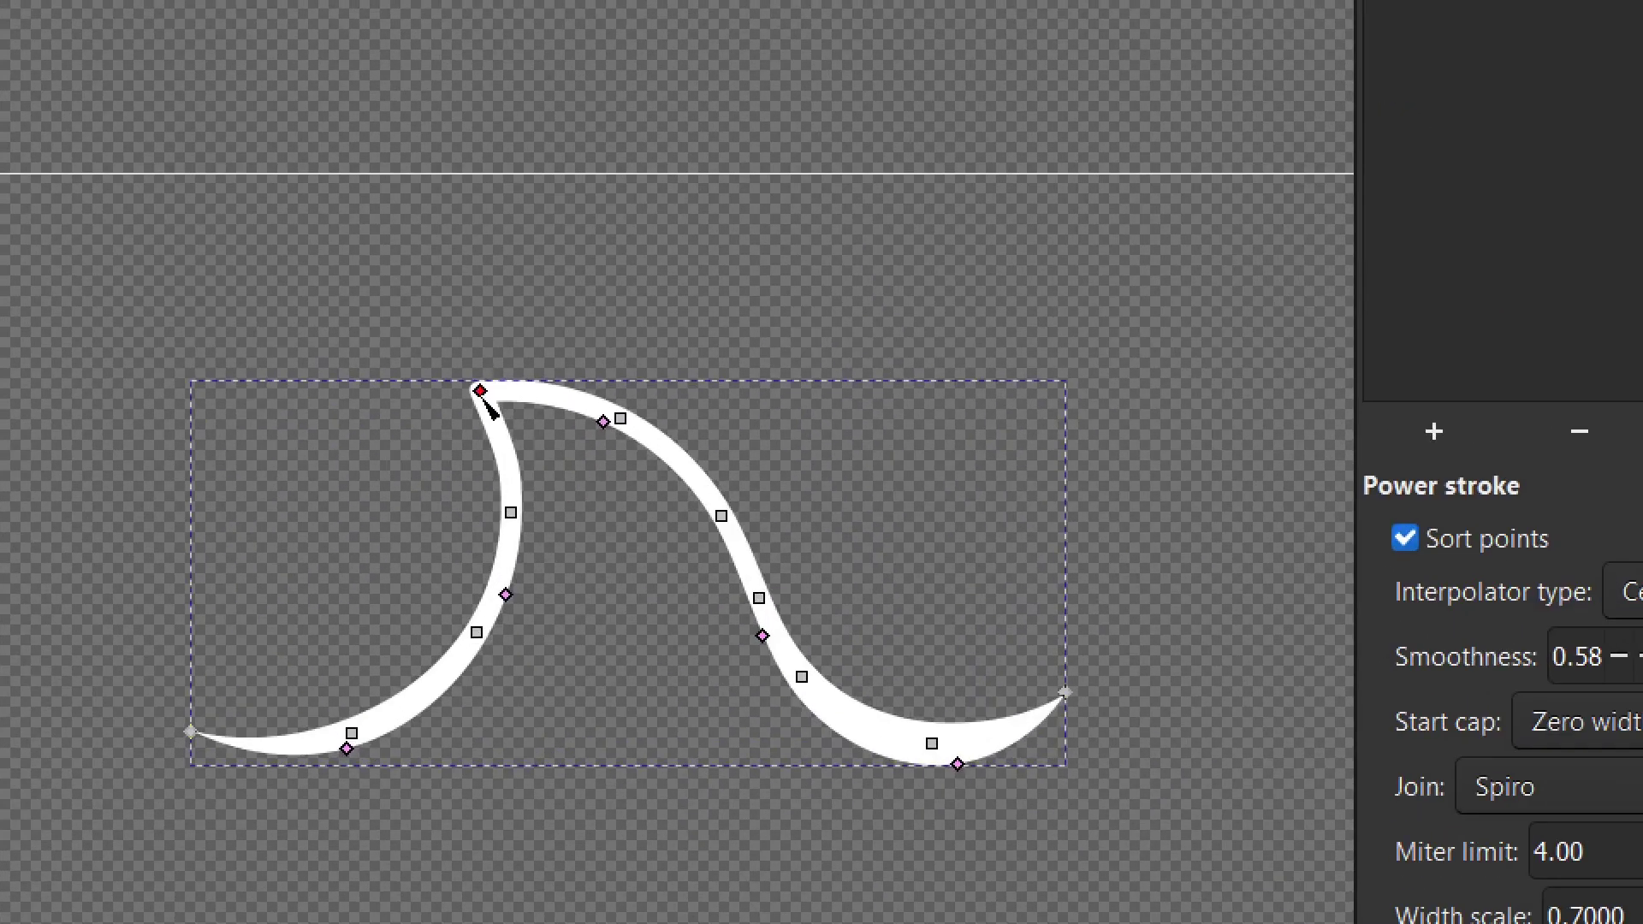
{"action": "left_click", "coordinate": [483, 398]}
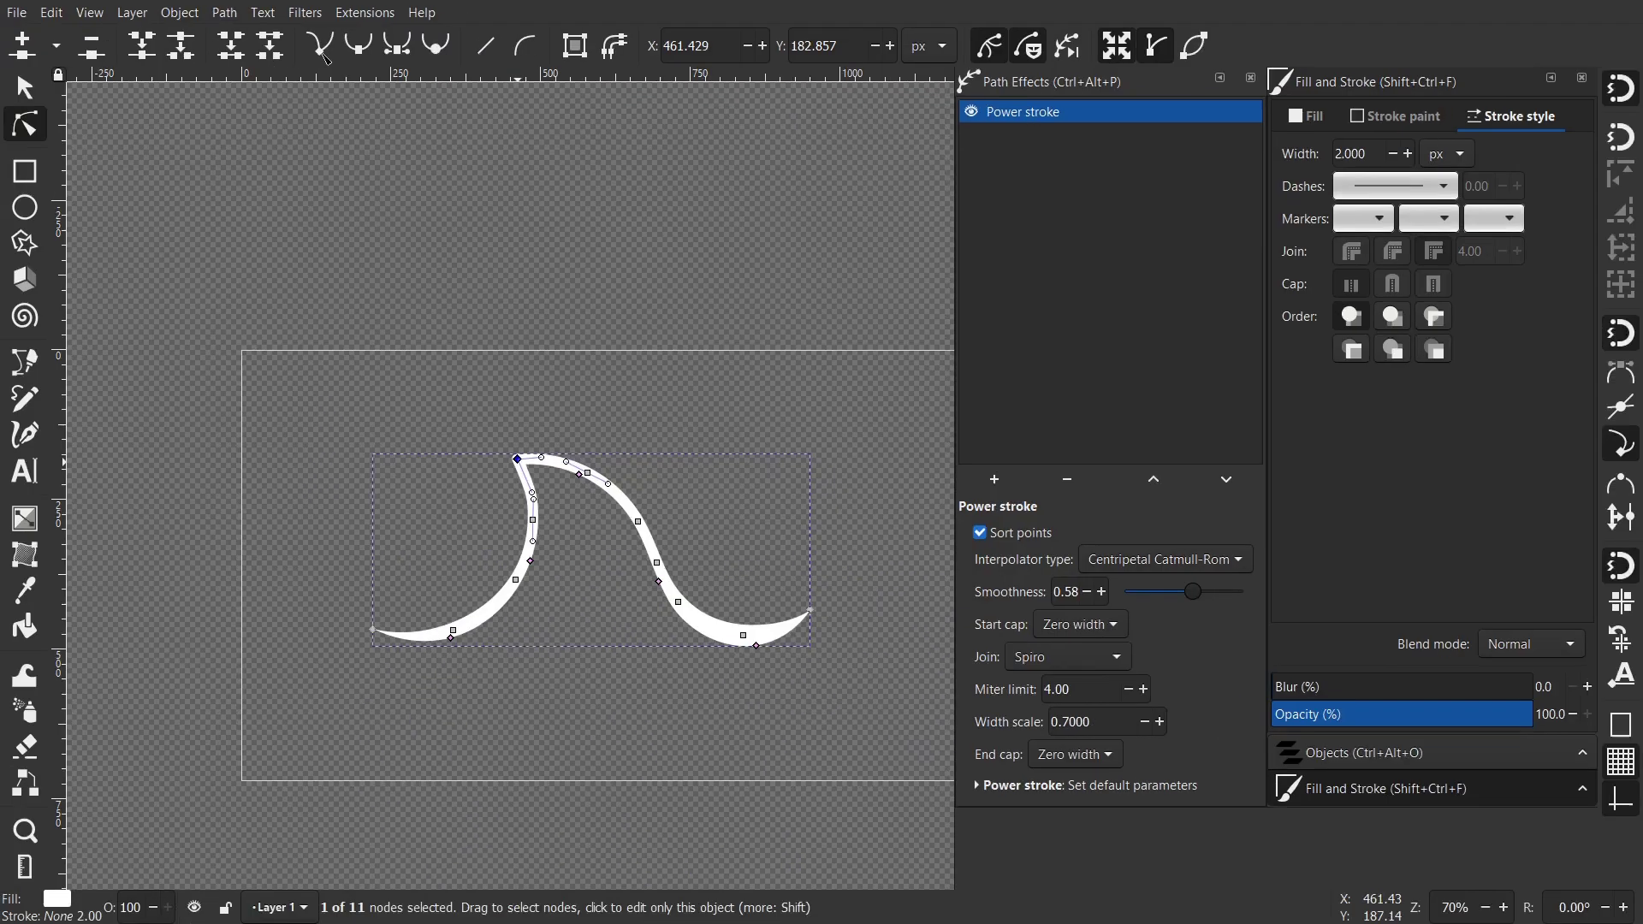
{"action": "left_click", "coordinate": [331, 113]}
Step: Pull the crest-facing handle of the node just right of the crest down below the curve to bend that segment inward
{"action": "scroll", "coordinate": [533, 445], "scroll_direction": "up", "scroll_amount": 5}
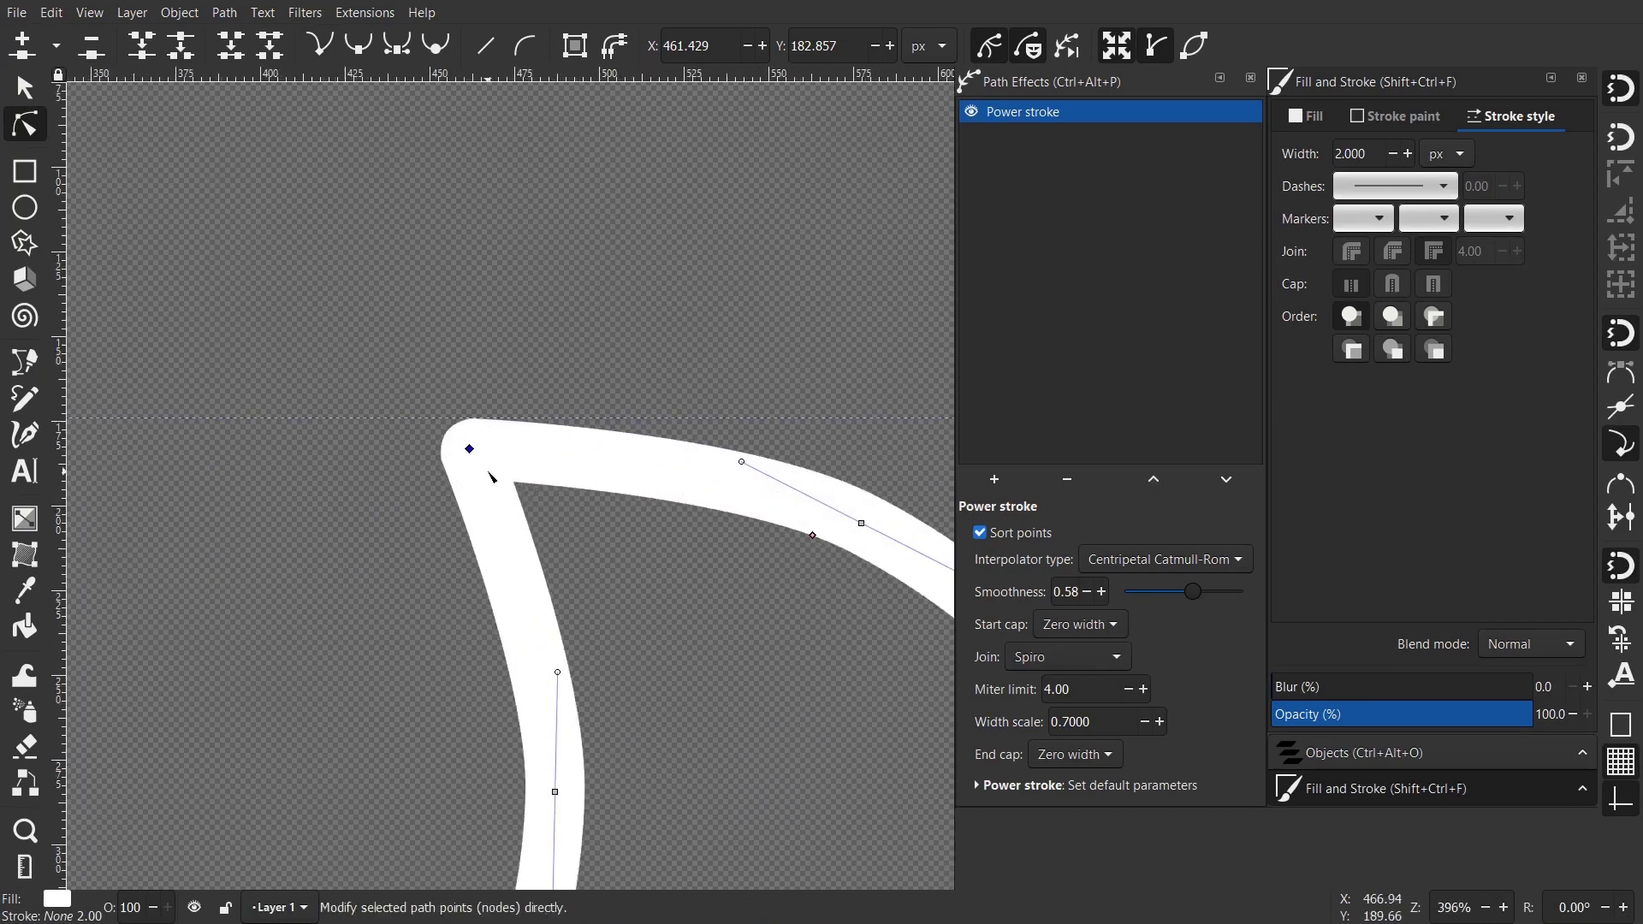
{"action": "mouse_move", "coordinate": [742, 463]}
{"action": "left_mouse_down"}
{"action": "mouse_move", "coordinate": [762, 423]}
{"action": "mouse_move", "coordinate": [689, 353]}
{"action": "mouse_move", "coordinate": [620, 415]}
{"action": "mouse_move", "coordinate": [584, 498]}
{"action": "mouse_move", "coordinate": [586, 433]}
{"action": "mouse_move", "coordinate": [557, 670]}
{"action": "left_mouse_up"}
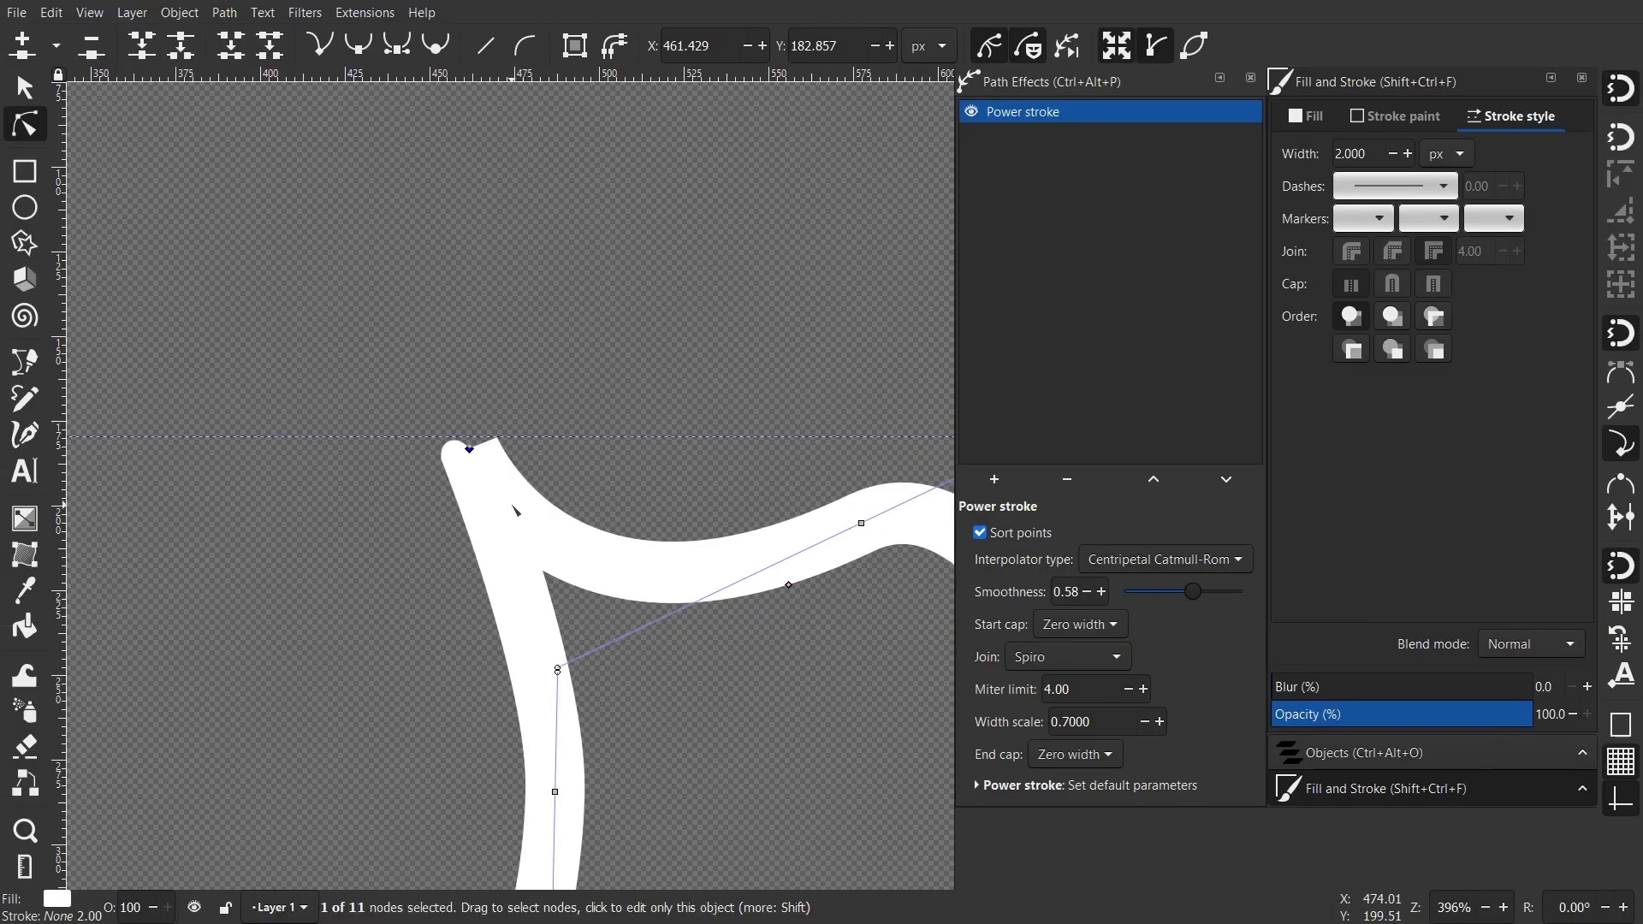
{"action": "left_click_drag", "start_coordinate": [577, 573], "coordinate": [590, 562]}
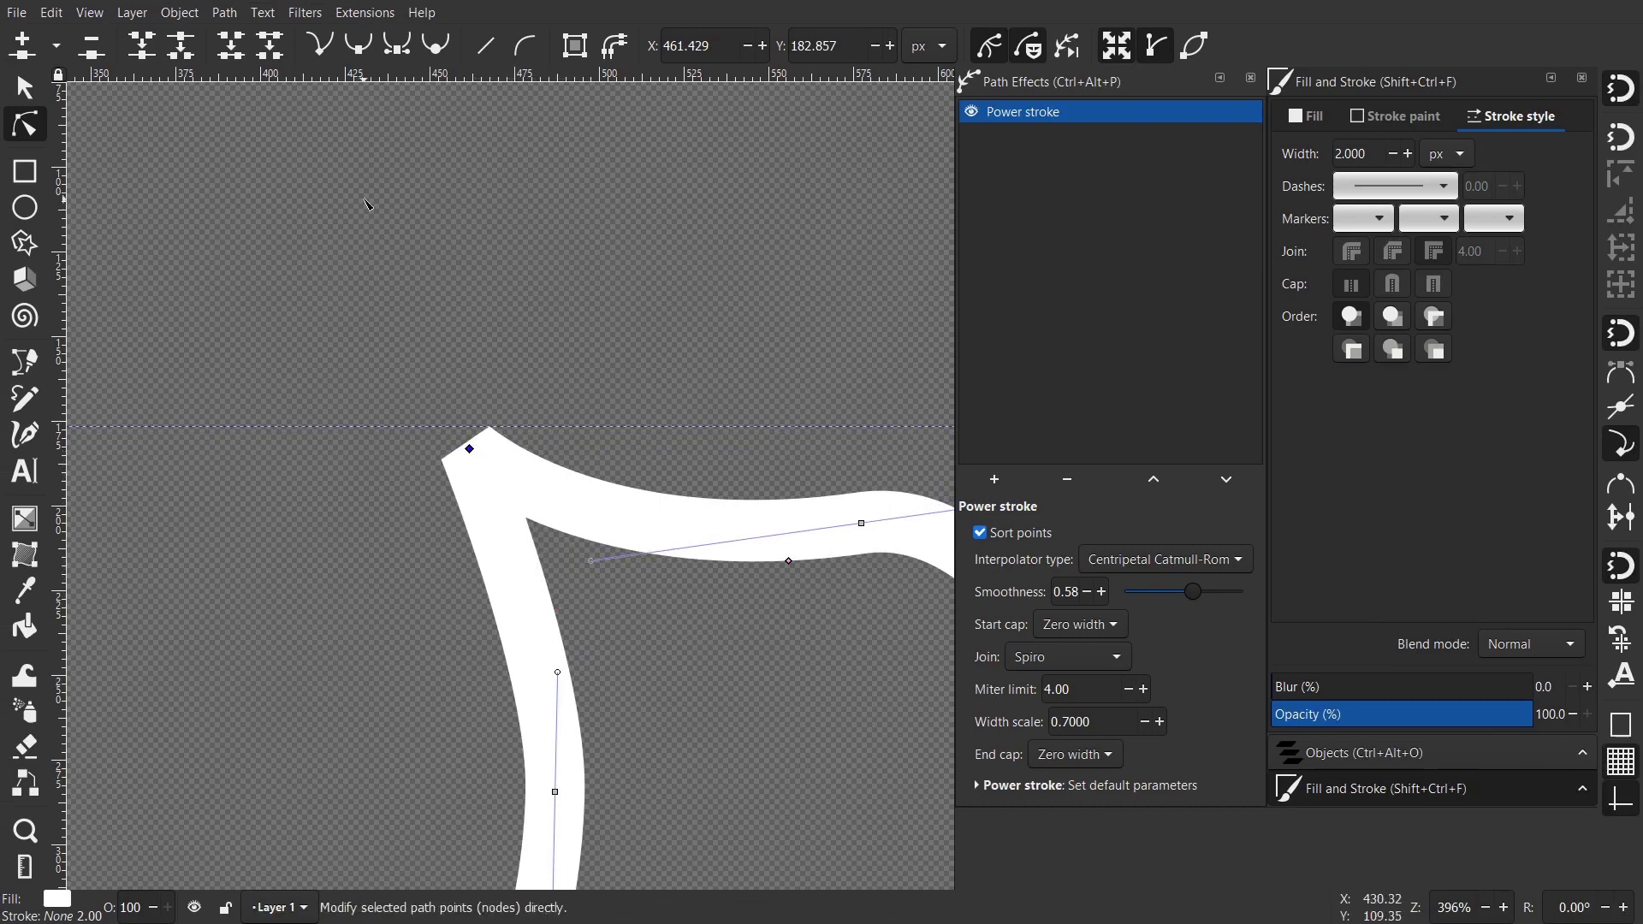
Step: Make the crest node symmetric and back to a corner to restore its handles, and pull both inward to form a sharp angle
{"action": "left_click", "coordinate": [397, 47]}
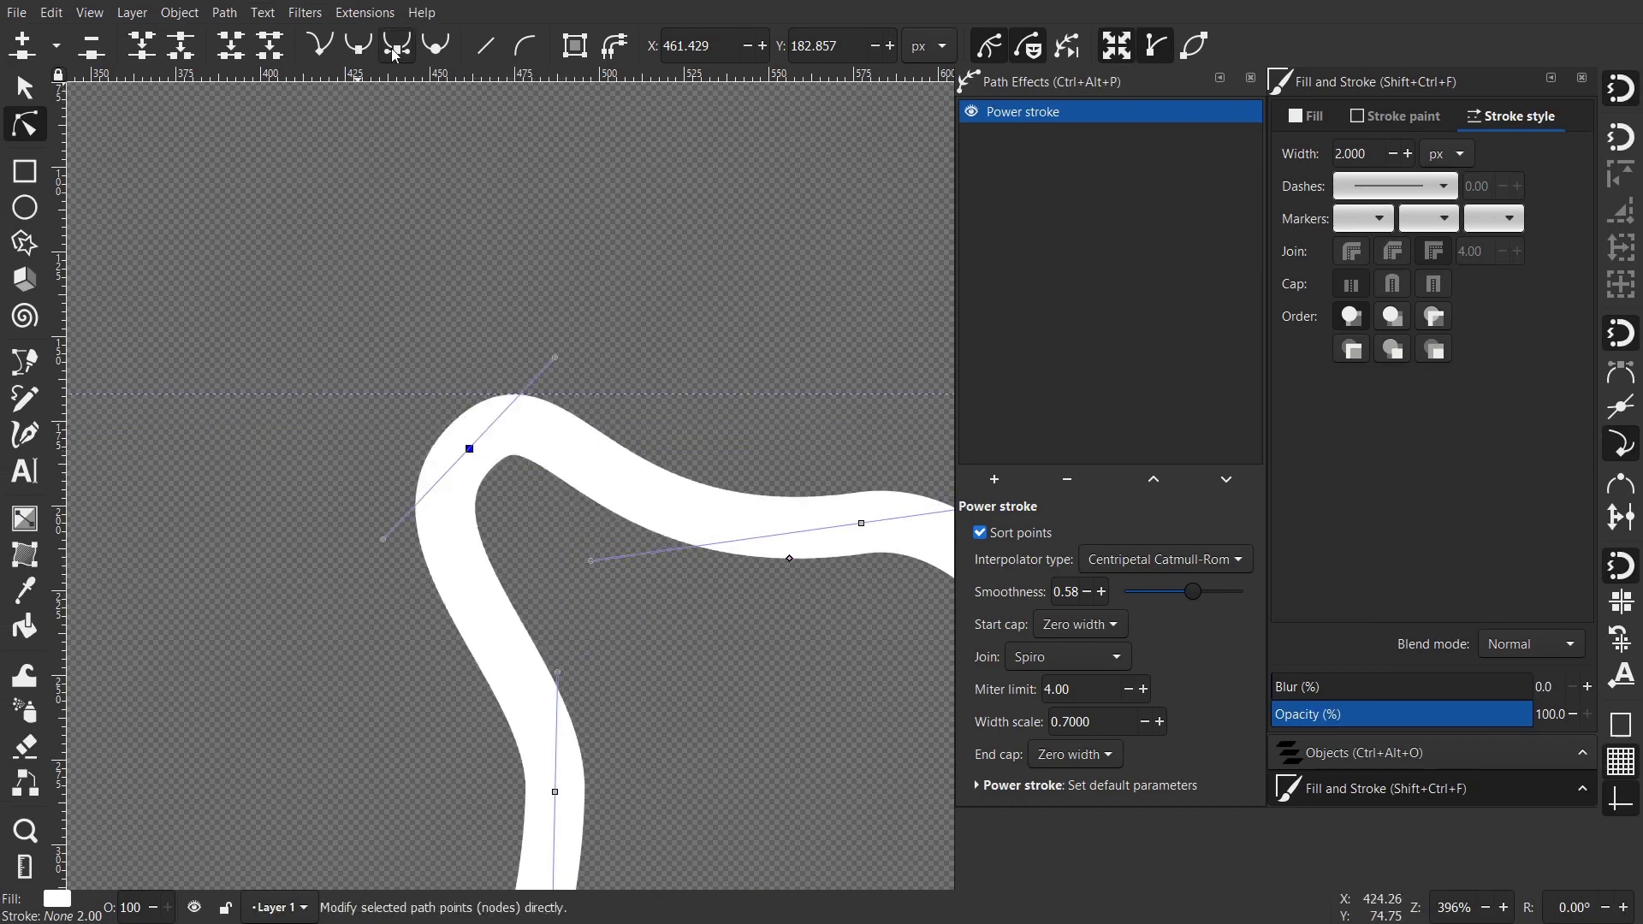
{"action": "left_click", "coordinate": [329, 53]}
{"action": "key", "text": "plus"}
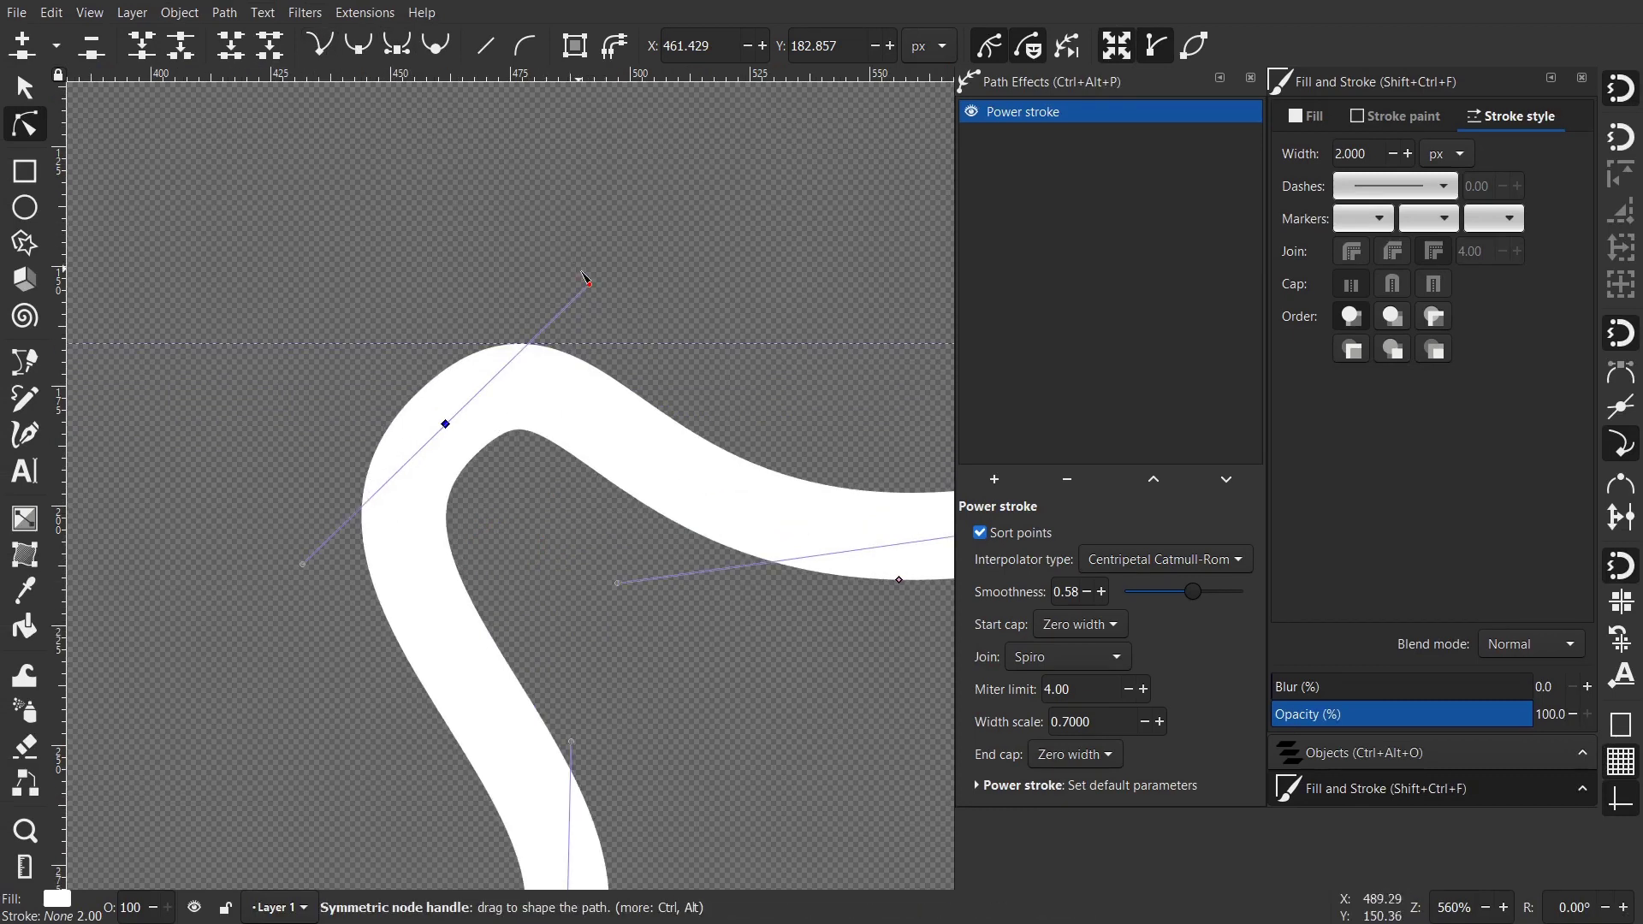
{"action": "mouse_move", "coordinate": [592, 290]}
{"action": "left_mouse_down"}
{"action": "mouse_move", "coordinate": [646, 582]}
{"action": "mouse_move", "coordinate": [685, 561]}
{"action": "left_mouse_up"}
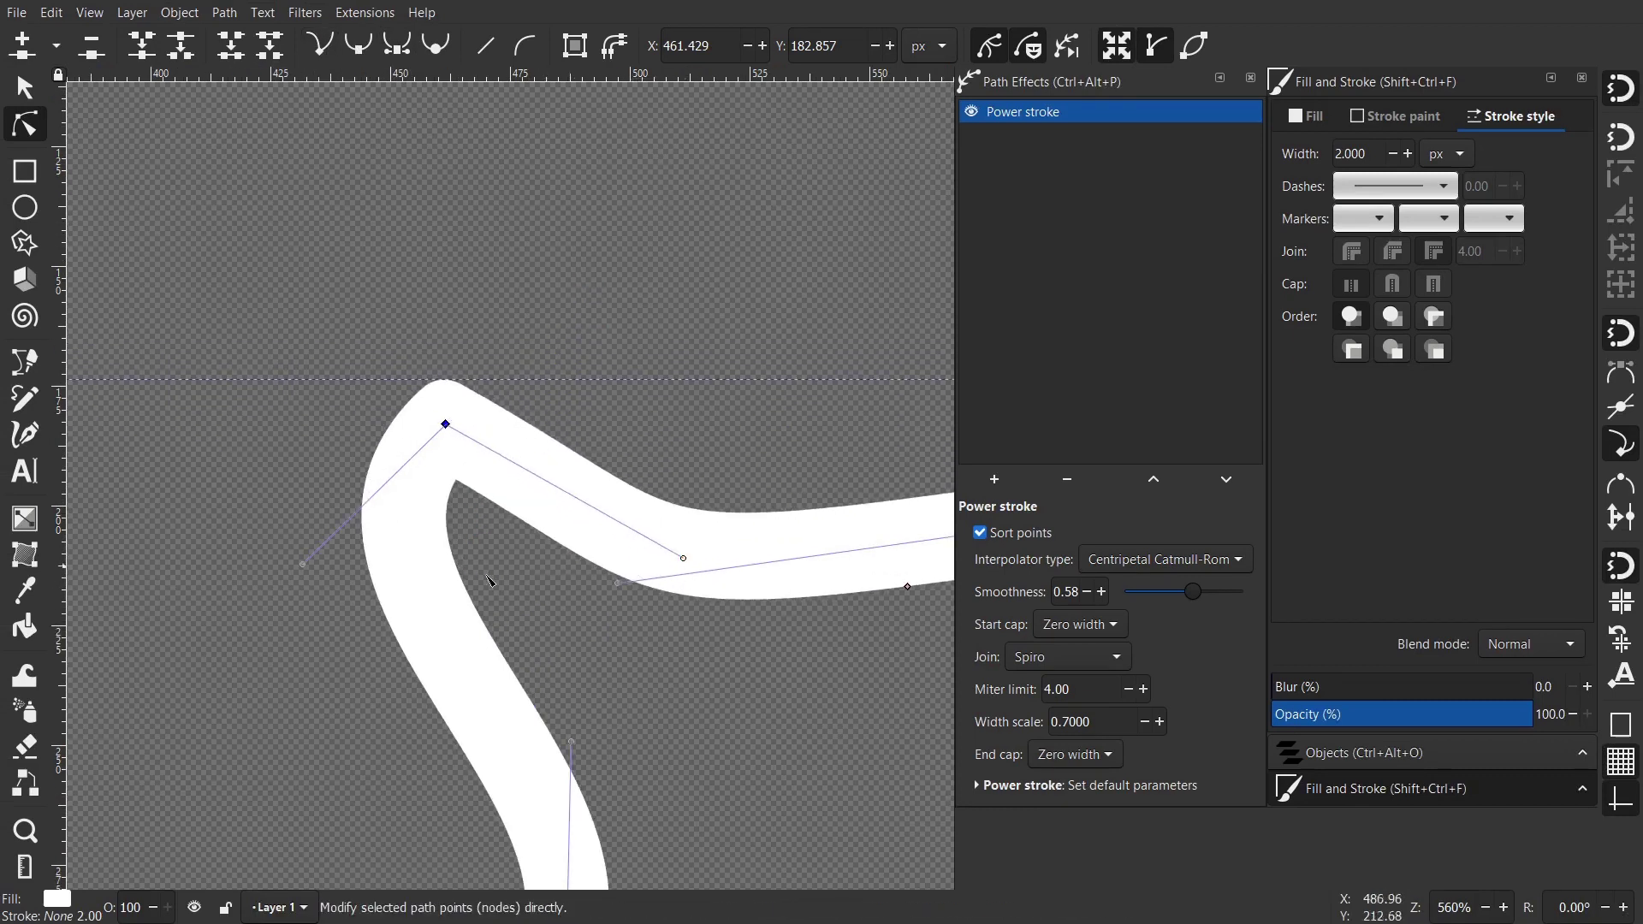
{"action": "left_click_drag", "start_coordinate": [304, 566], "coordinate": [485, 622]}
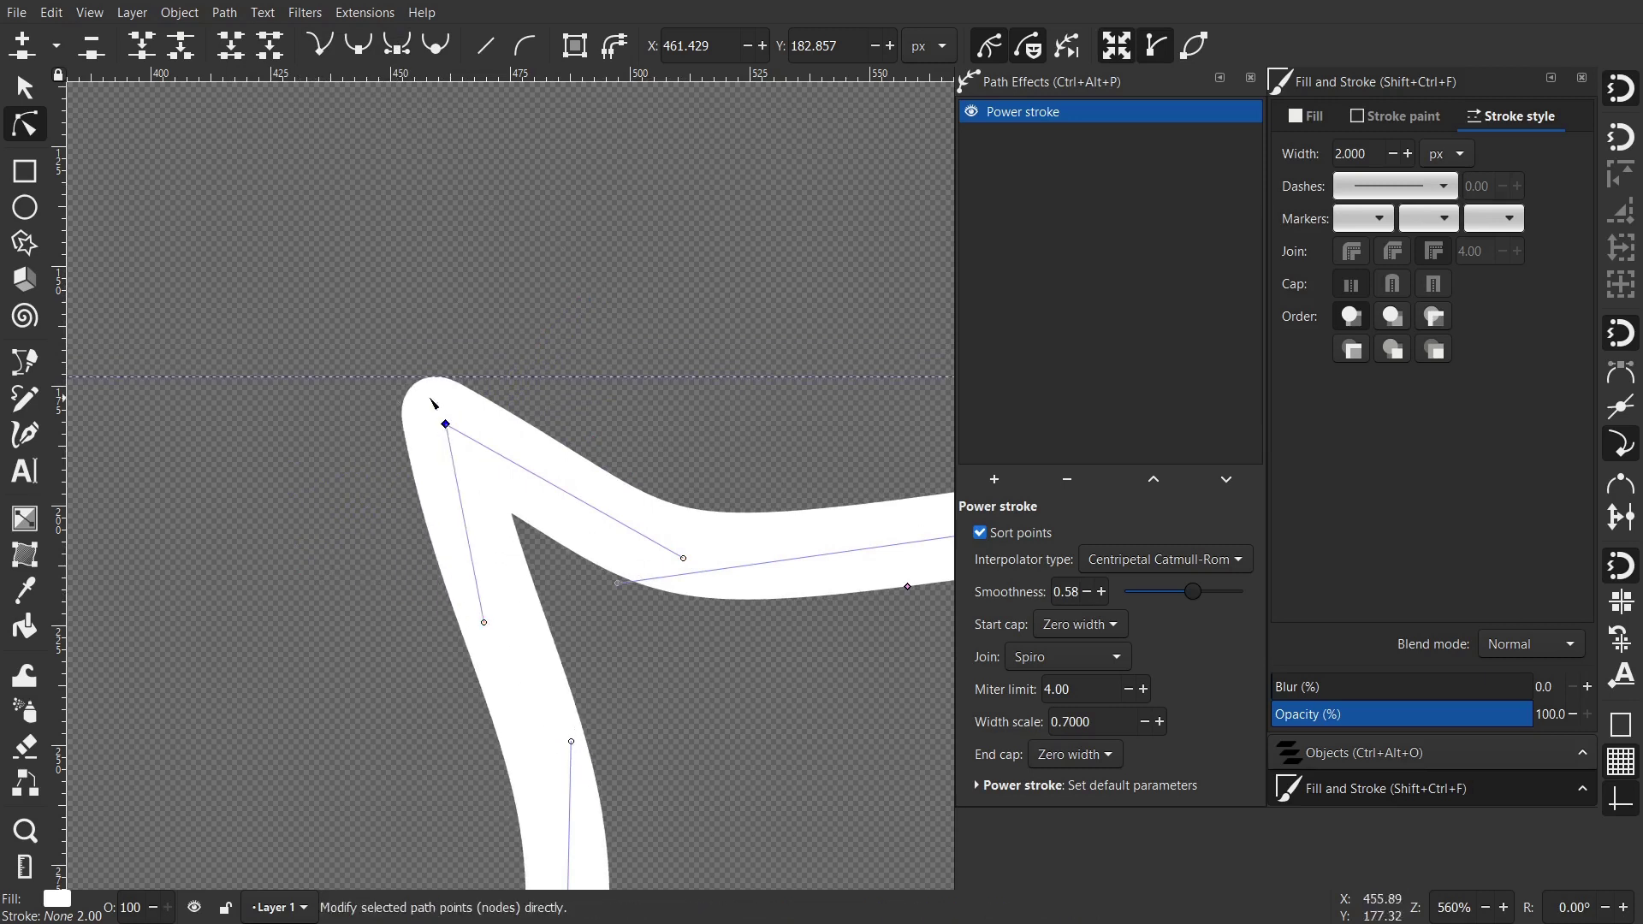